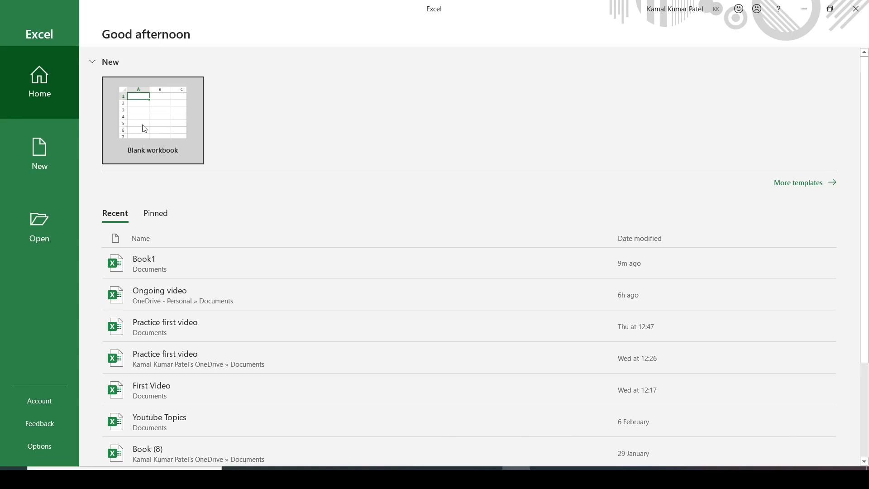
Create a new blank workbook and select a cell in its empty sheet
{"action": "left_click", "coordinate": [156, 119]}
{"action": "left_click", "coordinate": [342, 190]}
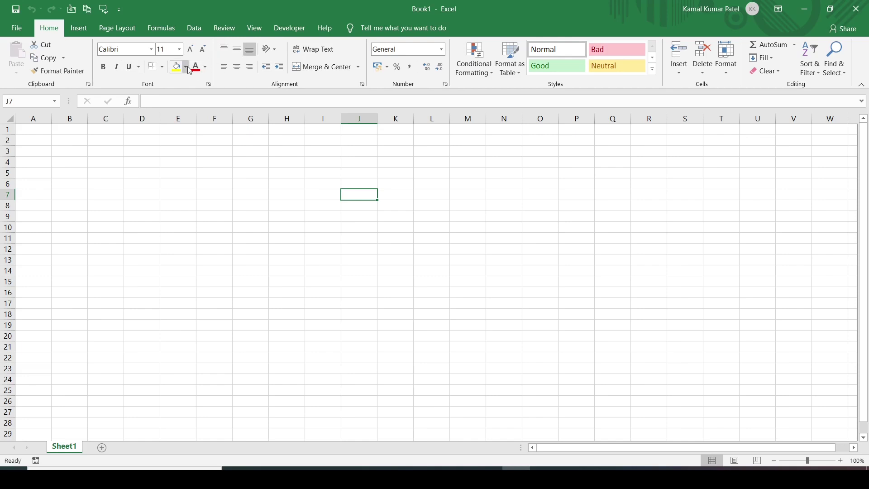
Examine the Name Box and formula bar using cells A3, B3 and A1
{"action": "left_click", "coordinate": [30, 101]}
{"action": "left_click", "coordinate": [41, 153]}
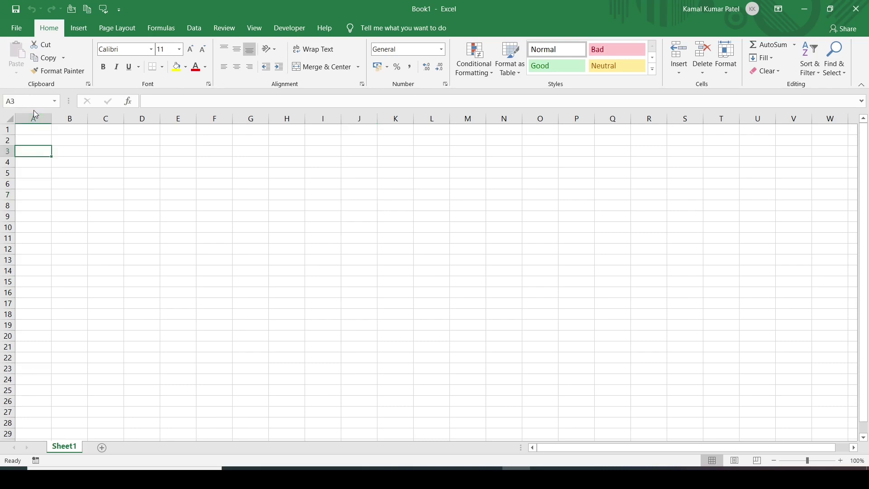
{"action": "left_click", "coordinate": [79, 151]}
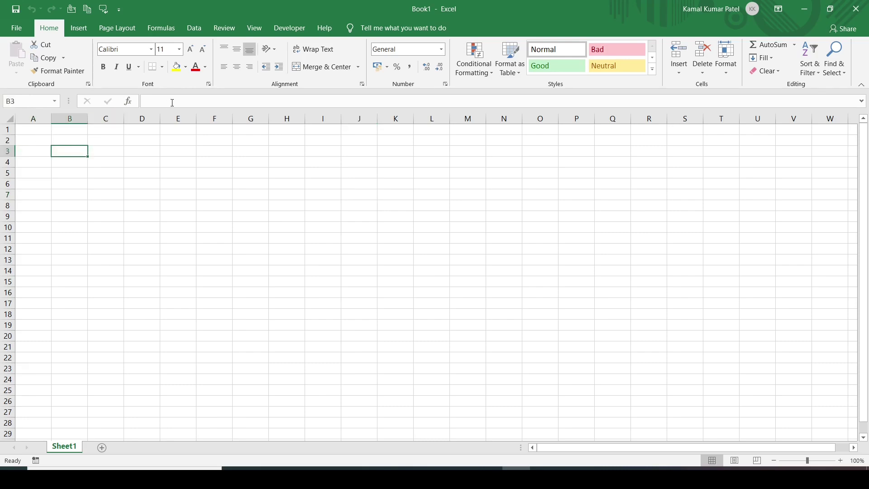
{"action": "left_click", "coordinate": [182, 101]}
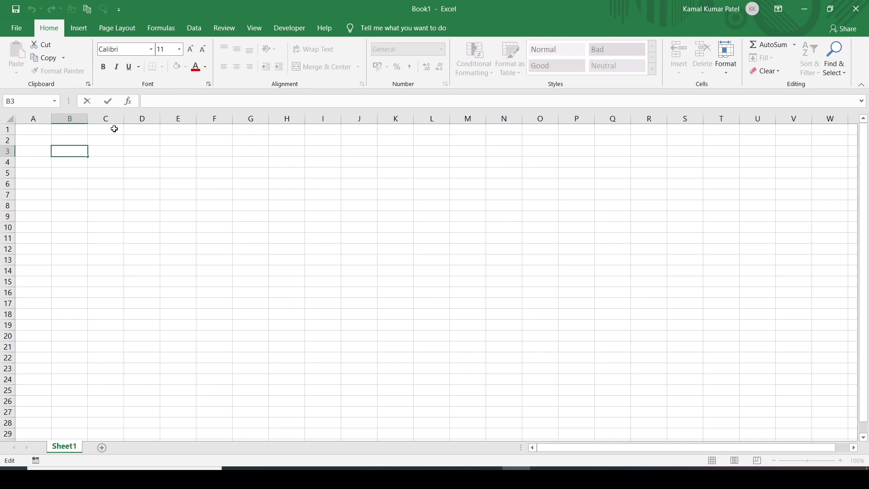
{"action": "left_click", "coordinate": [30, 131]}
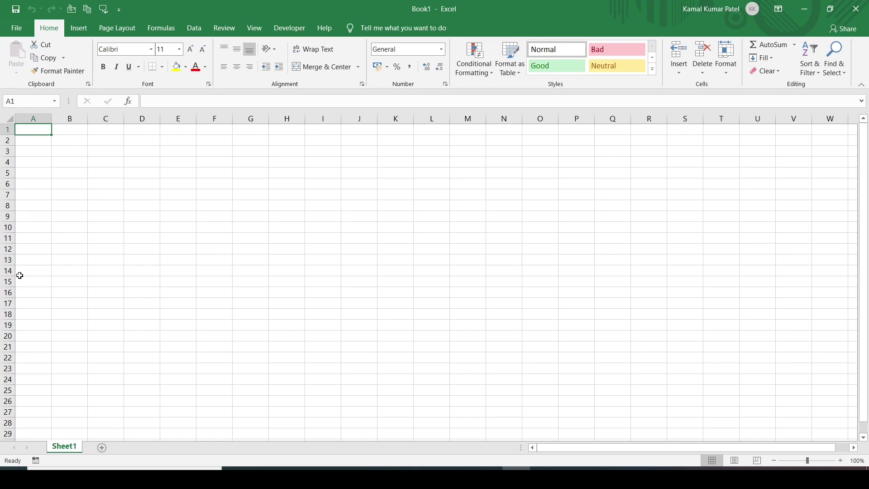
Examine how columns and cell addresses work, using columns A to D and L and cells A1, B1, C1 and L9
{"action": "left_click", "coordinate": [34, 118]}
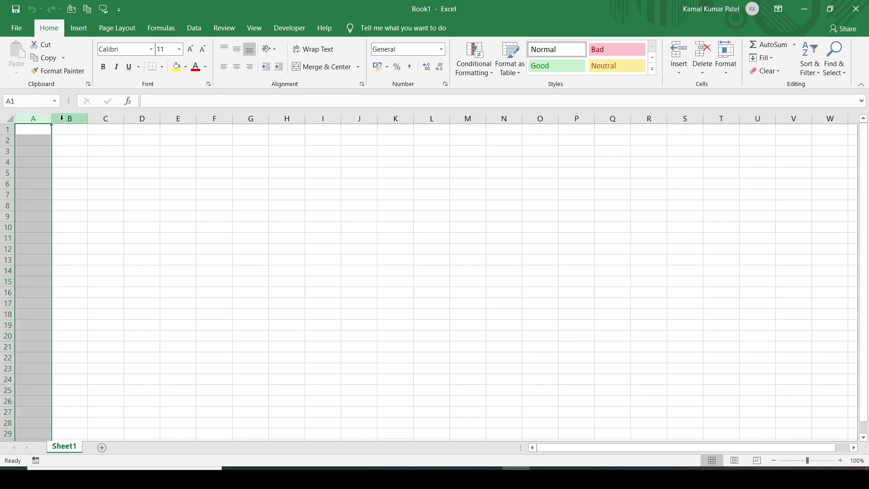
{"action": "left_click", "coordinate": [64, 121]}
{"action": "left_click", "coordinate": [106, 119]}
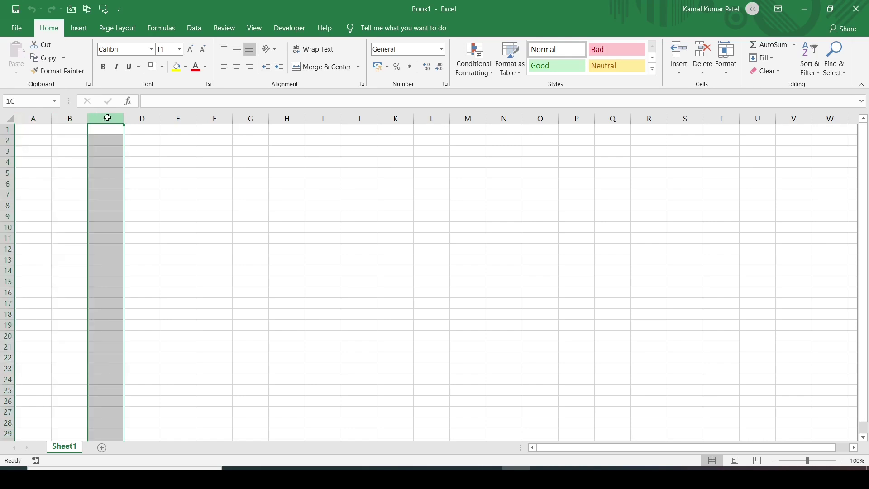
{"action": "left_click", "coordinate": [143, 118]}
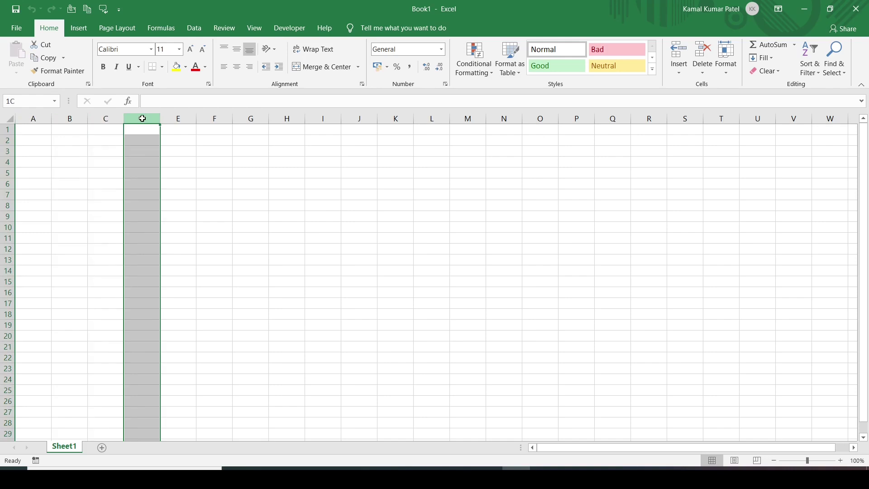
{"action": "left_click", "coordinate": [31, 129]}
{"action": "left_click", "coordinate": [66, 130]}
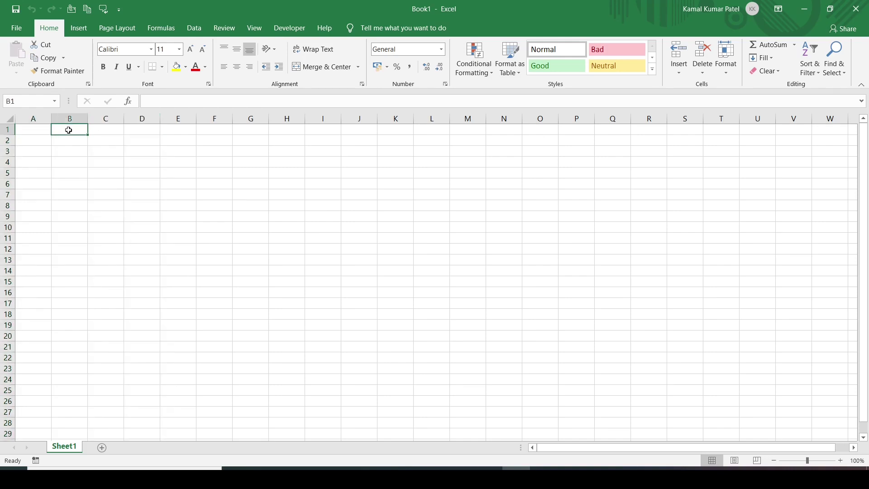
{"action": "left_click", "coordinate": [106, 130]}
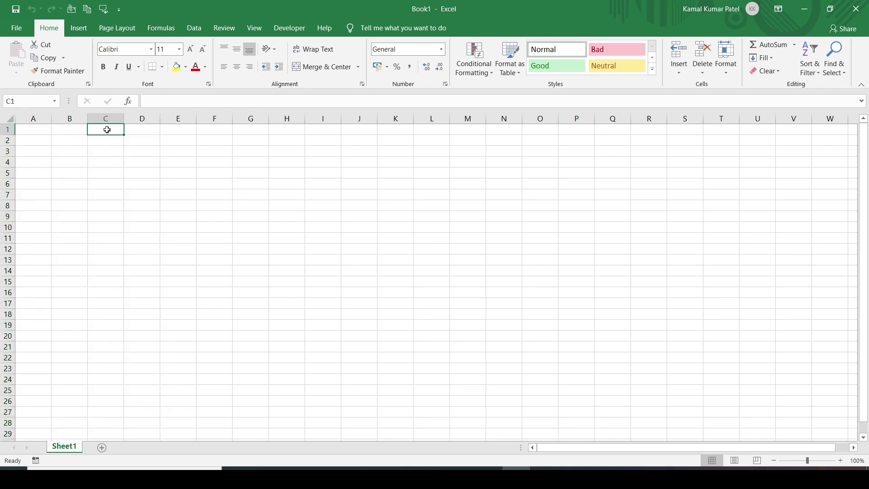
{"action": "left_click", "coordinate": [40, 134]}
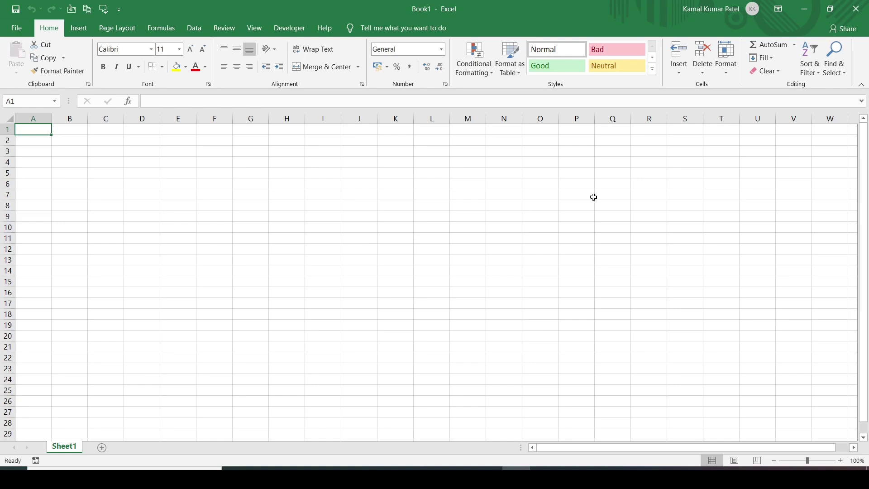
{"action": "left_click", "coordinate": [431, 213]}
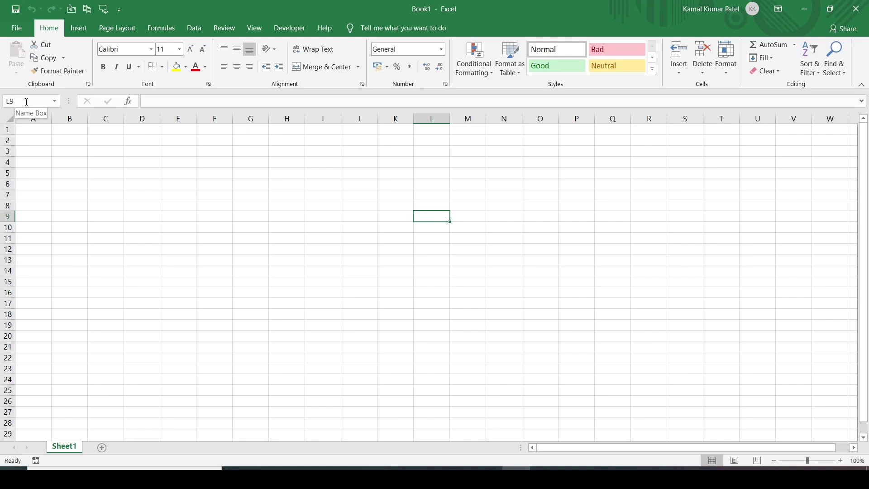
{"action": "left_click", "coordinate": [438, 118]}
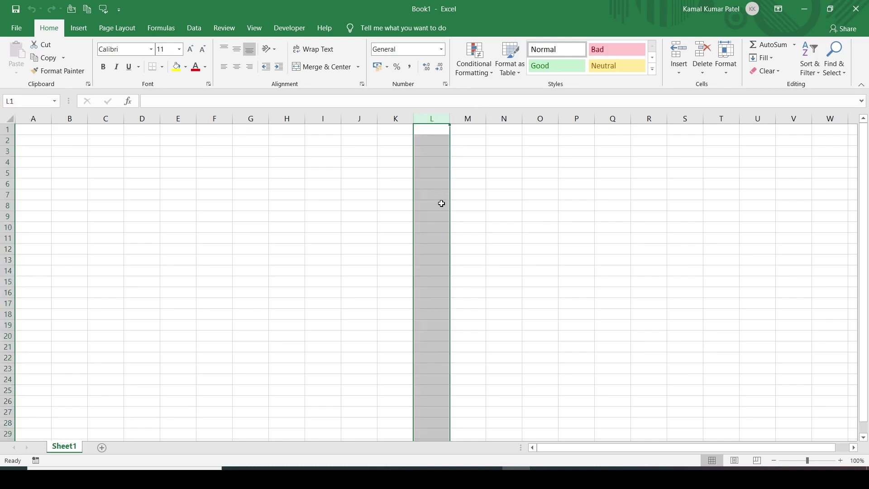
{"action": "left_click", "coordinate": [434, 219]}
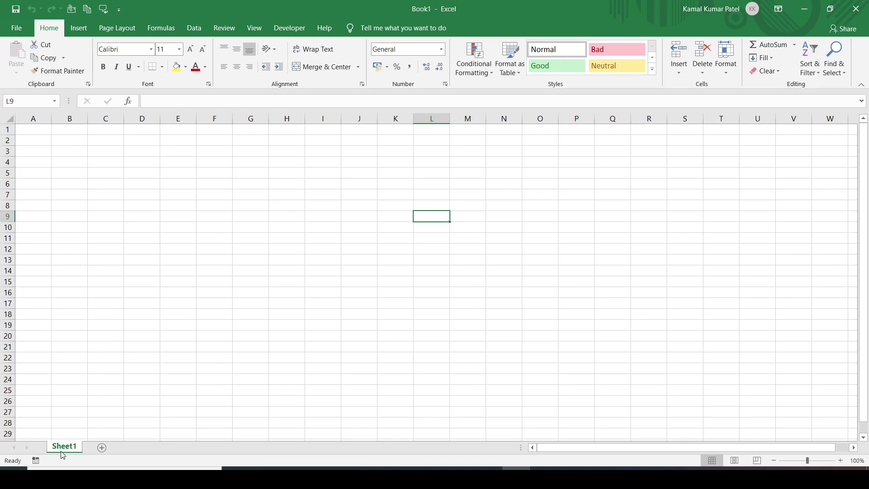
Add three new worksheets to the workbook and return to Sheet1
{"action": "left_click", "coordinate": [107, 447]}
{"action": "left_click", "coordinate": [137, 448]}
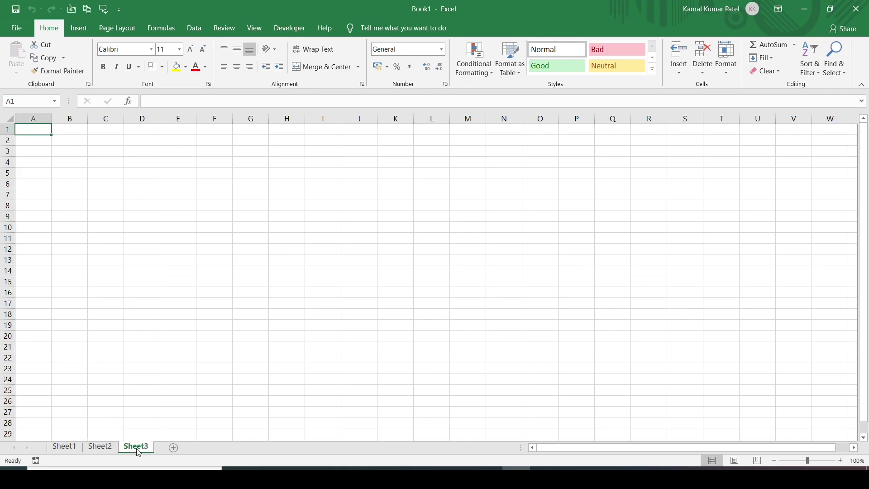
{"action": "left_click", "coordinate": [168, 449]}
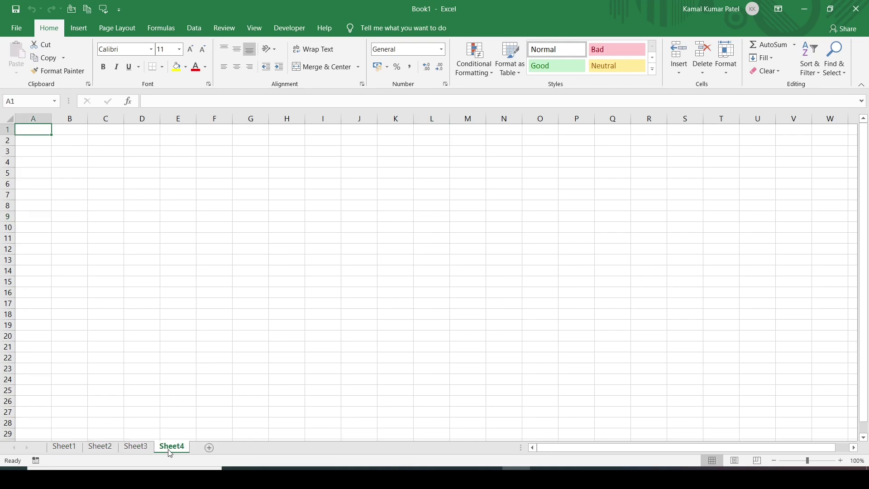
{"action": "left_click", "coordinate": [67, 448]}
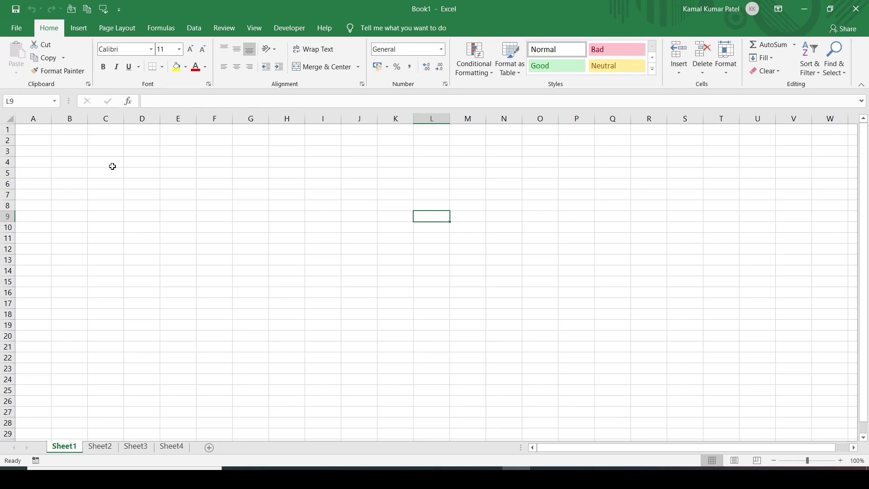
Enter the title "My Expense" in cell A1
{"action": "left_click", "coordinate": [43, 130]}
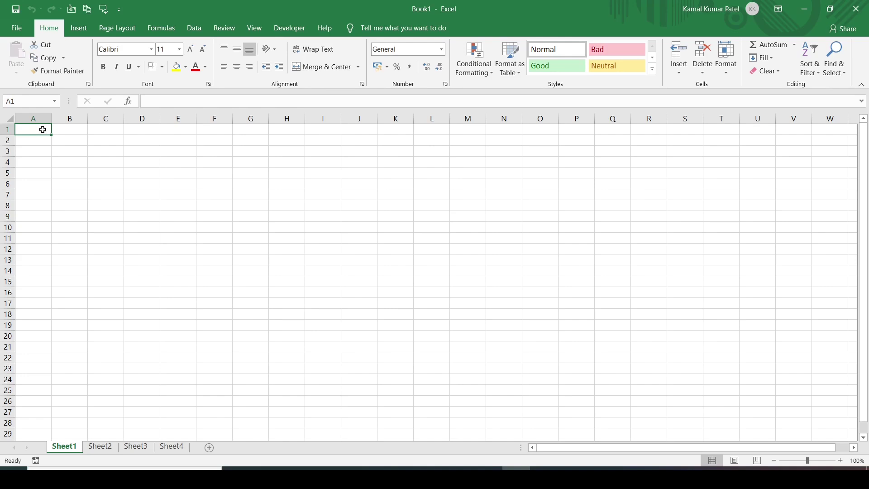
{"action": "type", "text": "M"}
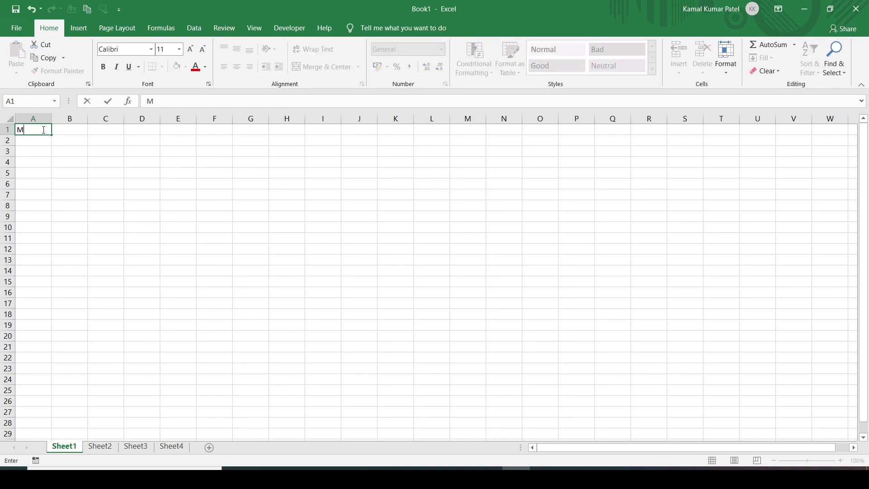
{"action": "type", "text": "y Expense"}
{"action": "key", "text": "Return"}
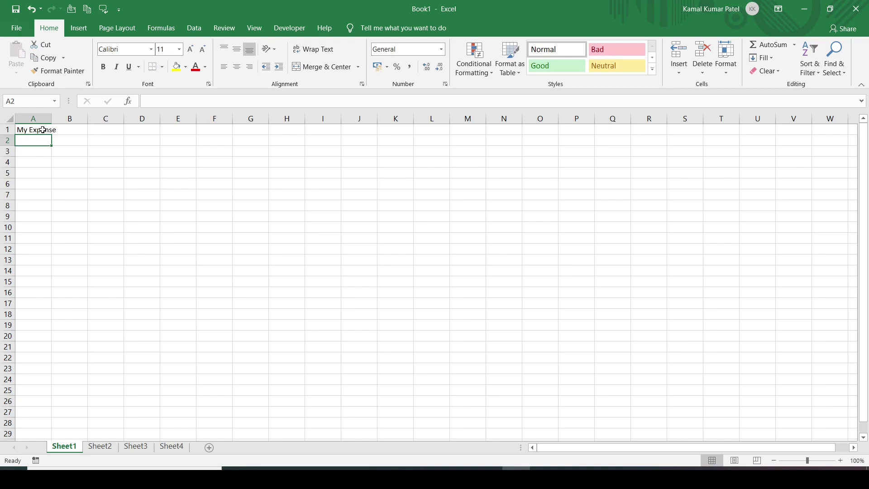
Fill row 2 from A2 to D2 with the headers Sl No, Date, Expense and Amount
{"action": "type", "text": "Sl No"}
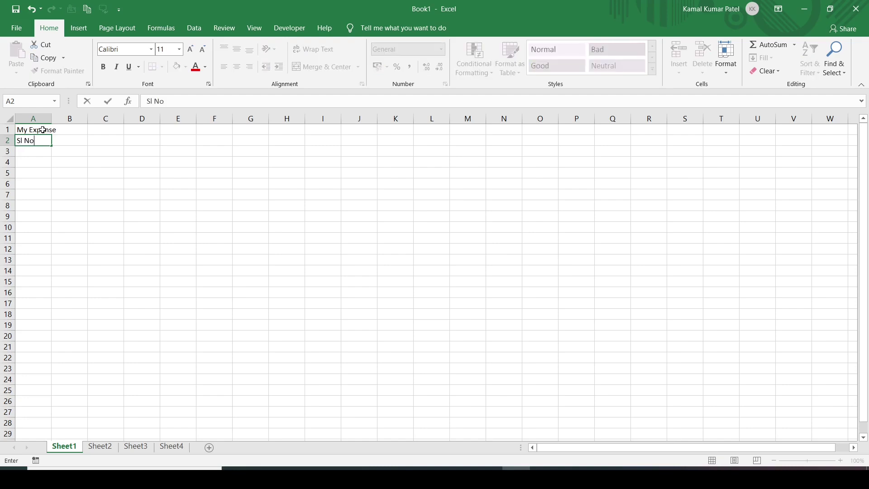
{"action": "key", "text": "Tab"}
{"action": "type", "text": "Datew"}
{"action": "key", "text": "BackSpace"}
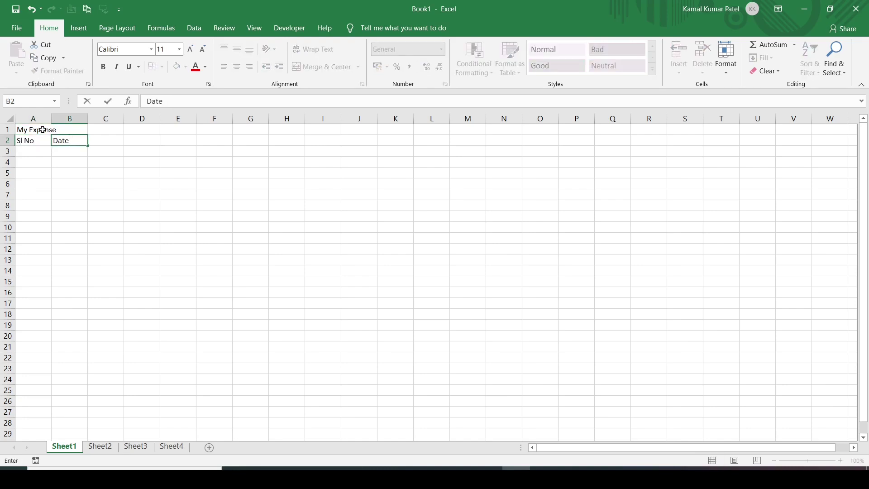
{"action": "key", "text": "Tab"}
{"action": "type", "text": "Expense"}
{"action": "key", "text": "Tab"}
{"action": "type", "text": "Amount"}
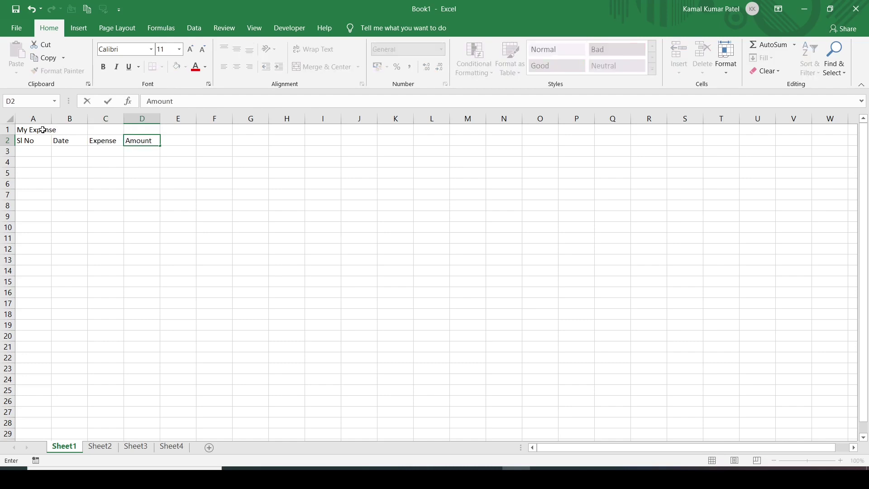
{"action": "left_click", "coordinate": [31, 141]}
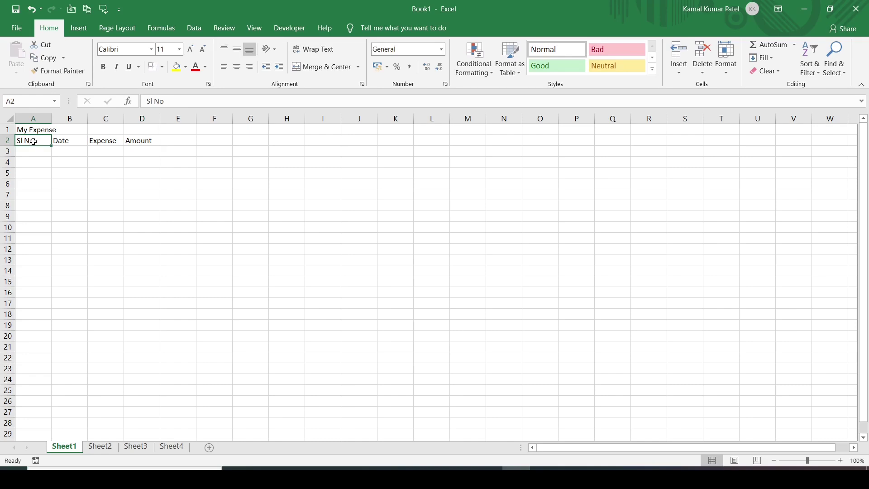
Enter the first expense record in row 3: serial number 1, date 1st Jan 2022, Rent, 15000
{"action": "left_click", "coordinate": [34, 150]}
{"action": "type", "text": "1"}
{"action": "key", "text": "Tab"}
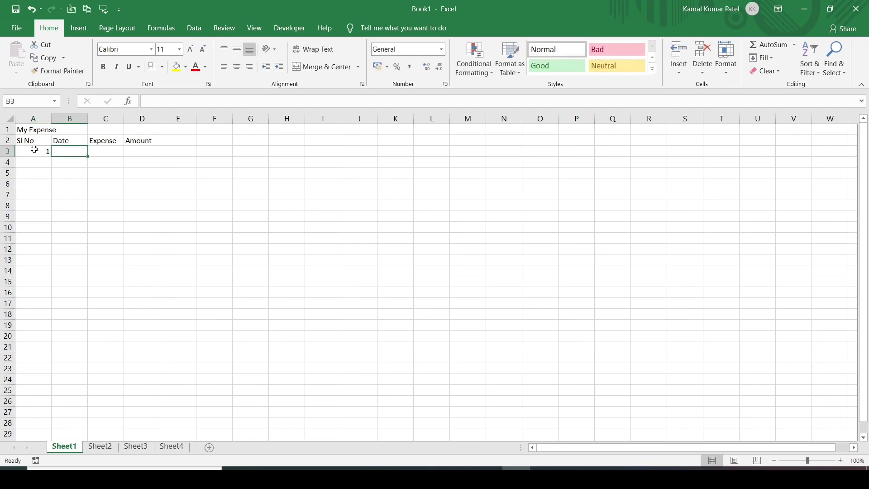
{"action": "type", "text": "1st Jan"}
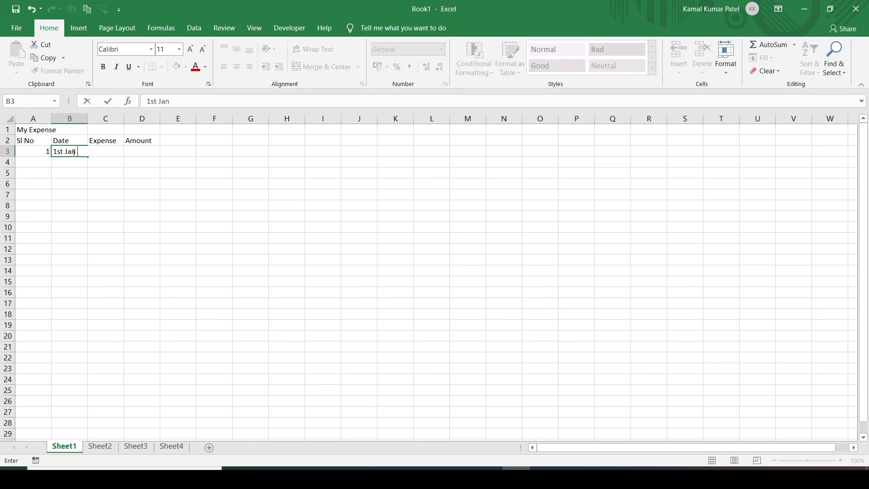
{"action": "type", "text": " 2022"}
{"action": "key", "text": "Tab"}
{"action": "type", "text": "Rent"}
{"action": "key", "text": "Tab"}
{"action": "type", "text": "15000"}
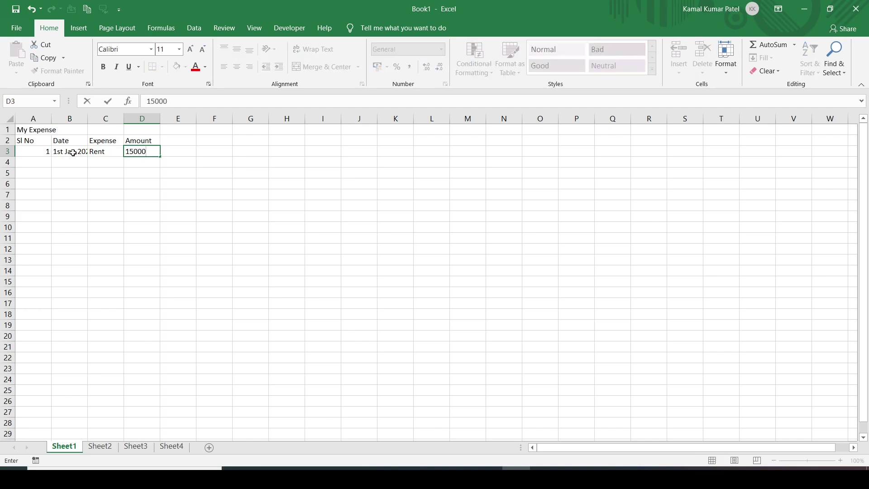
{"action": "key", "text": "Return"}
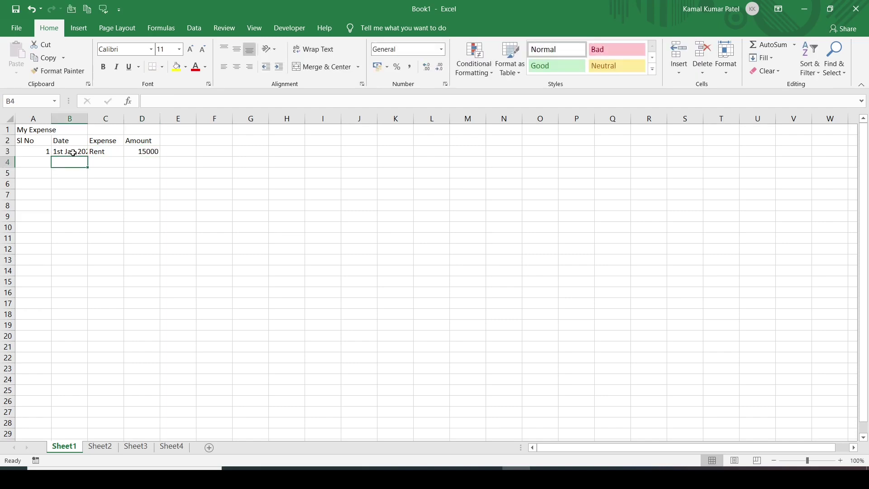
Enter the expense Shopping in C4 with an amount of 2000 in D4
{"action": "left_click", "coordinate": [108, 162]}
{"action": "type", "text": "Shopping"}
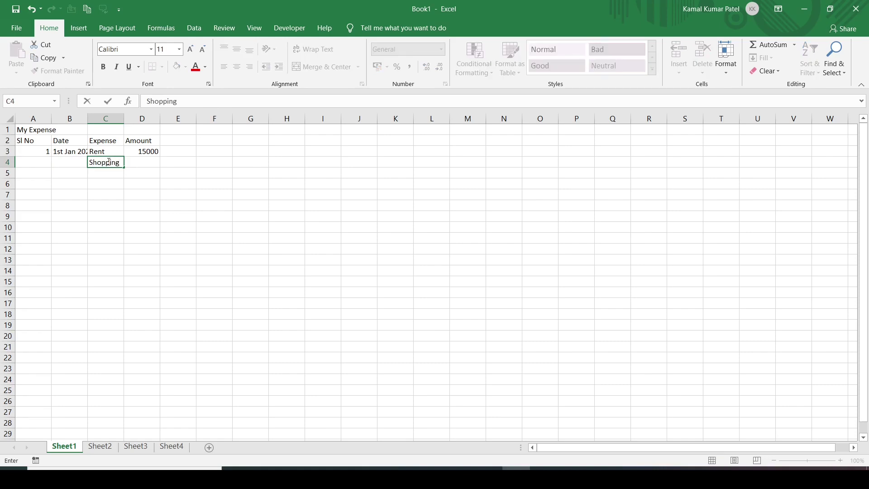
{"action": "key", "text": "Tab"}
{"action": "type", "text": "2000"}
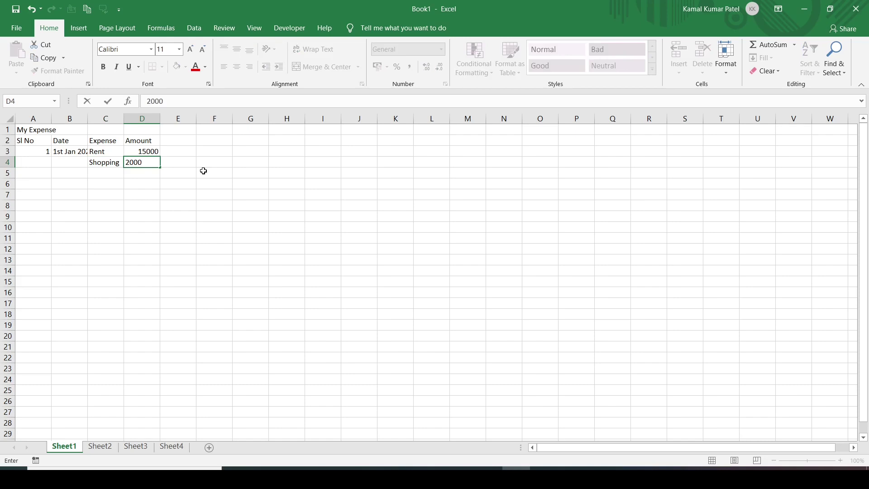
{"action": "key", "text": "Return"}
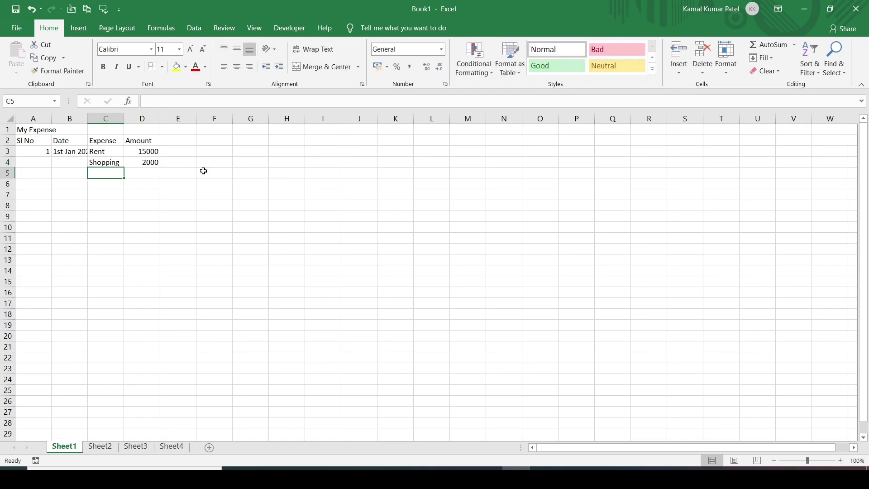
Enter the expense Food Order in C5 with an amount of 1200 in D5
{"action": "type", "text": "Food Ordetr"}
{"action": "key", "text": "BackSpace"}
{"action": "key", "text": "BackSpace"}
{"action": "type", "text": "r"}
{"action": "key", "text": "Tab"}
{"action": "type", "text": "1200"}
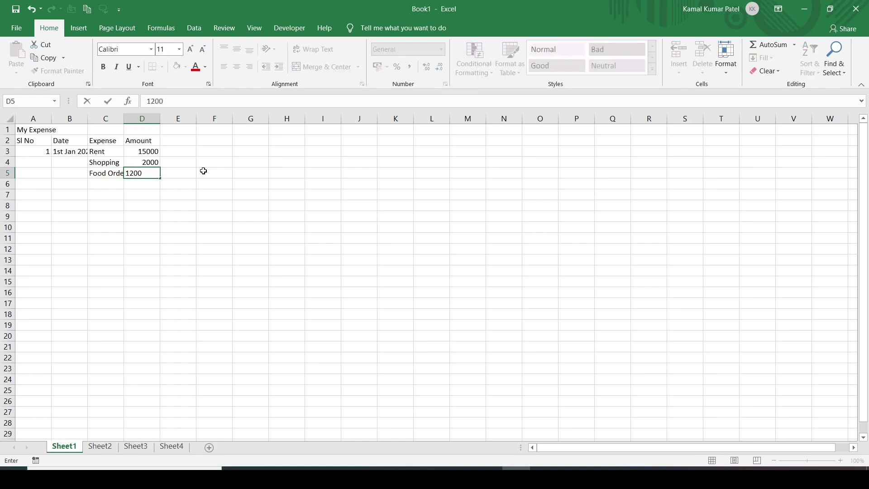
{"action": "key", "text": "Return"}
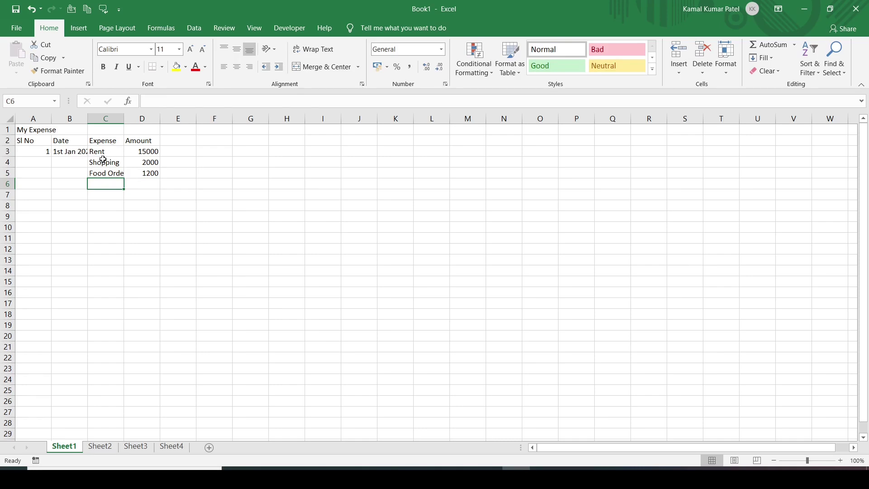
Merge and center the date across B3:B5 and align it vertically to the middle
{"action": "left_click", "coordinate": [74, 151]}
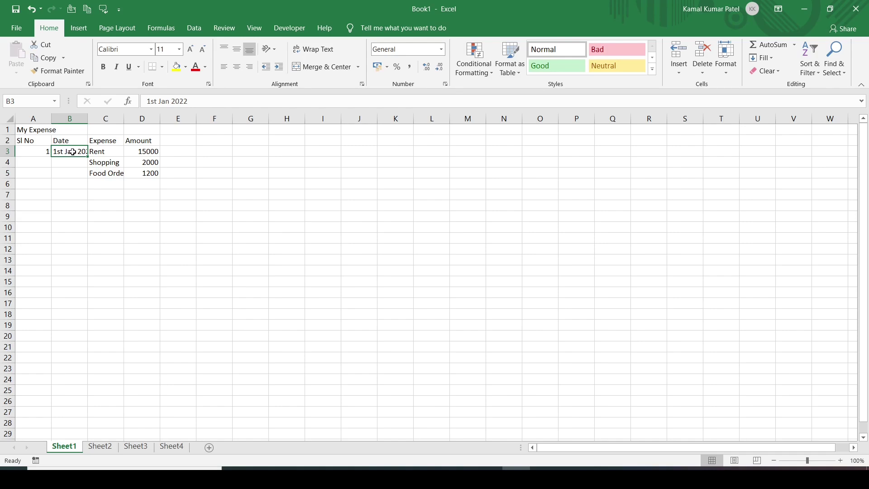
{"action": "left_click_drag", "start_coordinate": [72, 151], "coordinate": [69, 172]}
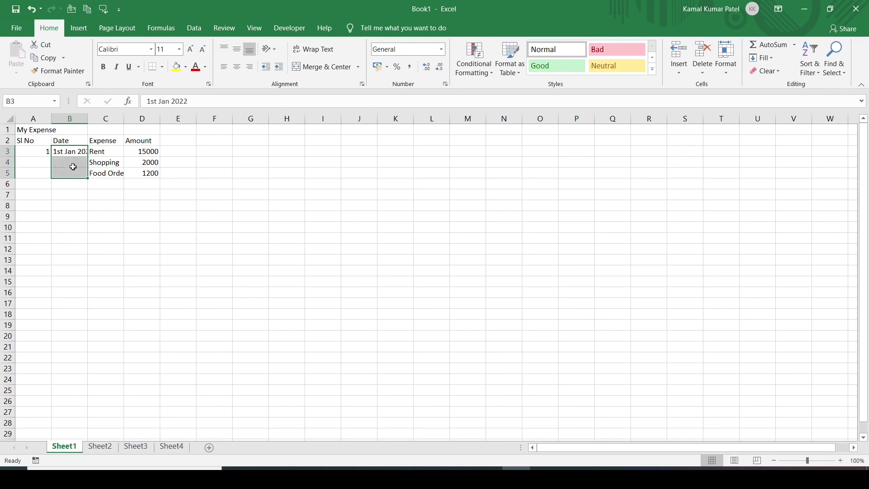
{"action": "left_click", "coordinate": [325, 68]}
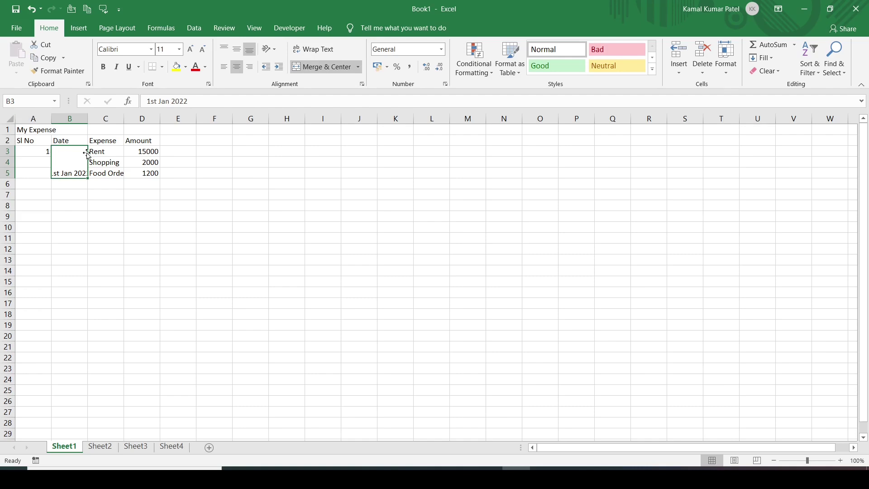
{"action": "left_click", "coordinate": [235, 50]}
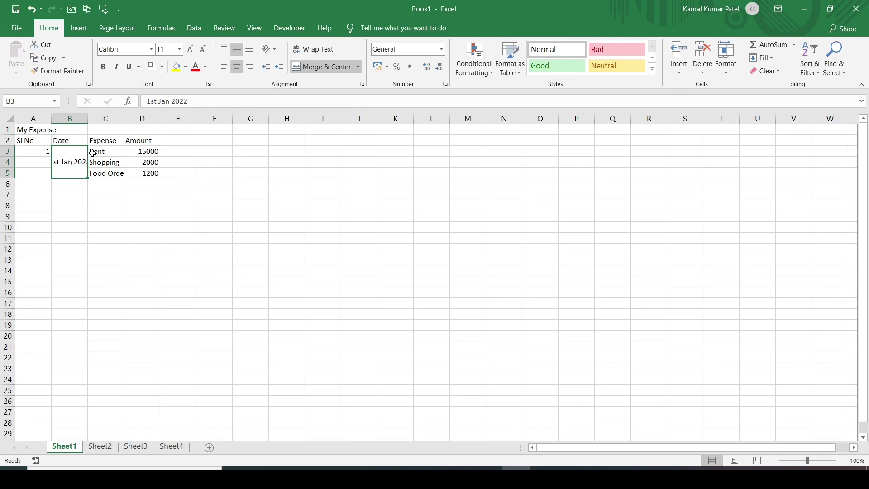
{"action": "left_click", "coordinate": [66, 191]}
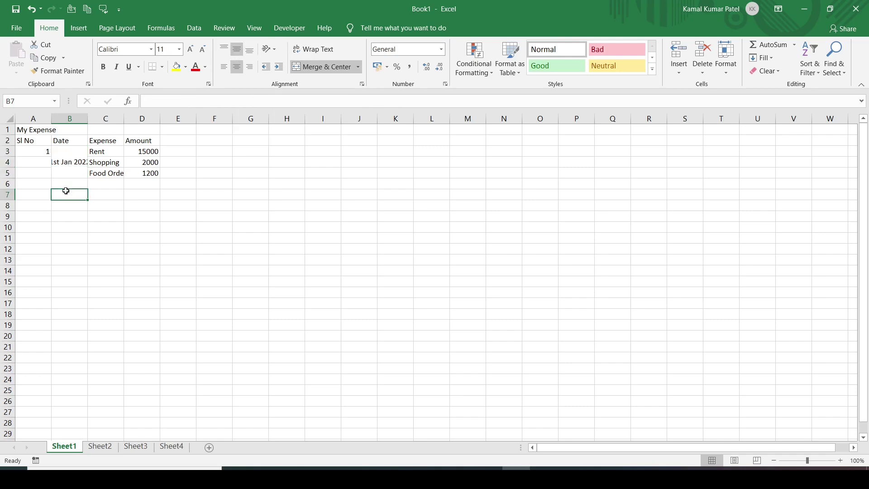
{"action": "left_click", "coordinate": [71, 153]}
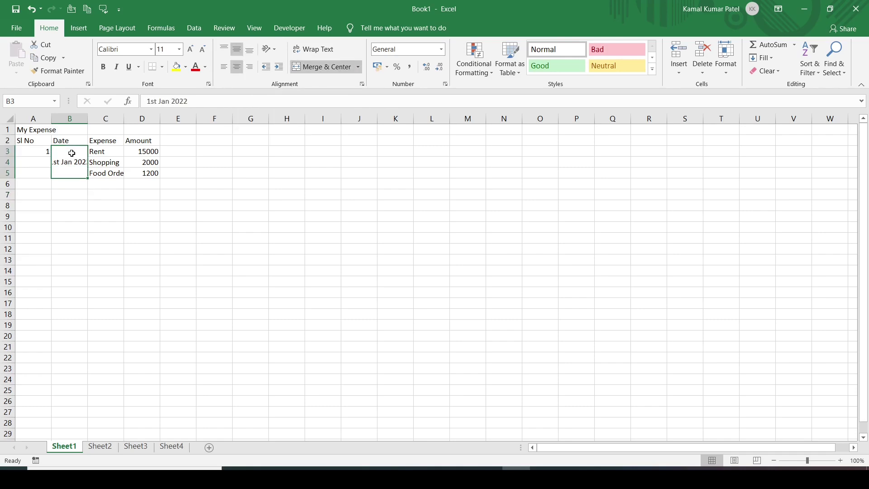
Resize column B to fit its date text
{"action": "left_click", "coordinate": [72, 119]}
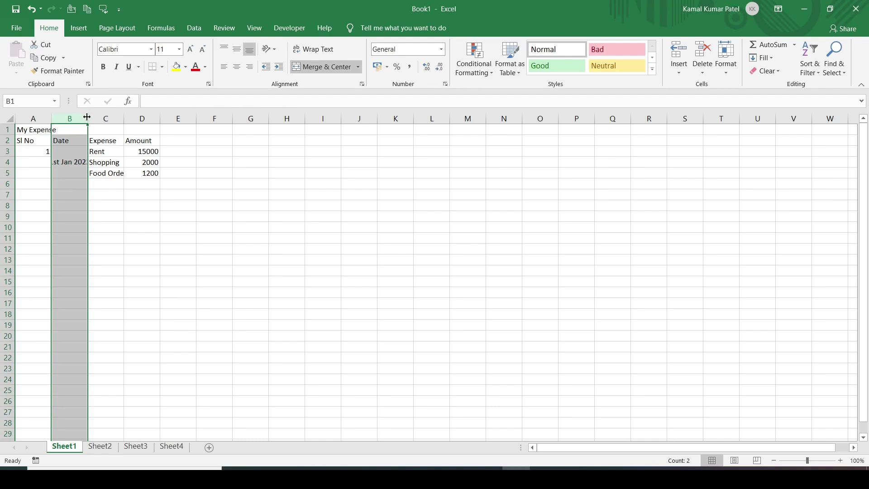
{"action": "left_click_drag", "start_coordinate": [87, 117], "coordinate": [77, 131]}
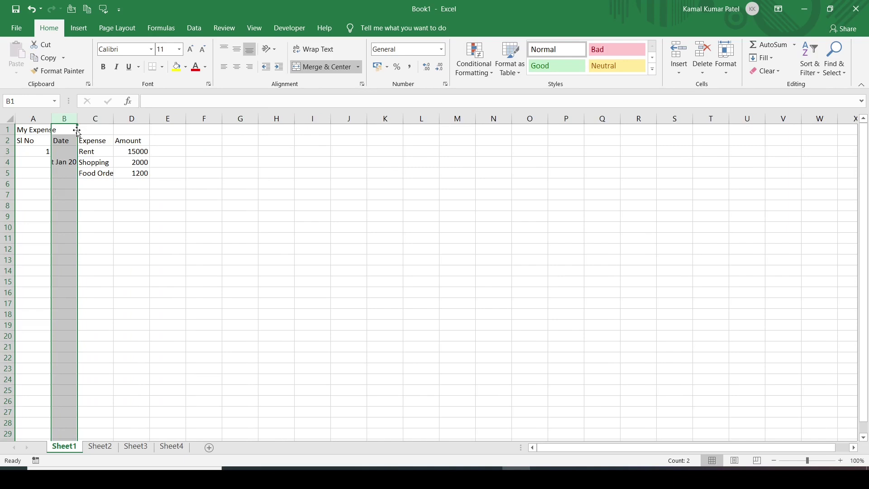
{"action": "double_click", "coordinate": [77, 117]}
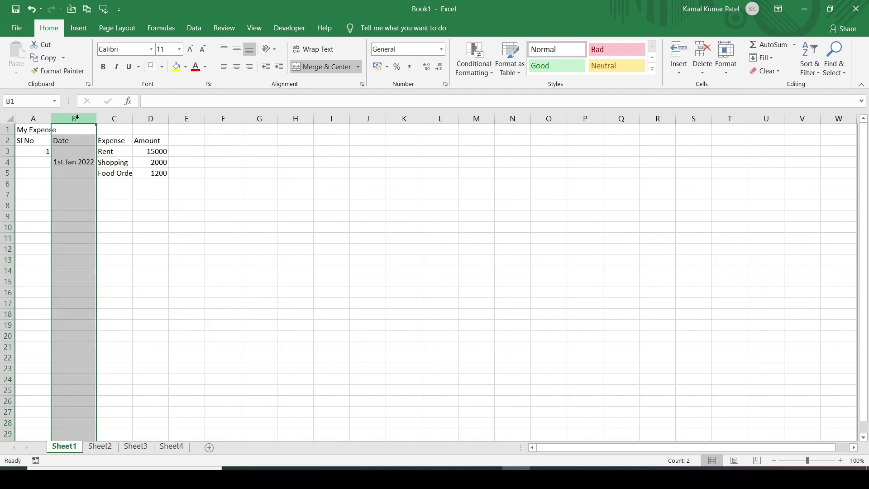
Extend the merged date down column B to row 23 as a daily series ending with 7th Jan 2022
{"action": "left_click", "coordinate": [59, 158]}
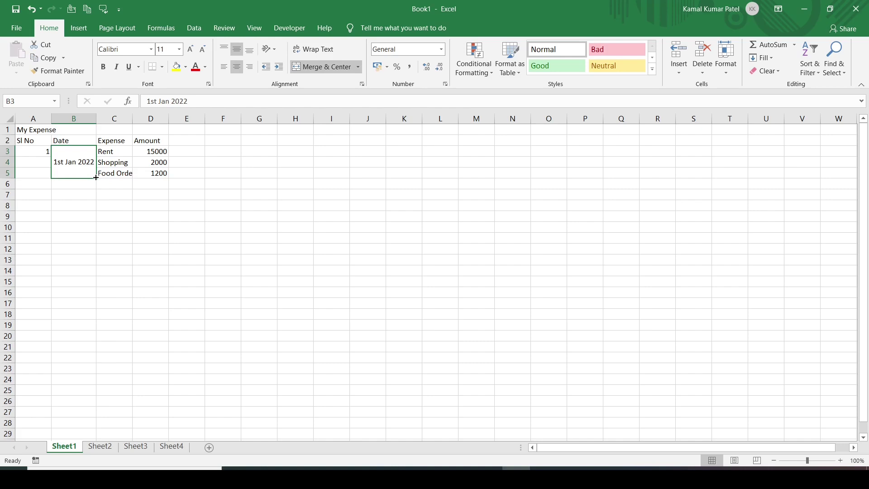
{"action": "left_click_drag", "start_coordinate": [96, 178], "coordinate": [77, 356]}
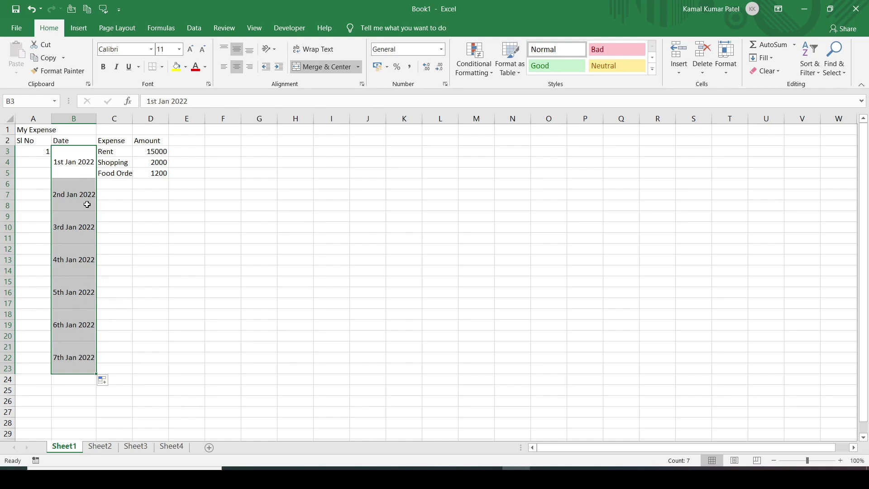
Fill A3:A23 with the serial numbers 1 to 21 using Fill Series
{"action": "left_click", "coordinate": [29, 149]}
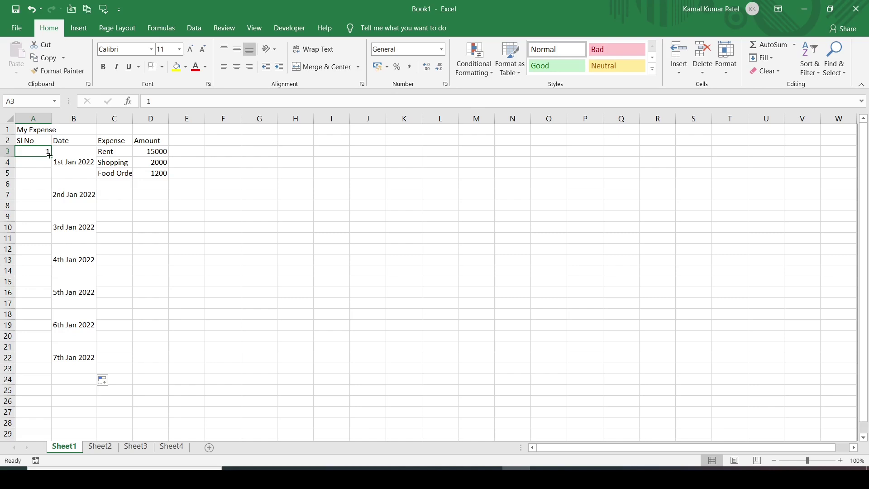
{"action": "left_click_drag", "start_coordinate": [50, 156], "coordinate": [51, 373]}
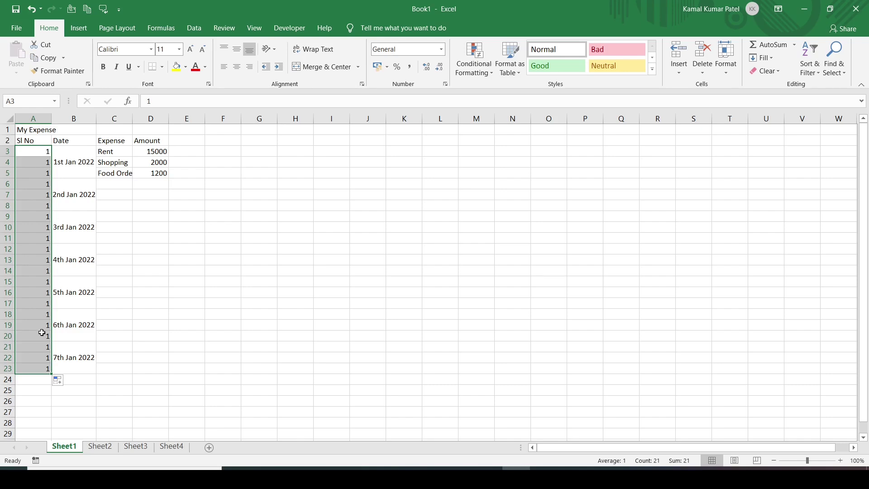
{"action": "left_click", "coordinate": [62, 387]}
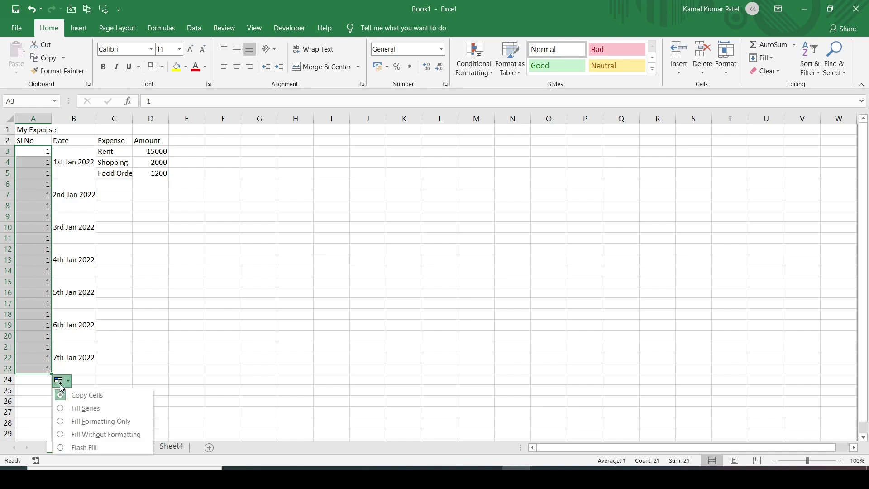
{"action": "left_click", "coordinate": [77, 409]}
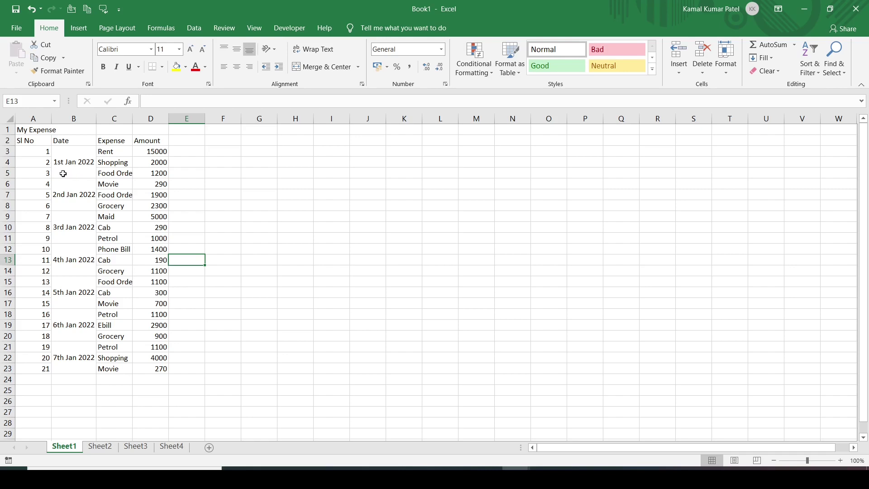
Fit column A to its contents, and merge and center the My Expense title across A1:D1
{"action": "left_click", "coordinate": [43, 129]}
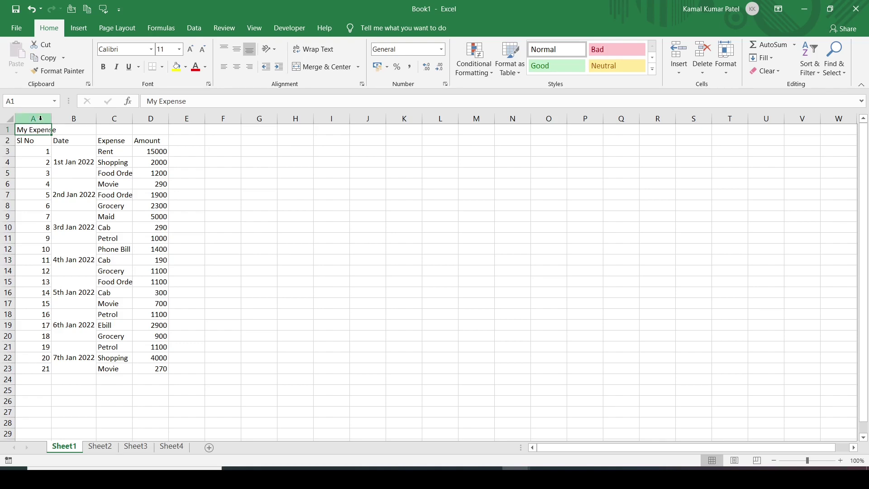
{"action": "double_click", "coordinate": [51, 118]}
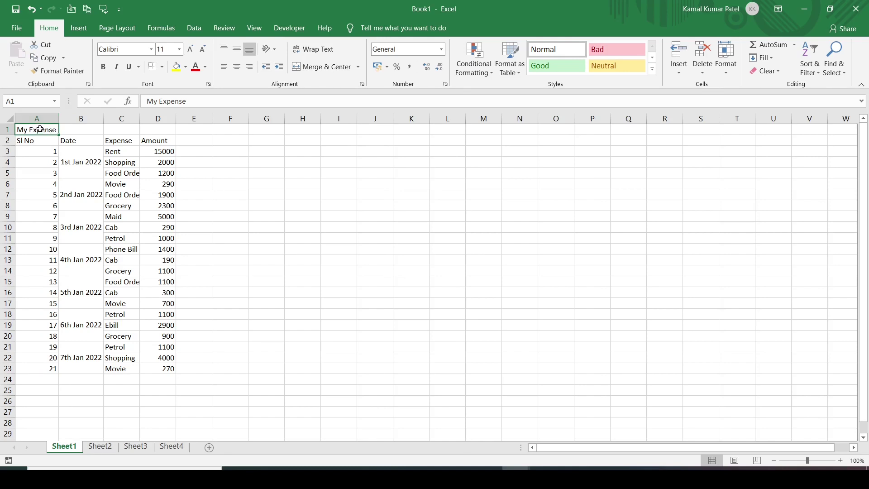
{"action": "left_click_drag", "start_coordinate": [40, 129], "coordinate": [156, 130]}
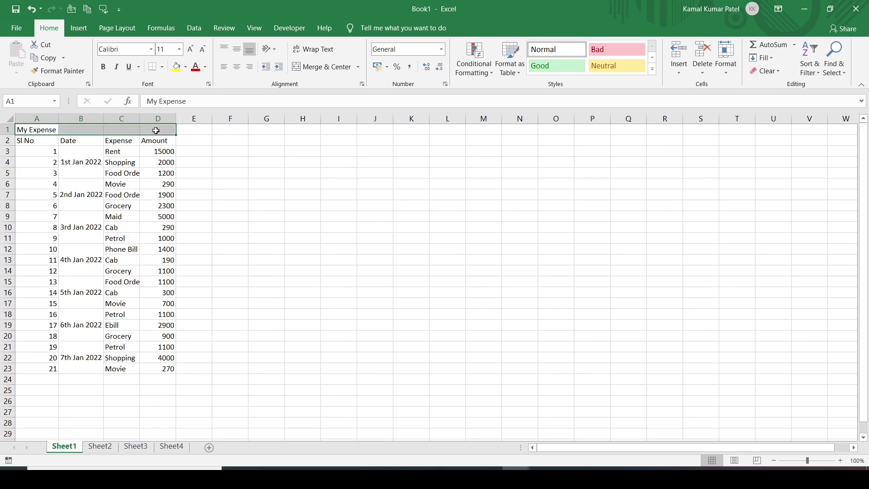
{"action": "left_click", "coordinate": [323, 68]}
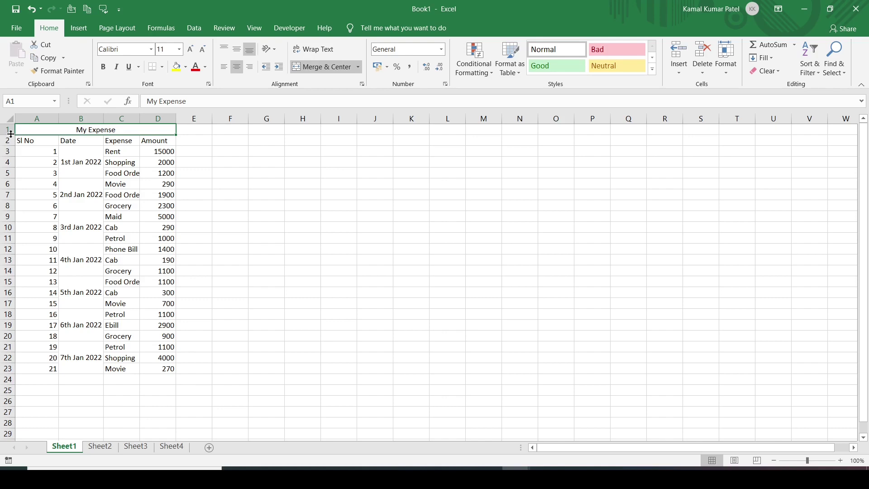
Make row 1 taller and align the My Expense title vertically to the middle
{"action": "left_click_drag", "start_coordinate": [11, 134], "coordinate": [9, 148]}
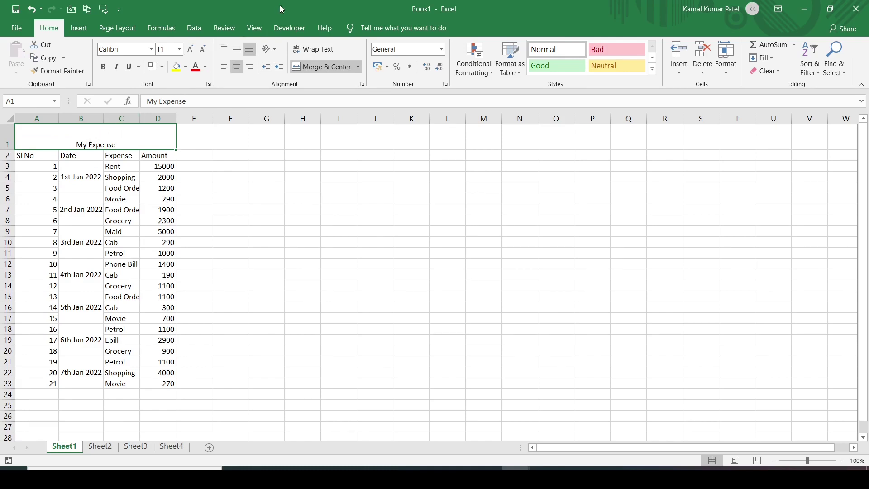
{"action": "left_click", "coordinate": [237, 51]}
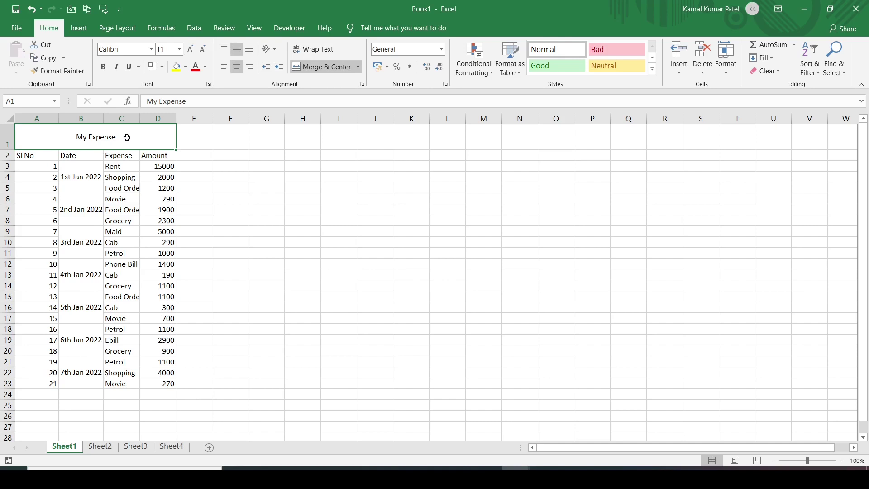
Format the My Expense title in bold at font size 20 with a light green fill
{"action": "left_click", "coordinate": [103, 67]}
{"action": "left_click", "coordinate": [178, 50]}
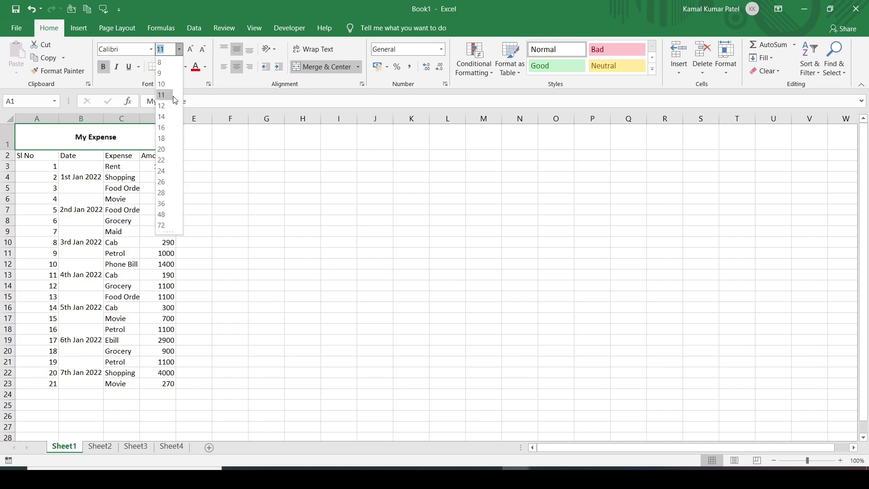
{"action": "left_click", "coordinate": [166, 150]}
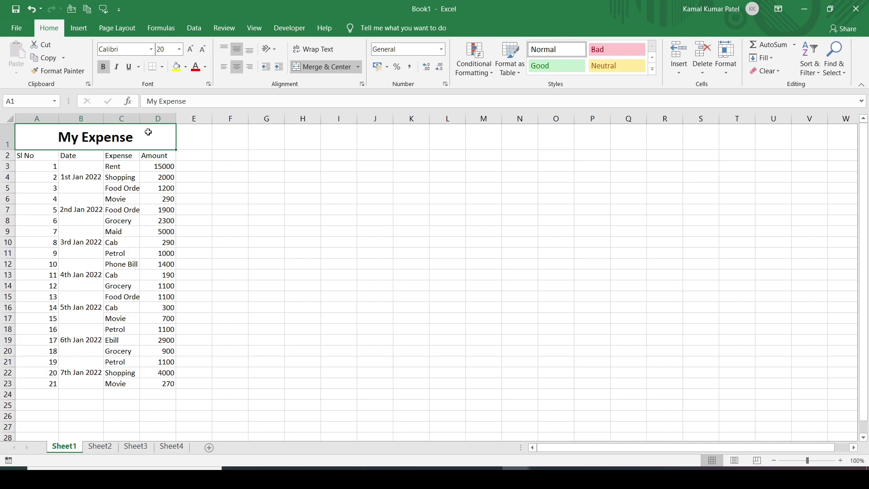
{"action": "left_click", "coordinate": [186, 69]}
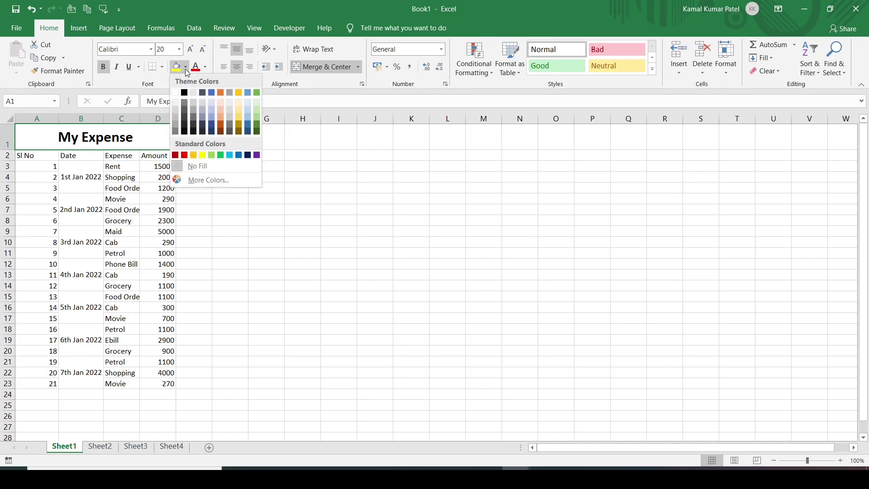
{"action": "left_click", "coordinate": [211, 155]}
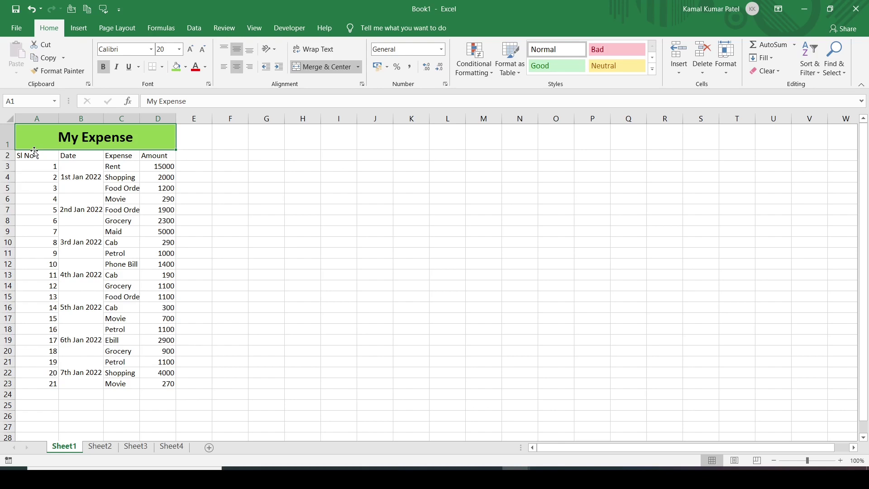
Make the headers in A2:D2 bold, and increase the height of row 2 with its text centered horizontally
{"action": "left_click_drag", "start_coordinate": [30, 155], "coordinate": [152, 156]}
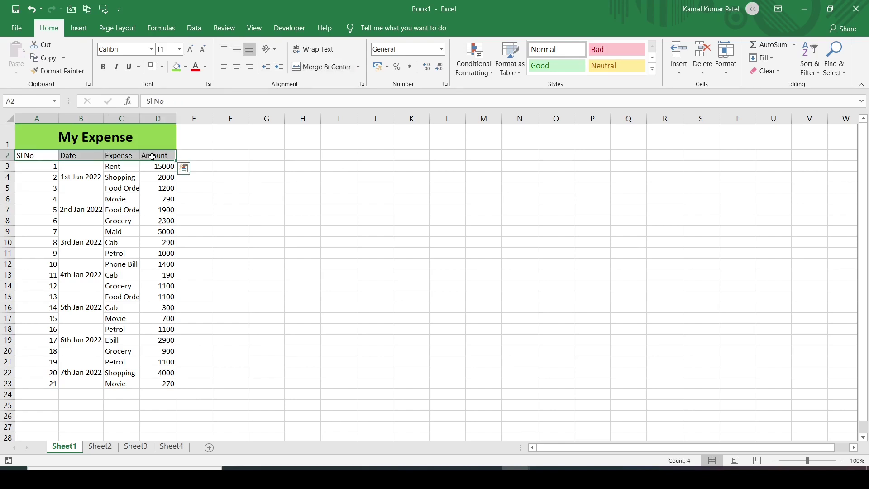
{"action": "left_click", "coordinate": [103, 66]}
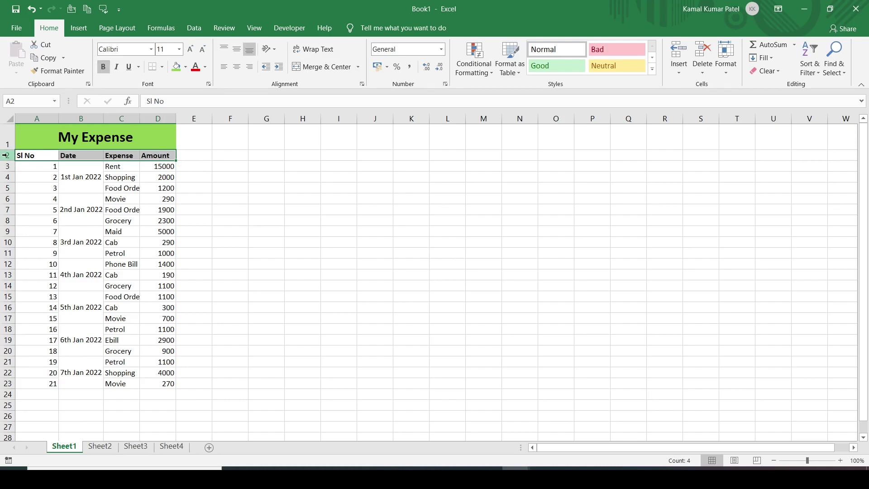
{"action": "left_click", "coordinate": [5, 155]}
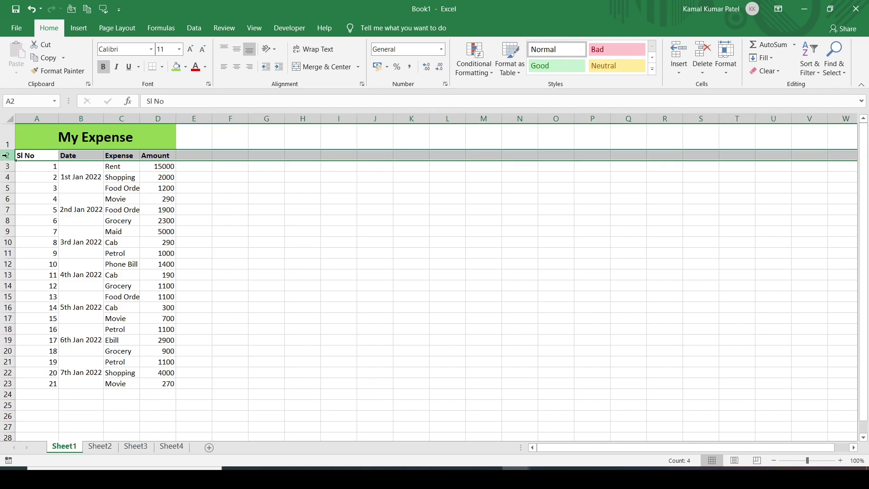
{"action": "mouse_move", "coordinate": [9, 160]}
{"action": "left_mouse_down"}
{"action": "mouse_move", "coordinate": [11, 172]}
{"action": "mouse_move", "coordinate": [9, 164]}
{"action": "left_mouse_up"}
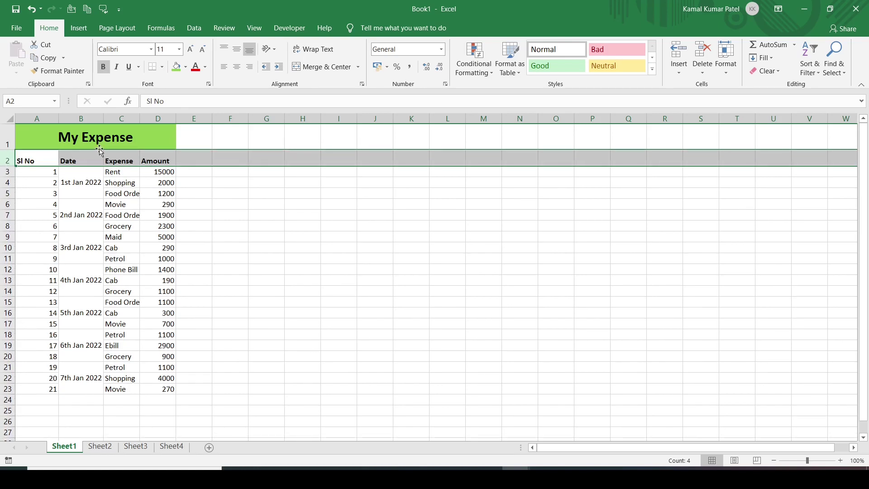
{"action": "left_click", "coordinate": [237, 69]}
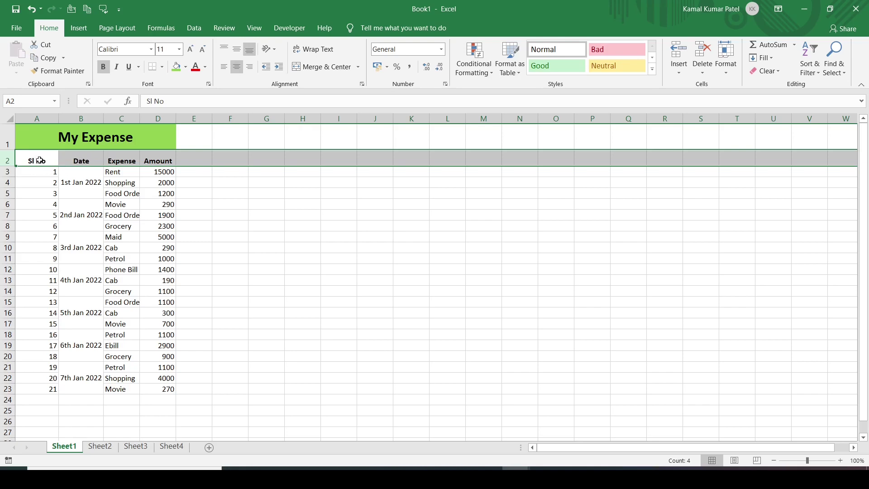
Apply a light orange fill to the header cells A2:D2
{"action": "left_click", "coordinate": [40, 161]}
{"action": "left_click_drag", "start_coordinate": [39, 160], "coordinate": [148, 160]}
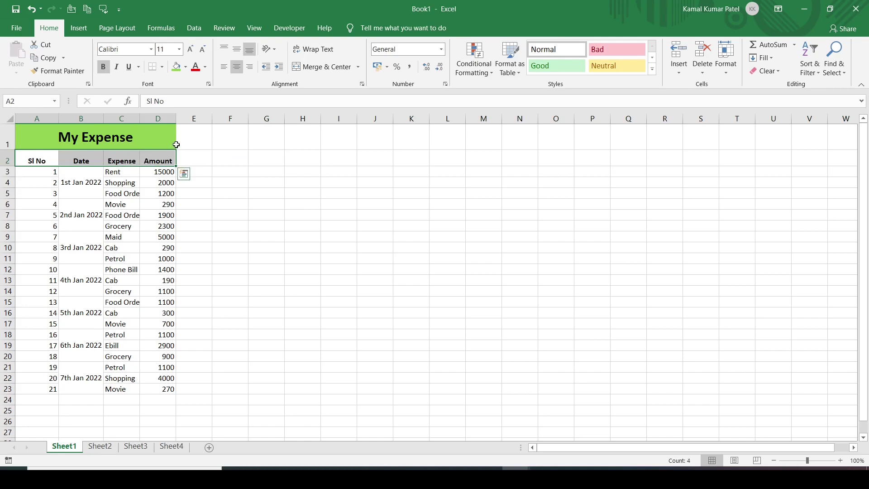
{"action": "left_click", "coordinate": [185, 67]}
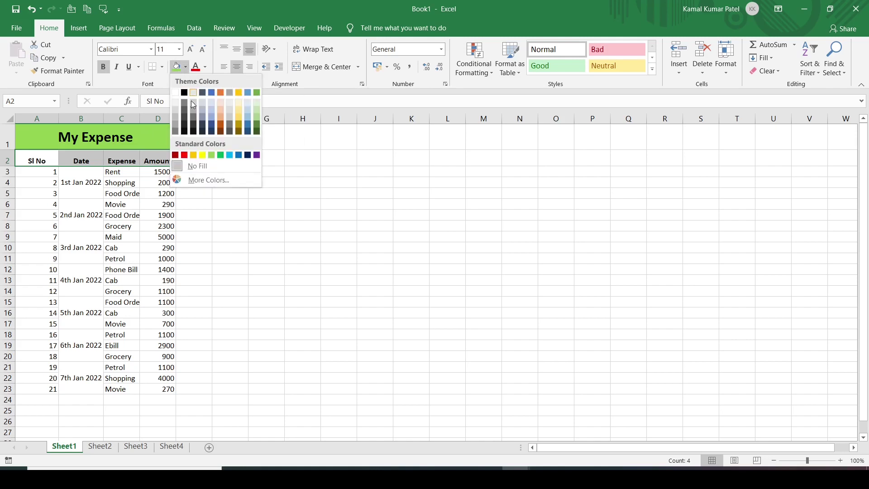
{"action": "left_click", "coordinate": [221, 122]}
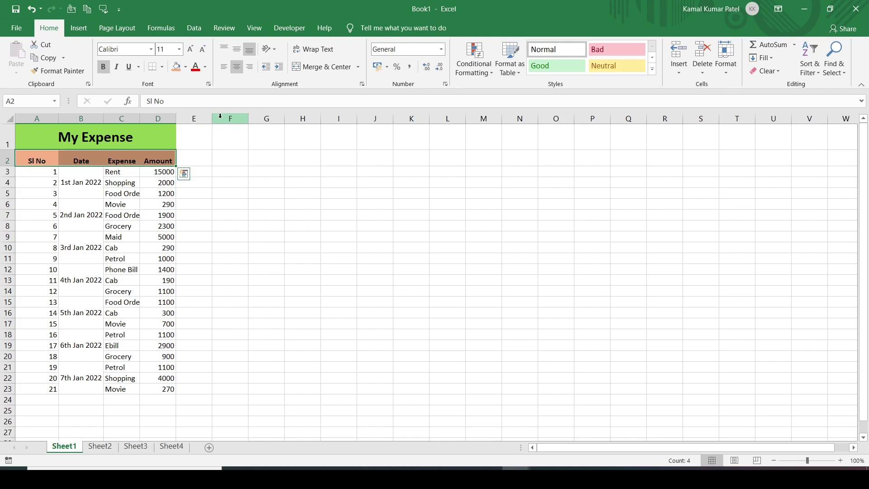
Apply all borders to the expense data in cells A3:D23
{"action": "left_click", "coordinate": [51, 173]}
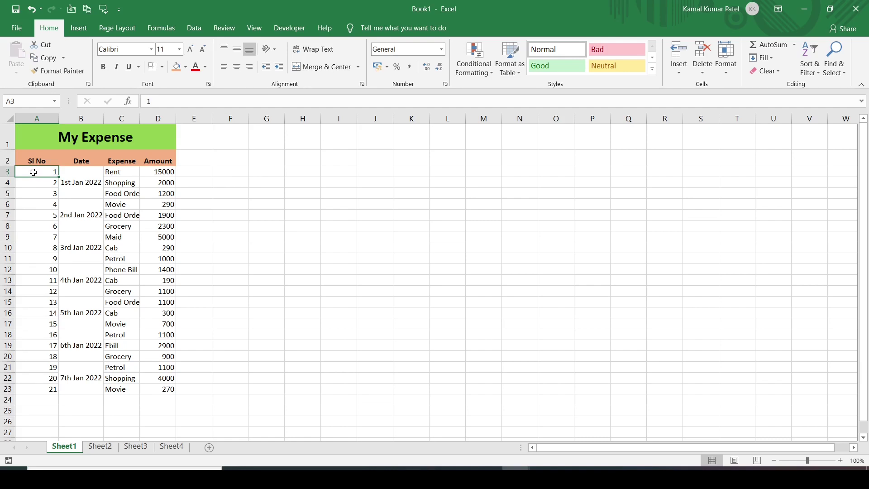
{"action": "mouse_move", "coordinate": [33, 173]}
{"action": "left_mouse_down"}
{"action": "mouse_move", "coordinate": [152, 259]}
{"action": "mouse_move", "coordinate": [164, 315]}
{"action": "mouse_move", "coordinate": [163, 378]}
{"action": "left_mouse_up"}
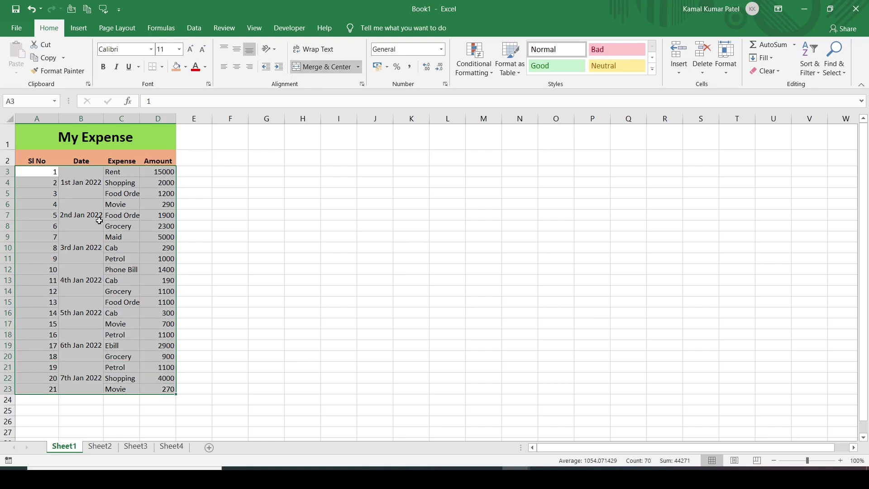
{"action": "left_click", "coordinate": [162, 68]}
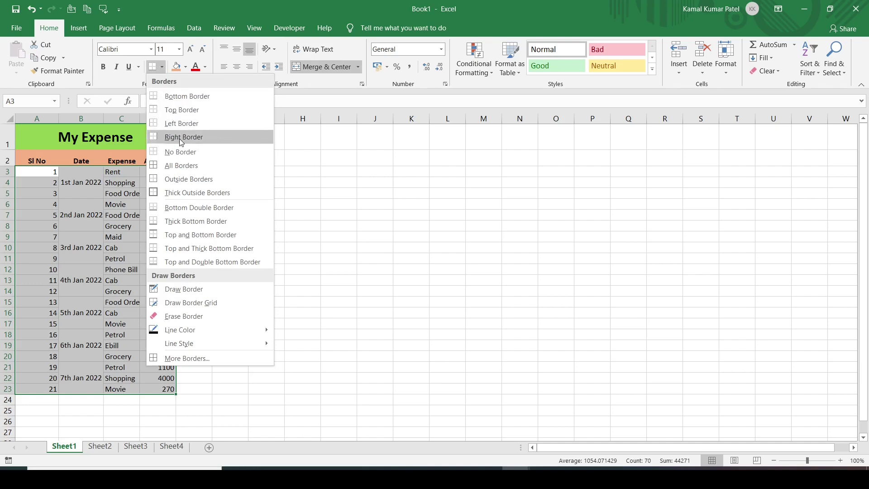
{"action": "left_click", "coordinate": [167, 168]}
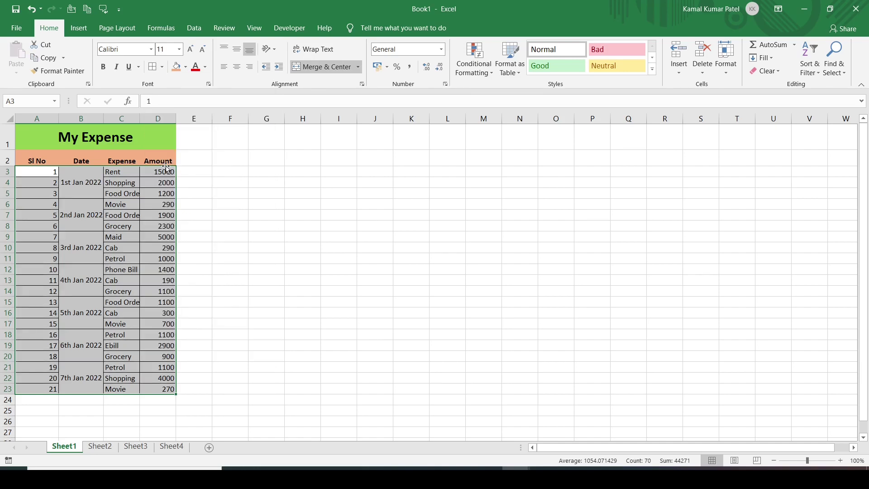
{"action": "left_click", "coordinate": [53, 207]}
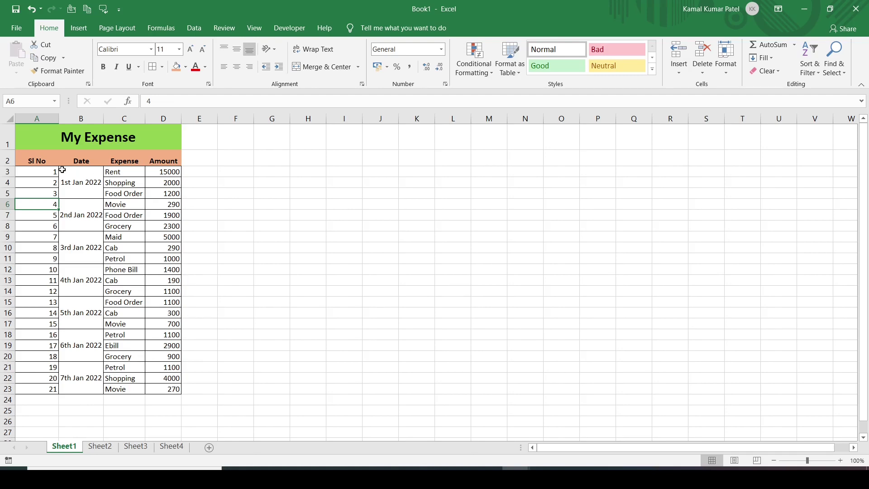
{"action": "left_click", "coordinate": [121, 197]}
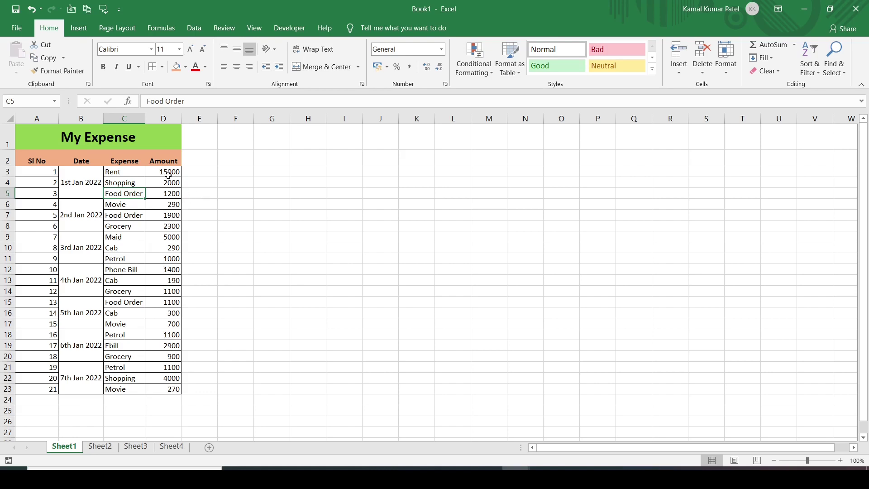
{"action": "left_click", "coordinate": [120, 171]}
{"action": "left_click", "coordinate": [158, 171]}
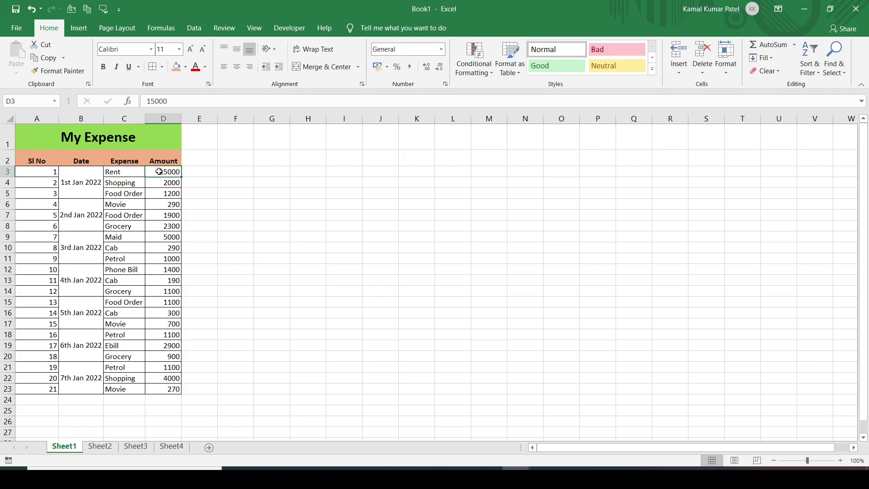
{"action": "left_click", "coordinate": [83, 191]}
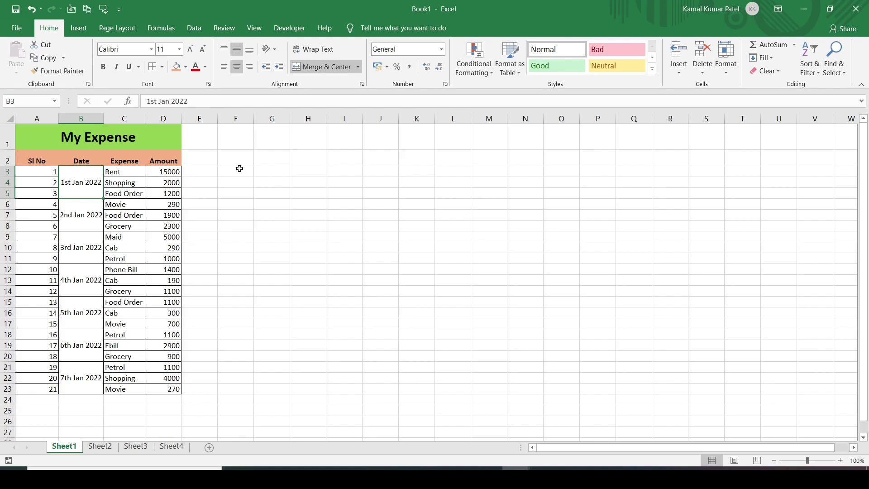
{"action": "left_click", "coordinate": [122, 192]}
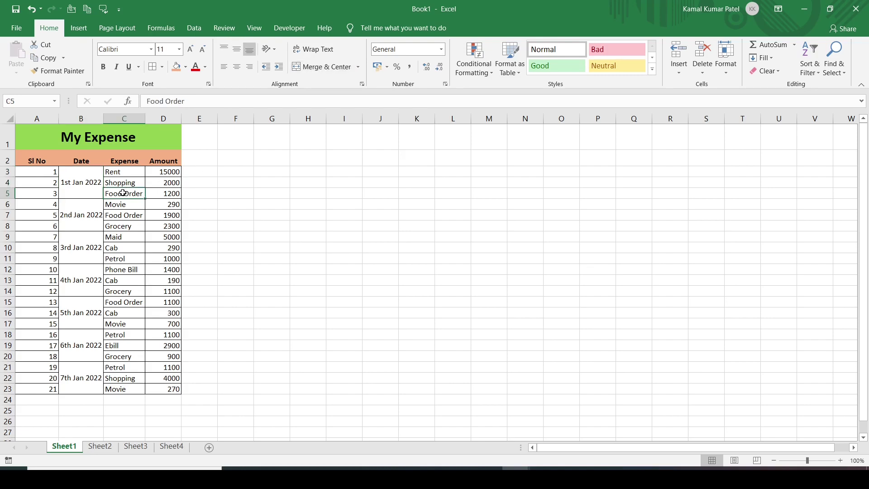
Turn on filtering for the expense table, starting from the merged 1st Jan 2022 cell
{"action": "left_click", "coordinate": [74, 181]}
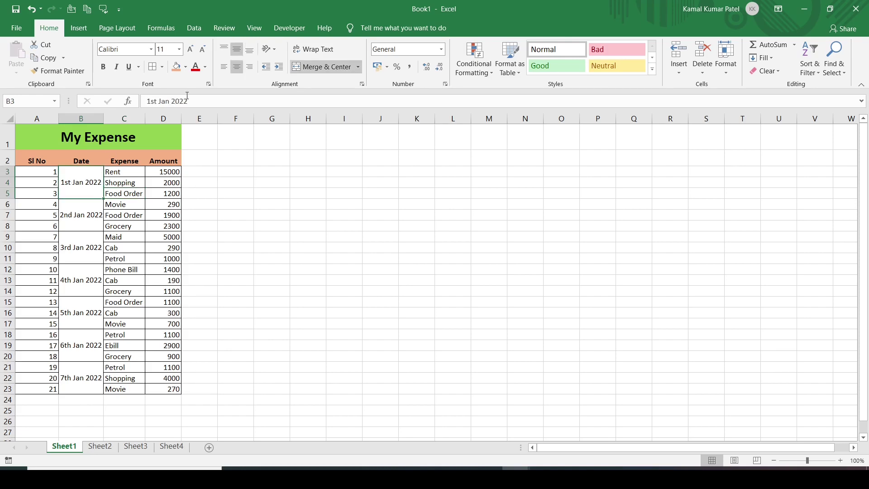
{"action": "left_click", "coordinate": [193, 28]}
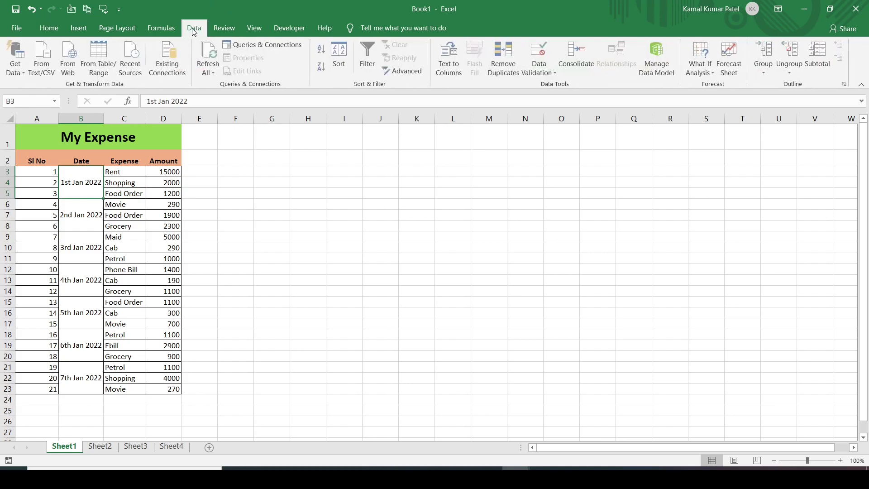
{"action": "left_click", "coordinate": [368, 50]}
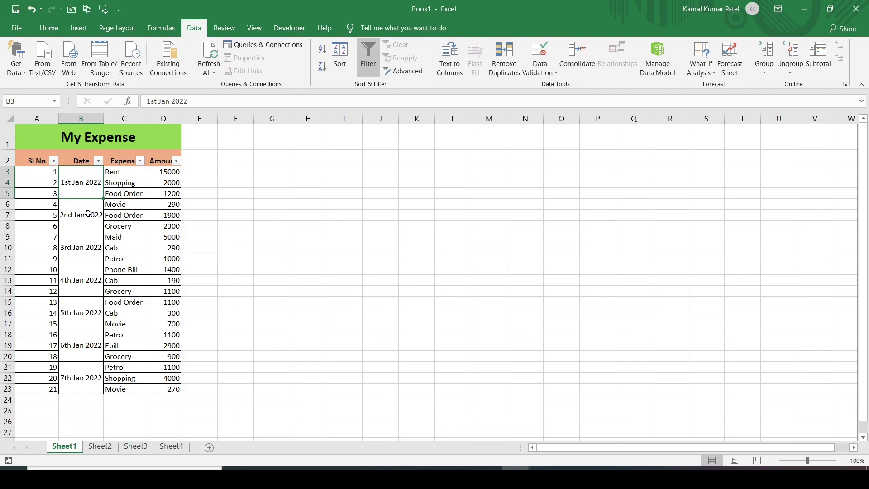
Filter the Expense column to show only Cab entries
{"action": "left_click", "coordinate": [140, 161]}
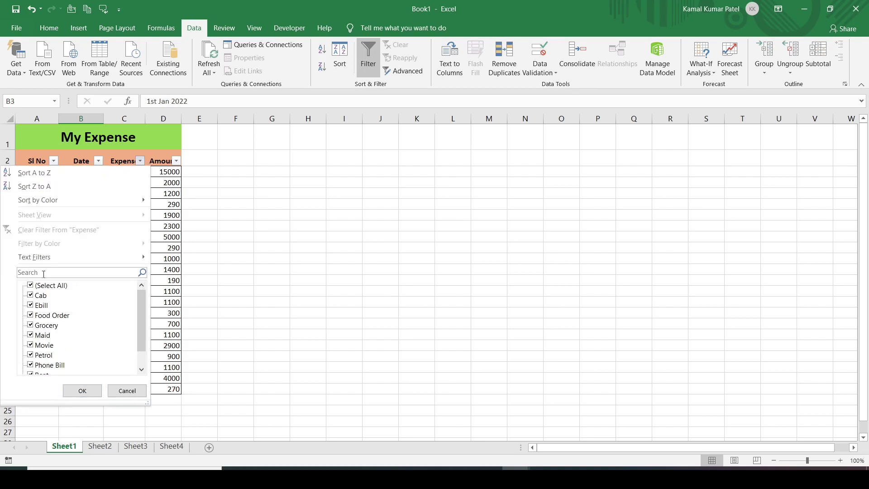
{"action": "left_click_drag", "start_coordinate": [140, 308], "coordinate": [140, 347]}
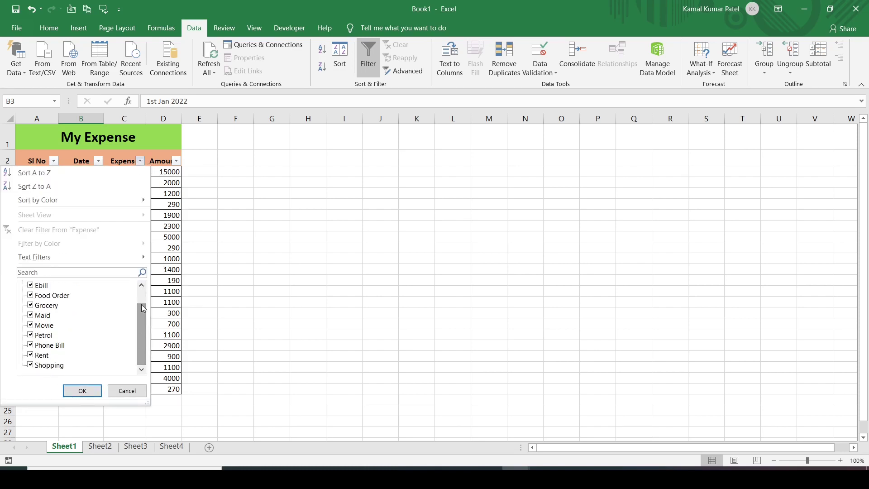
{"action": "scroll", "coordinate": [53, 307], "scroll_direction": "up", "scroll_amount": 1}
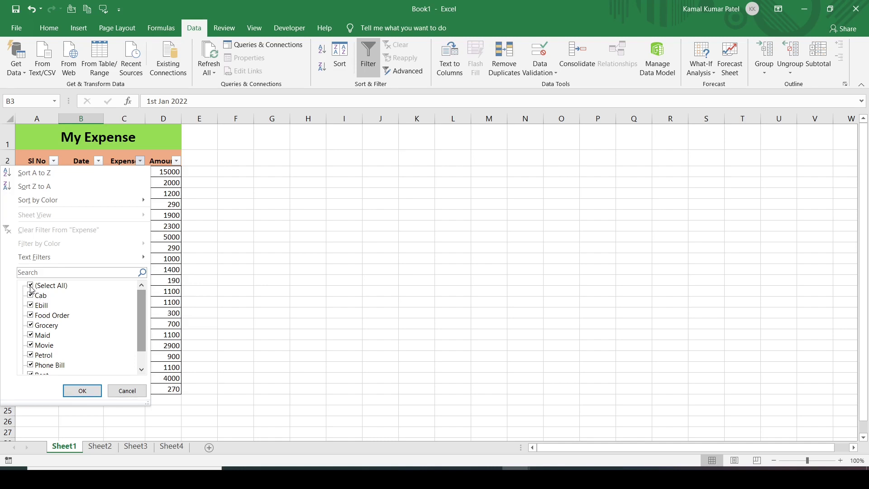
{"action": "left_click", "coordinate": [30, 286]}
{"action": "left_click", "coordinate": [30, 295]}
{"action": "left_click", "coordinate": [80, 392]}
Select the filtered Cab amounts to read their sum, record "Cab 780" in a new Notepad document, and return to Excel
{"action": "left_click", "coordinate": [160, 172]}
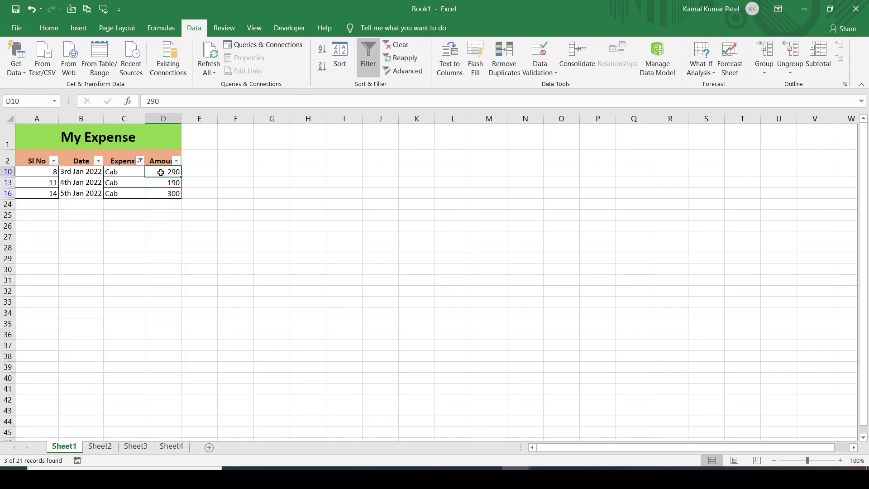
{"action": "left_click_drag", "start_coordinate": [161, 176], "coordinate": [156, 191]}
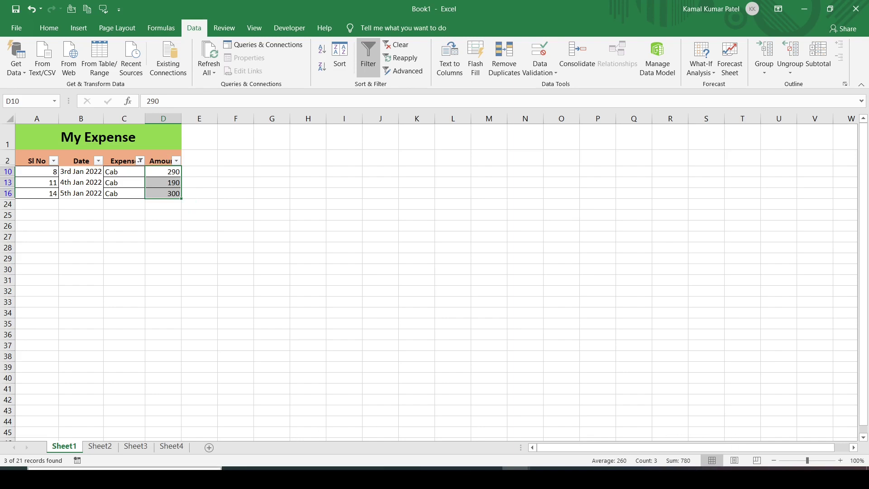
{"action": "key", "text": "super"}
{"action": "type", "text": "not"}
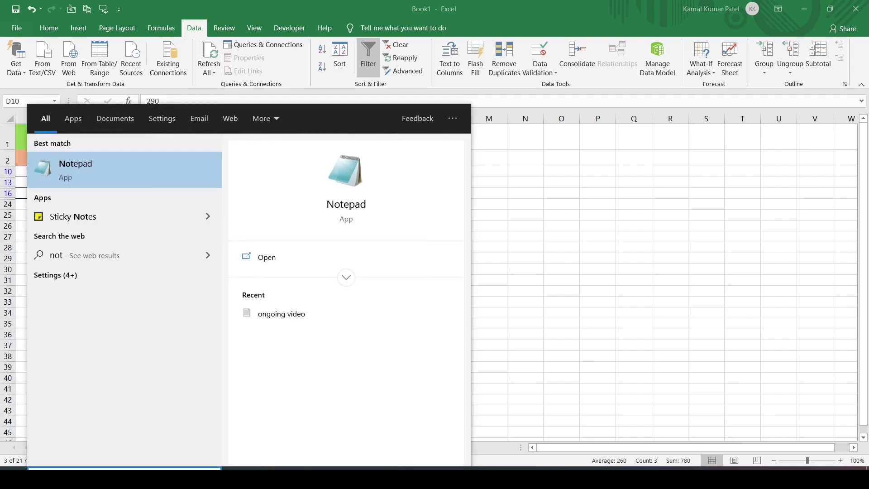
{"action": "key", "text": "Return"}
{"action": "type", "text": "C"}
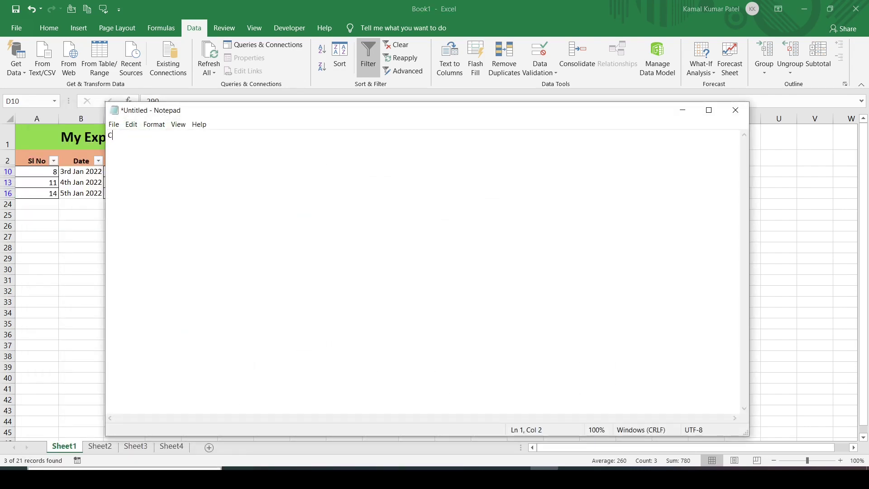
{"action": "type", "text": "ab 780"}
{"action": "left_click", "coordinate": [444, 461]}
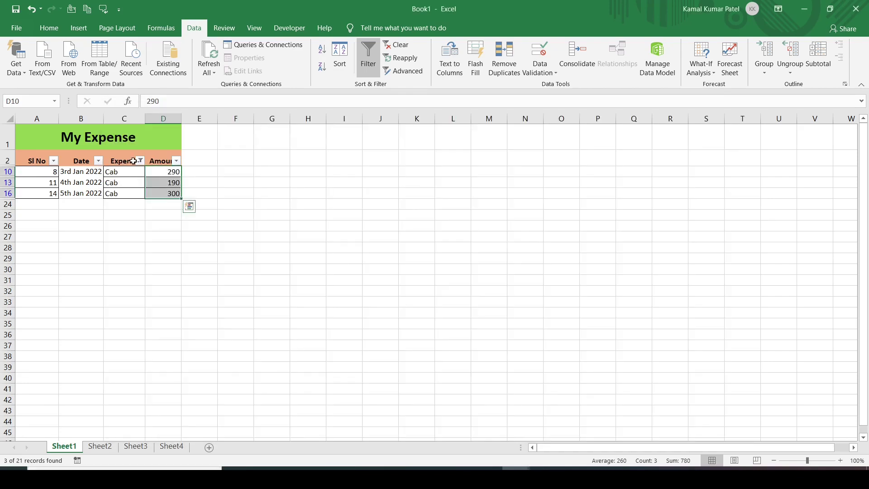
Change the Expense filter to show only Food Order entries
{"action": "left_click", "coordinate": [140, 161]}
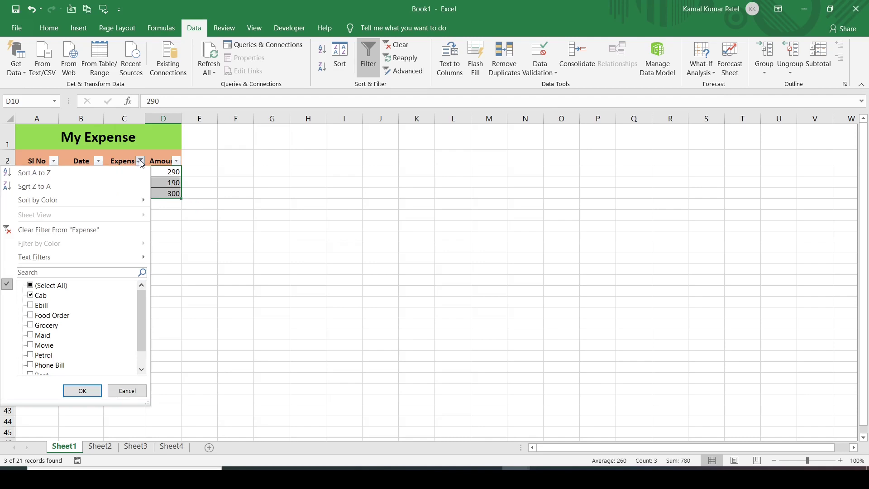
{"action": "left_click", "coordinate": [34, 296]}
{"action": "left_click", "coordinate": [30, 315]}
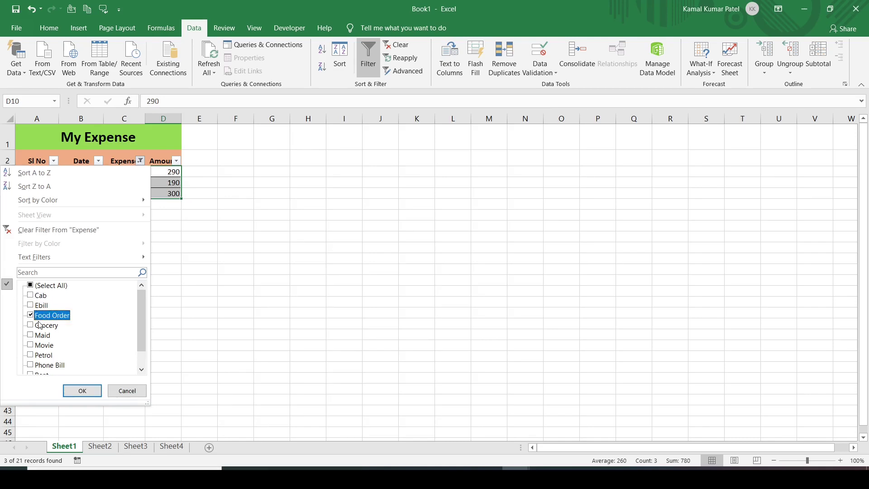
{"action": "left_click", "coordinate": [82, 390]}
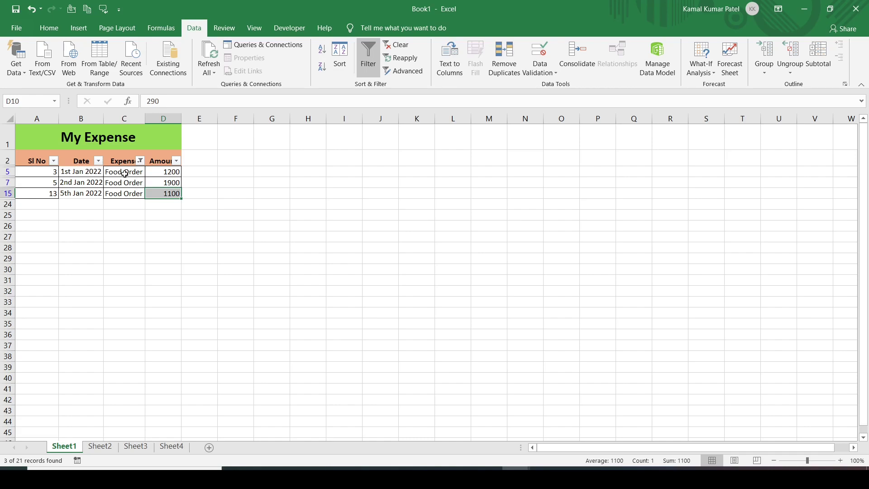
Select the Food Order amounts for their sum, record "Food Order 4200" on a new Notepad line using the copied name, and return to Excel
{"action": "left_click", "coordinate": [167, 172]}
{"action": "left_click_drag", "start_coordinate": [168, 171], "coordinate": [165, 191]}
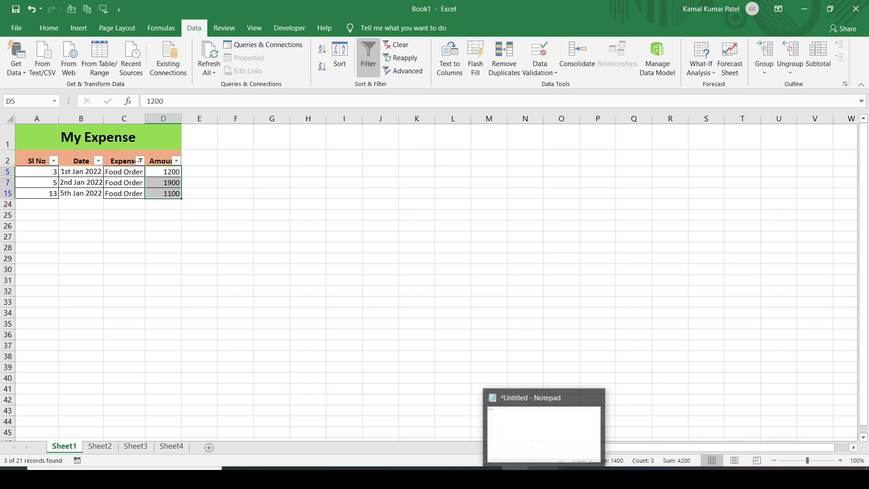
{"action": "left_click", "coordinate": [133, 182]}
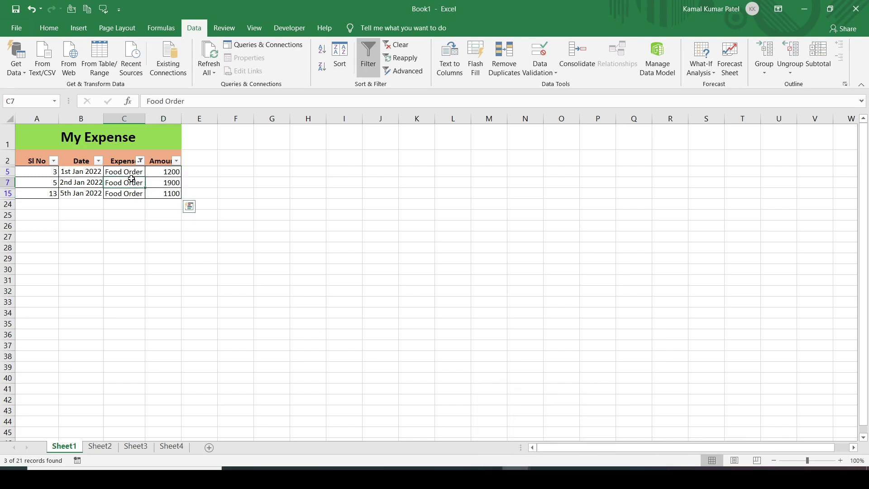
{"action": "key", "text": "ctrl+c"}
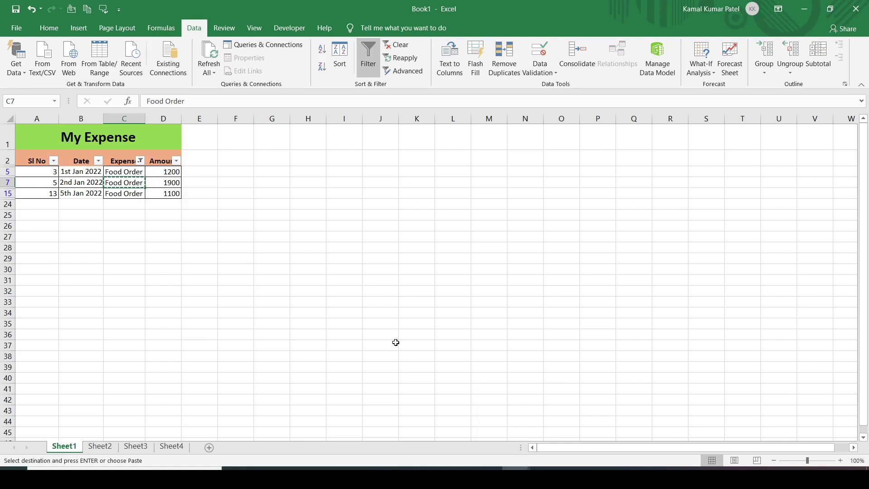
{"action": "key", "text": "alt+Tab"}
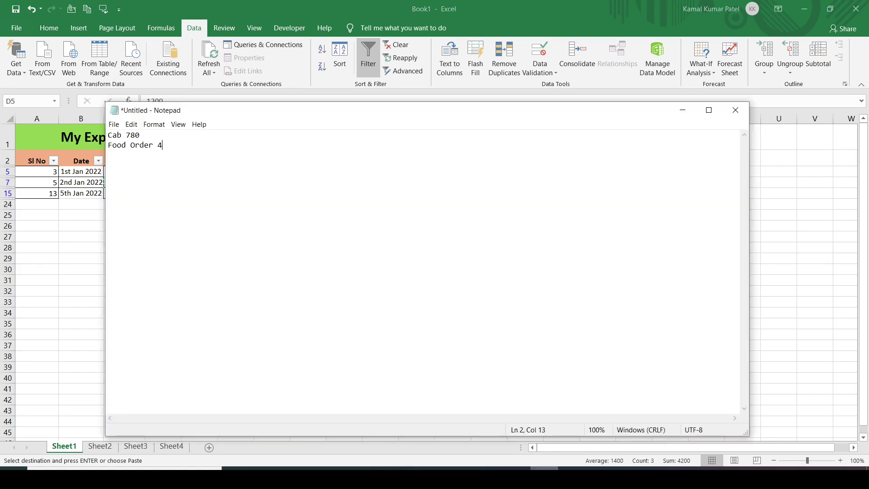
{"action": "type", "text": "200"}
{"action": "key", "text": "Return"}
{"action": "key", "text": "alt+Tab"}
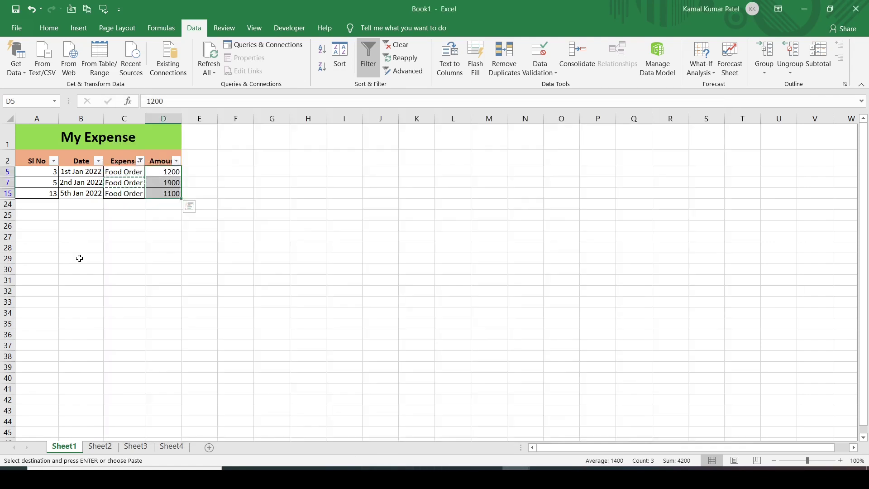
Change the Expense filter to show only Movie entries
{"action": "left_click", "coordinate": [140, 161]}
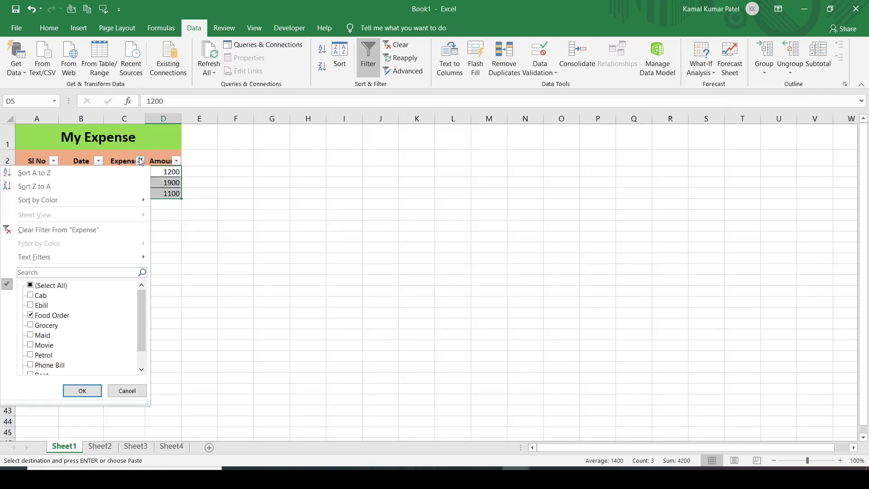
{"action": "left_click", "coordinate": [32, 316]}
{"action": "left_click", "coordinate": [31, 316]}
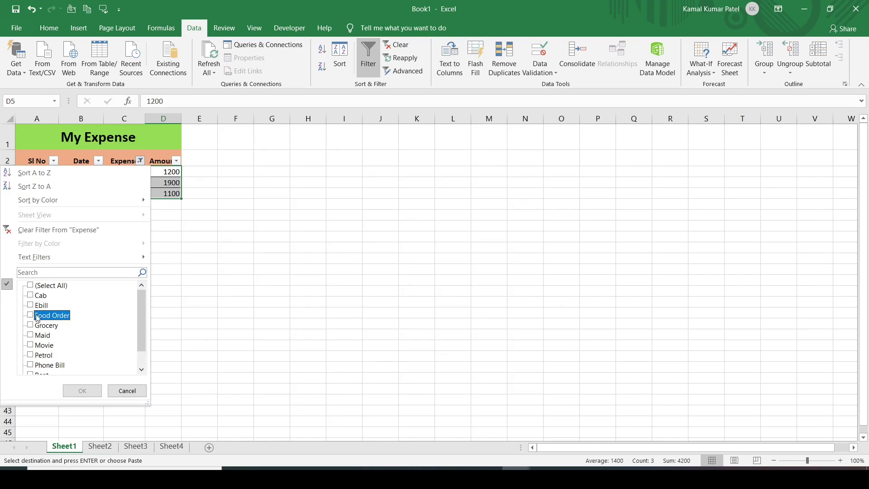
{"action": "left_click", "coordinate": [31, 345]}
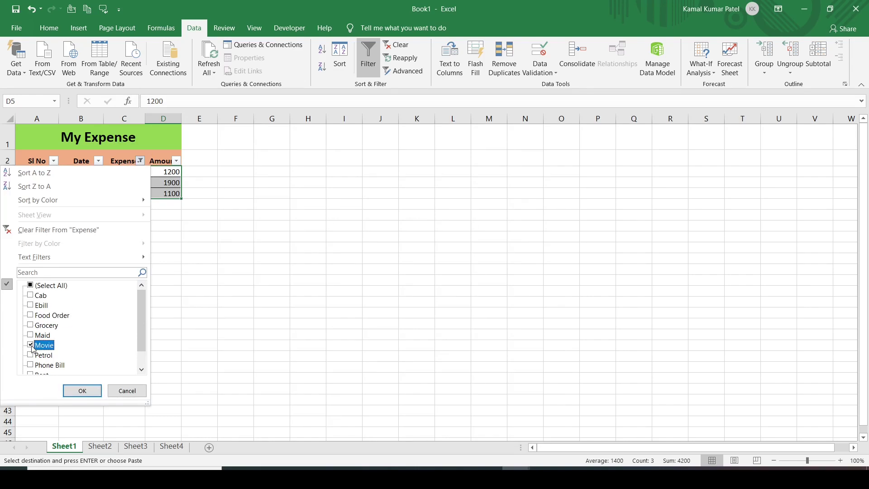
{"action": "left_click", "coordinate": [76, 393]}
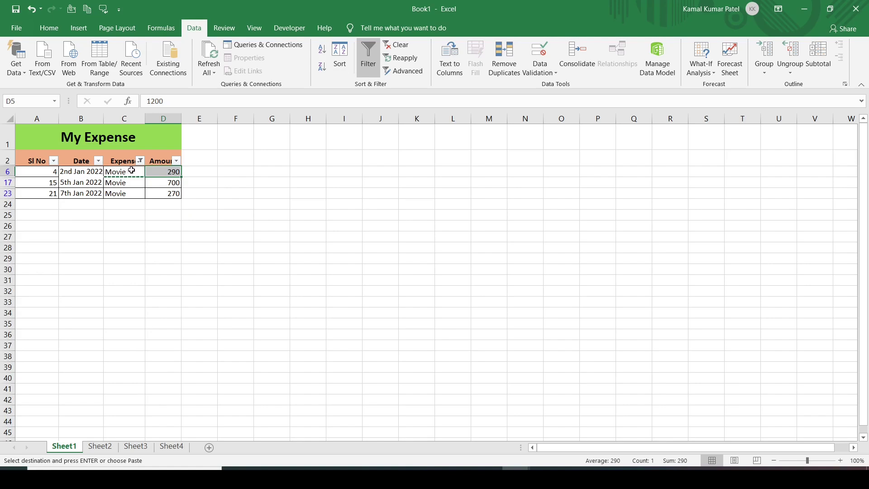
Select the filtered Movie amounts for their sum, record "Movie 1260" on a new Notepad line using the copied name, and return to Excel
{"action": "left_click", "coordinate": [162, 171]}
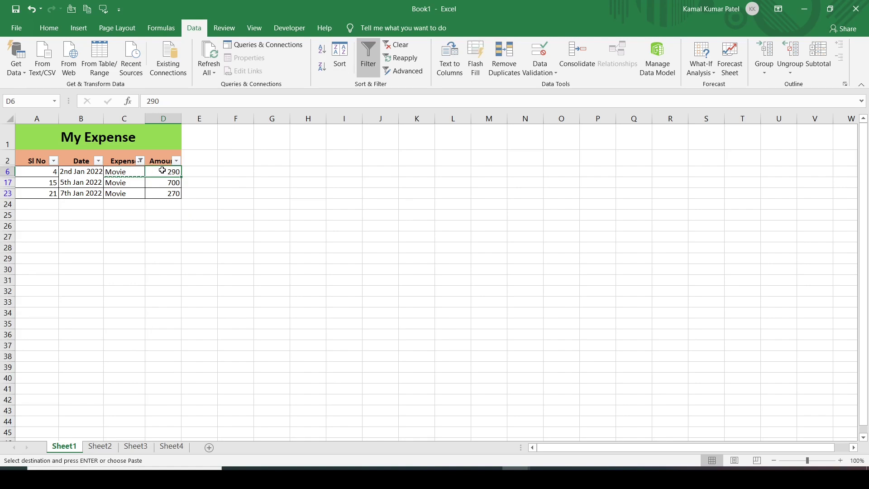
{"action": "left_click_drag", "start_coordinate": [167, 173], "coordinate": [165, 193]}
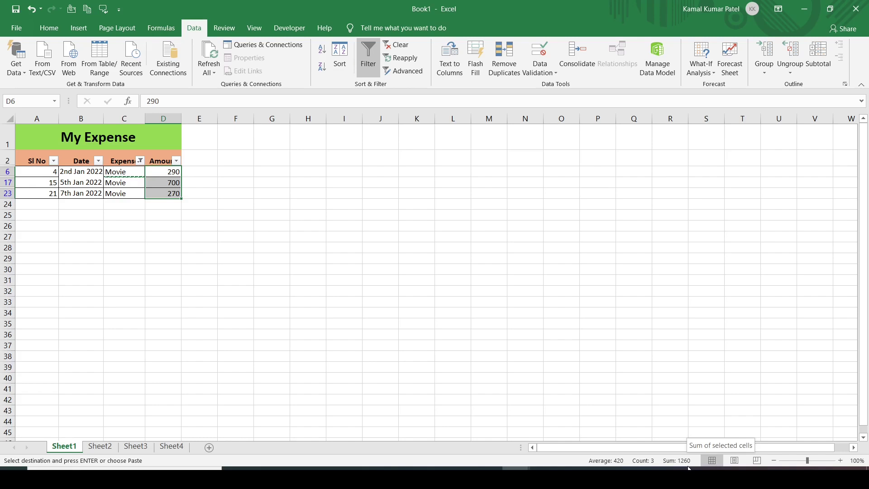
{"action": "left_click", "coordinate": [135, 172]}
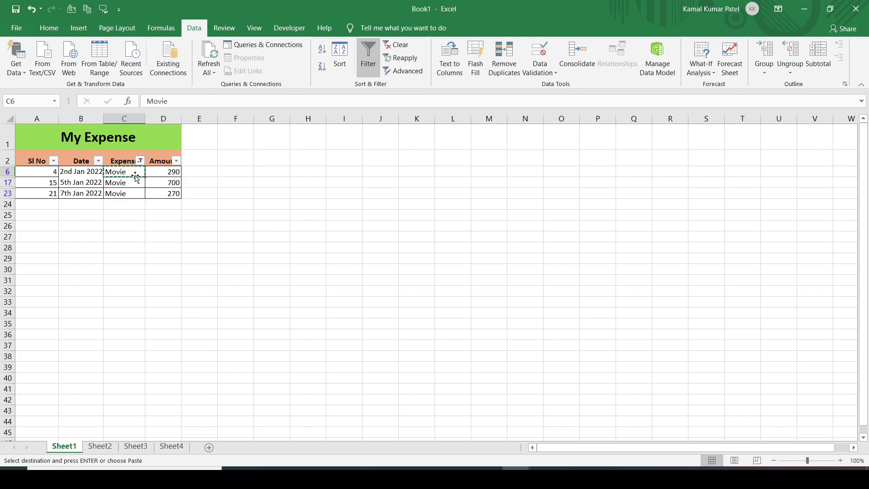
{"action": "key", "text": "alt+Tab"}
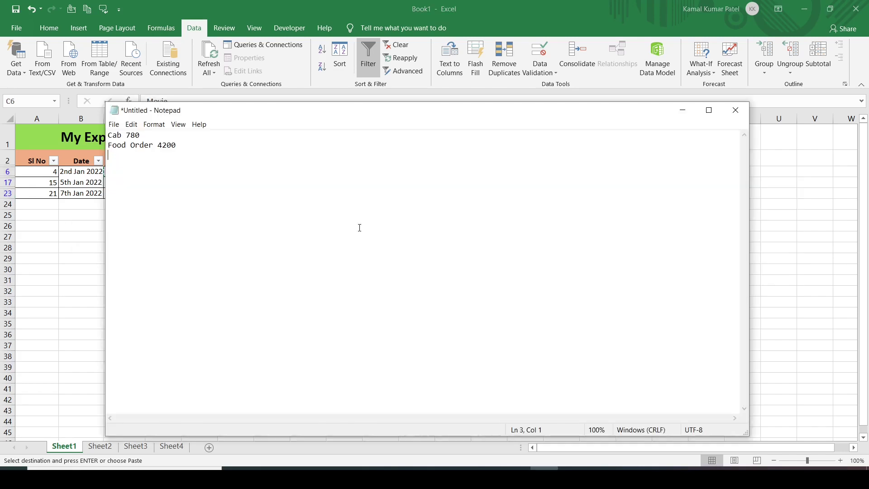
{"action": "key", "text": "ctrl+v"}
{"action": "type", "text": "1260"}
{"action": "left_click", "coordinate": [81, 182]}
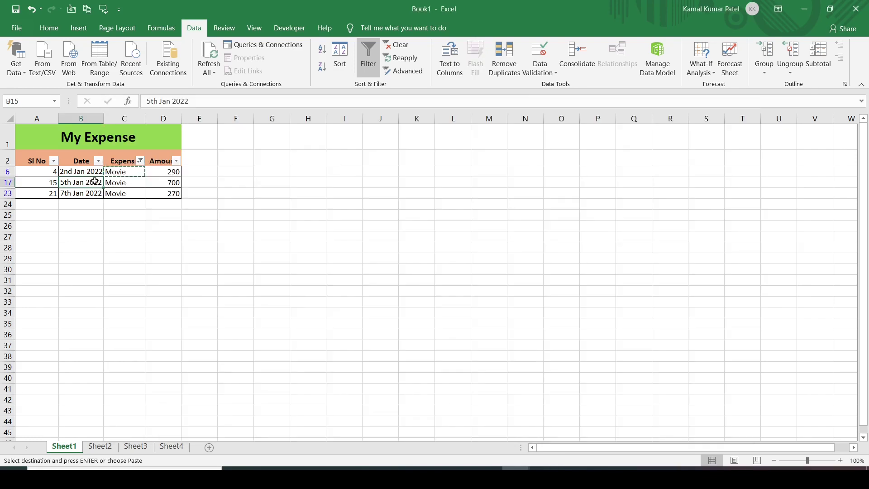
Turn off the table's filter, select all amounts in D3:D23 for their sum, record "Total 44040" in Notepad, and return to Excel
{"action": "left_click", "coordinate": [371, 57]}
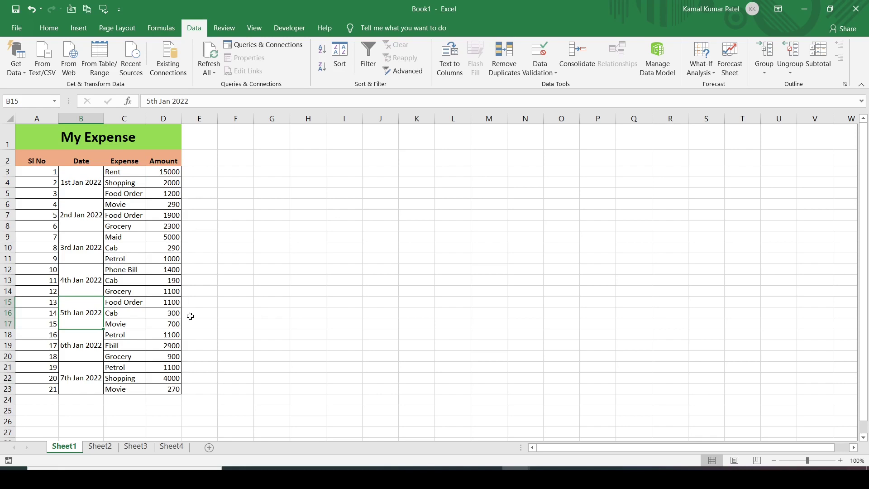
{"action": "left_click", "coordinate": [168, 173]}
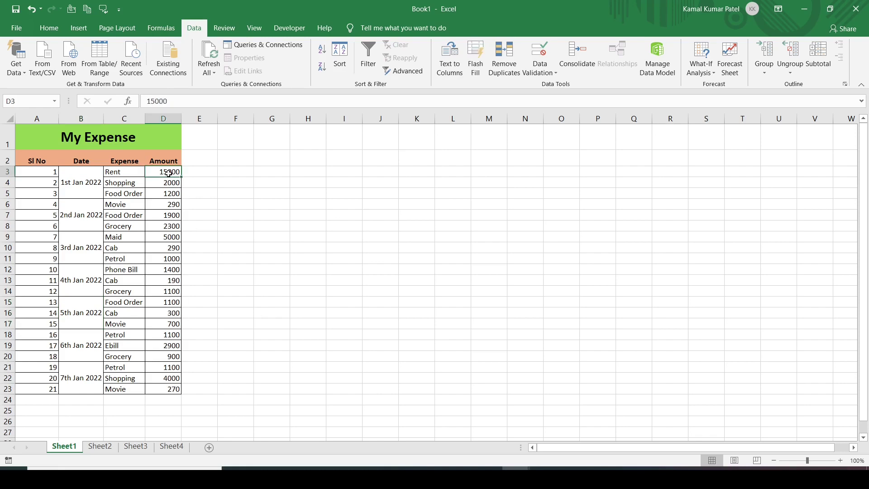
{"action": "left_click_drag", "start_coordinate": [169, 174], "coordinate": [166, 389]}
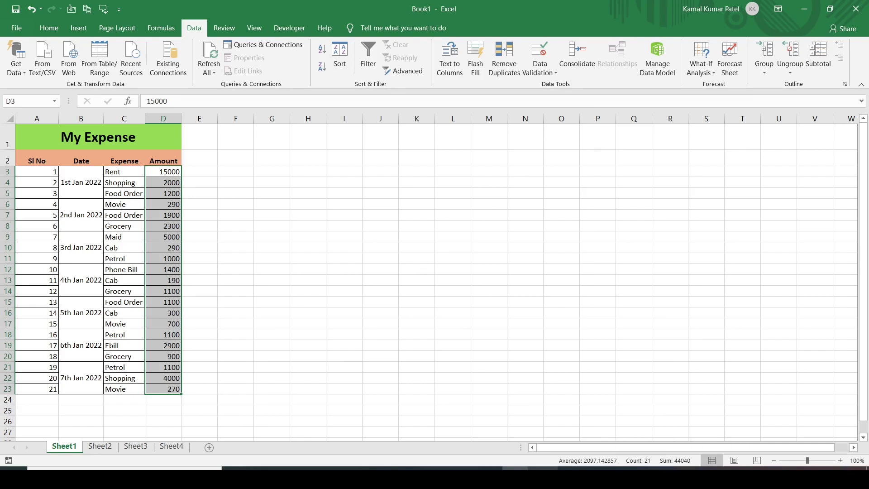
{"action": "left_click", "coordinate": [544, 477]}
{"action": "type", "text": "Total 44040"}
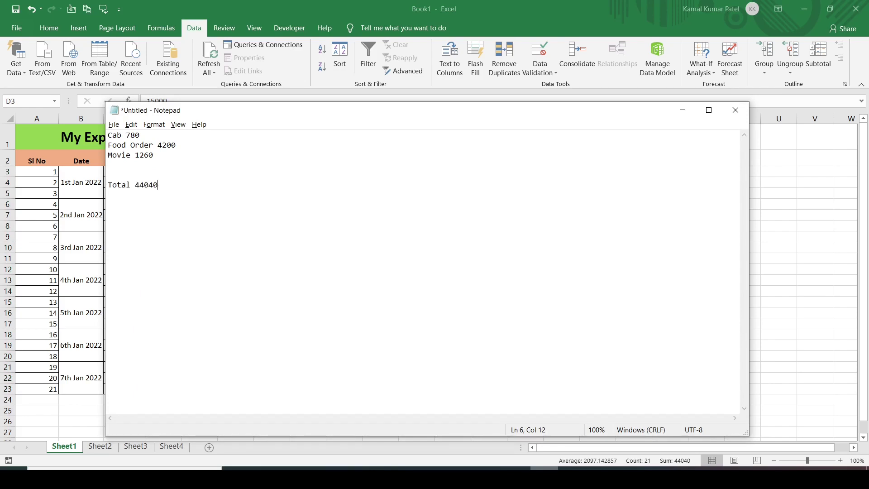
{"action": "key", "text": "alt+Tab"}
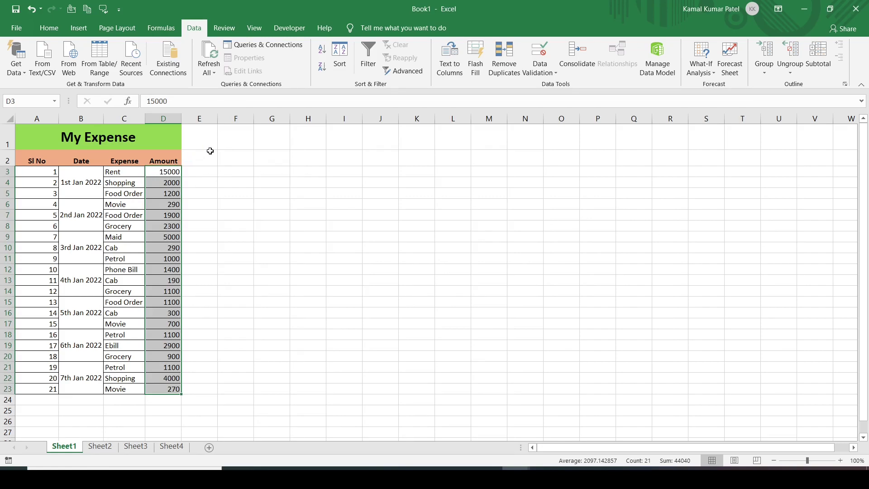
Enter the summary headers "Total" in cell F1 and "Cab" in cell G1
{"action": "left_click", "coordinate": [230, 142]}
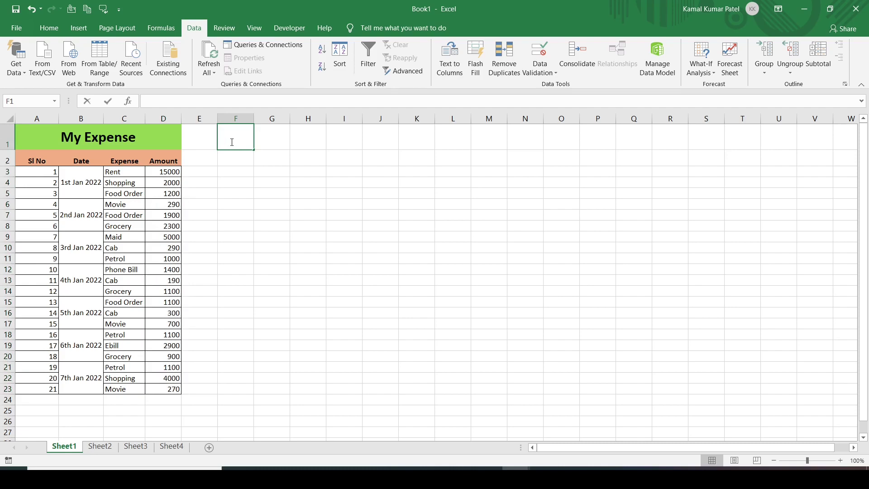
{"action": "type", "text": "Total"}
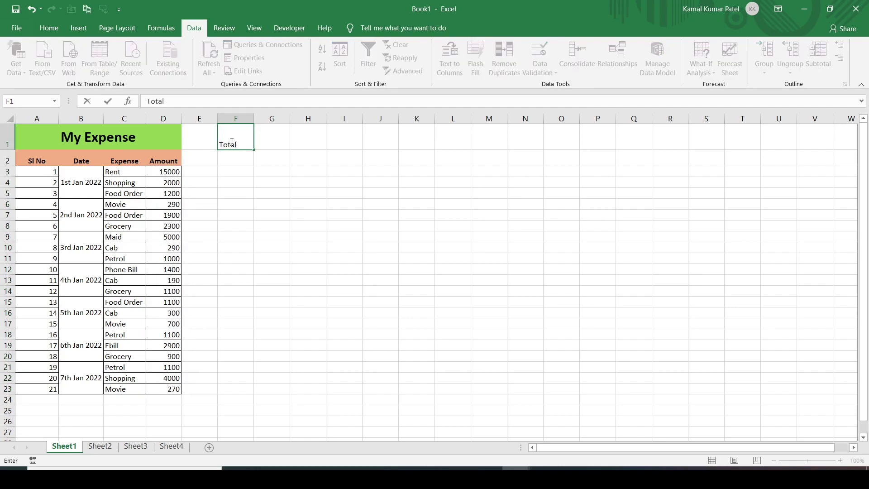
{"action": "key", "text": "Return"}
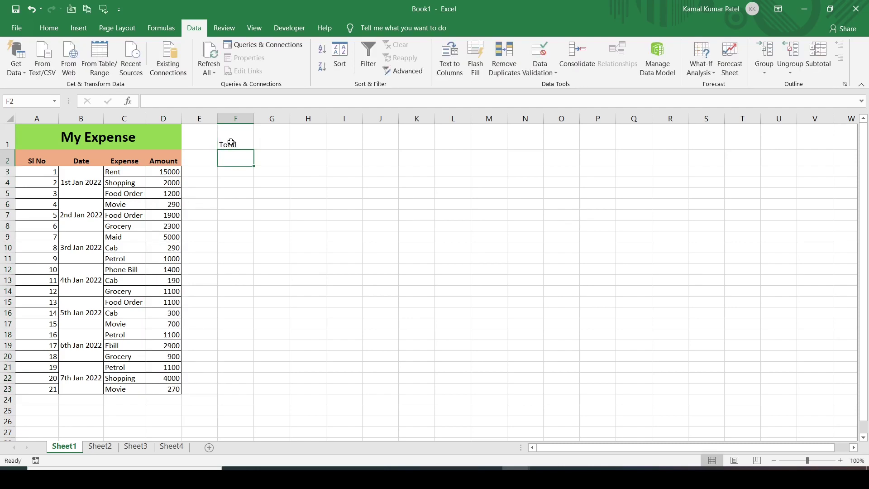
{"action": "left_click", "coordinate": [268, 138]}
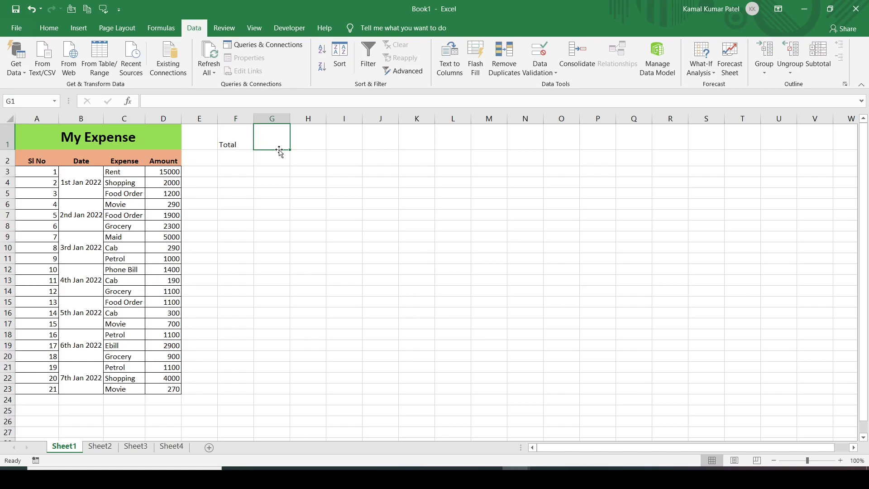
{"action": "type", "text": "Cab"}
Make the Total and Cab headers in F1:G1 bold and give them a light blue fill
{"action": "left_click", "coordinate": [234, 139]}
{"action": "left_click_drag", "start_coordinate": [234, 139], "coordinate": [274, 144]}
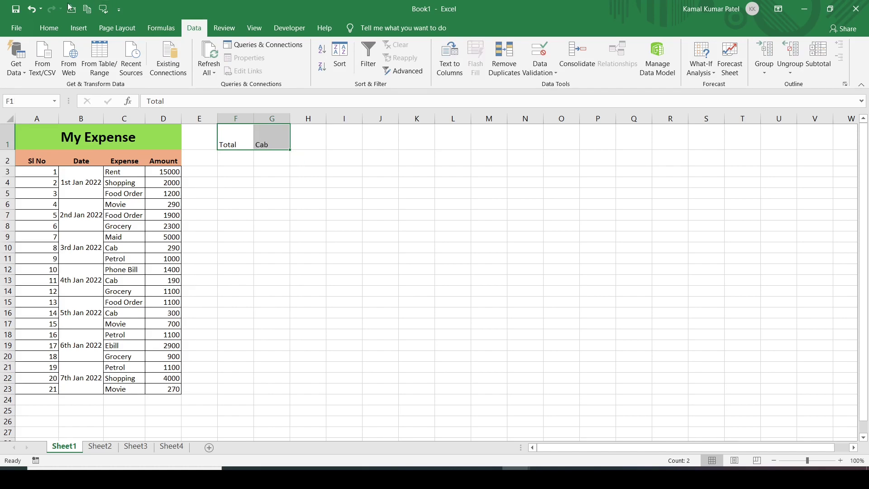
{"action": "left_click", "coordinate": [49, 29]}
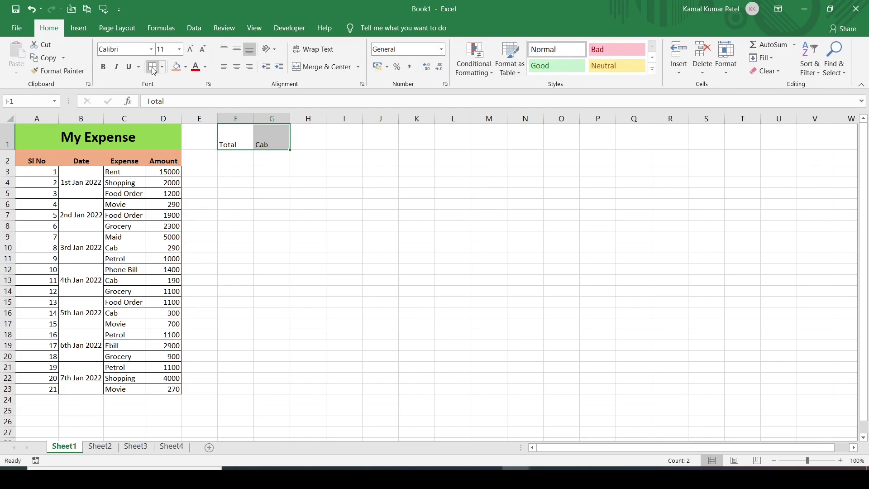
{"action": "left_click", "coordinate": [106, 68]}
{"action": "left_click", "coordinate": [185, 67]}
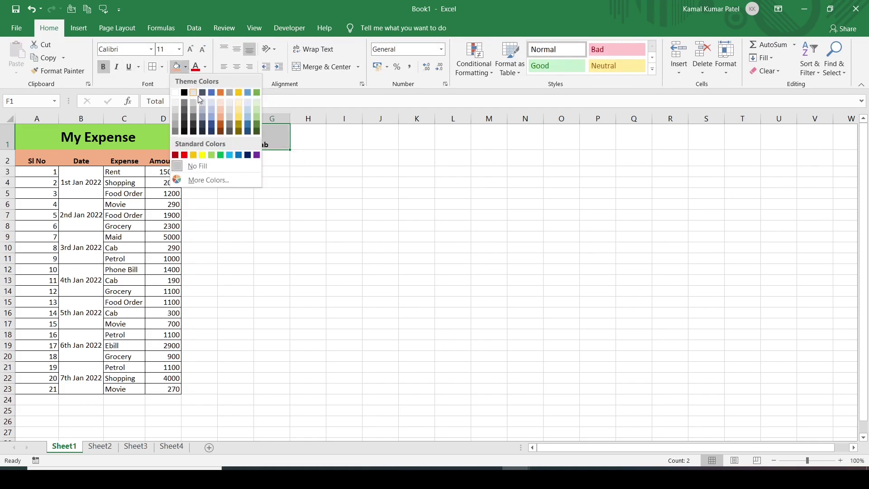
{"action": "left_click", "coordinate": [249, 116]}
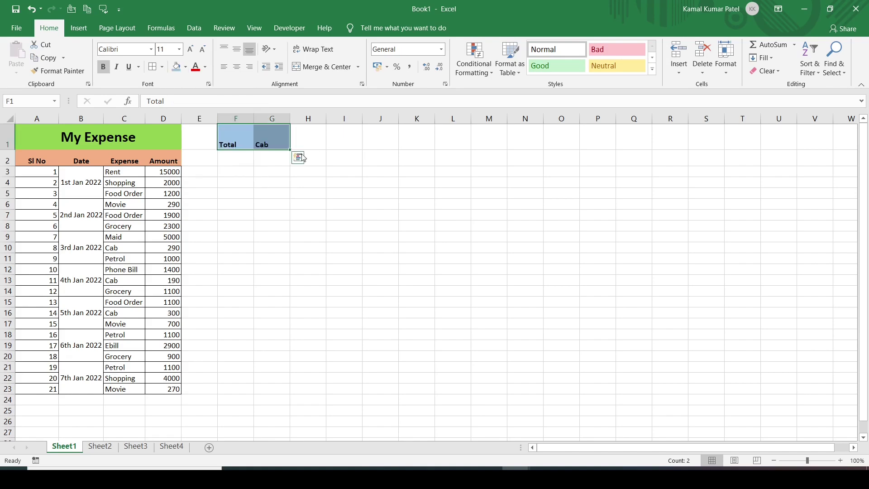
{"action": "left_click", "coordinate": [236, 143]}
Start a formula with the SUM function in cell F2 under the Total header
{"action": "left_click", "coordinate": [232, 158]}
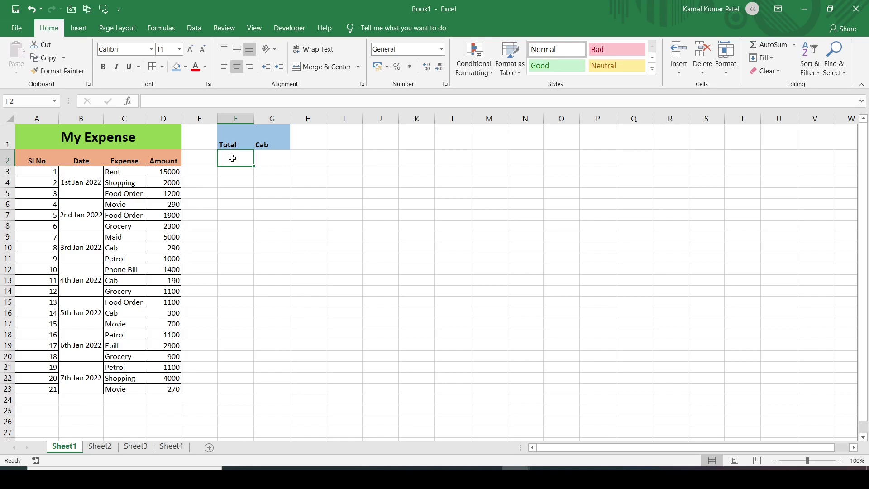
{"action": "type", "text": "="}
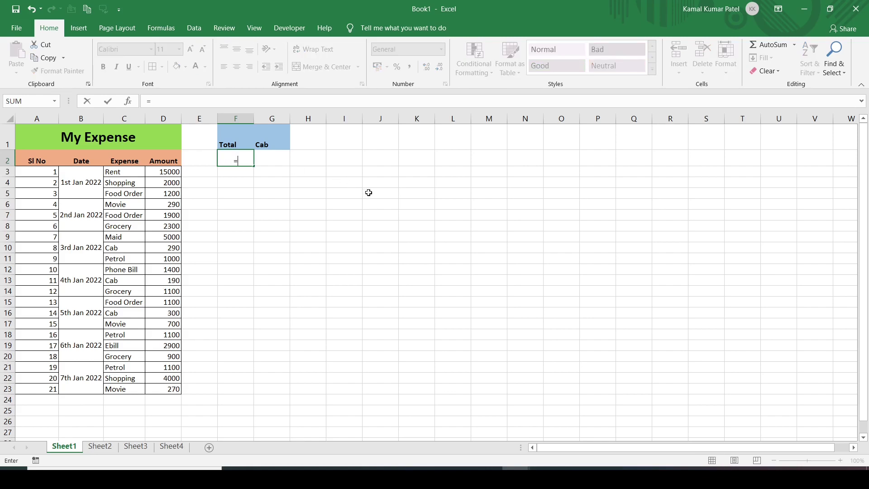
{"action": "type", "text": "sum"}
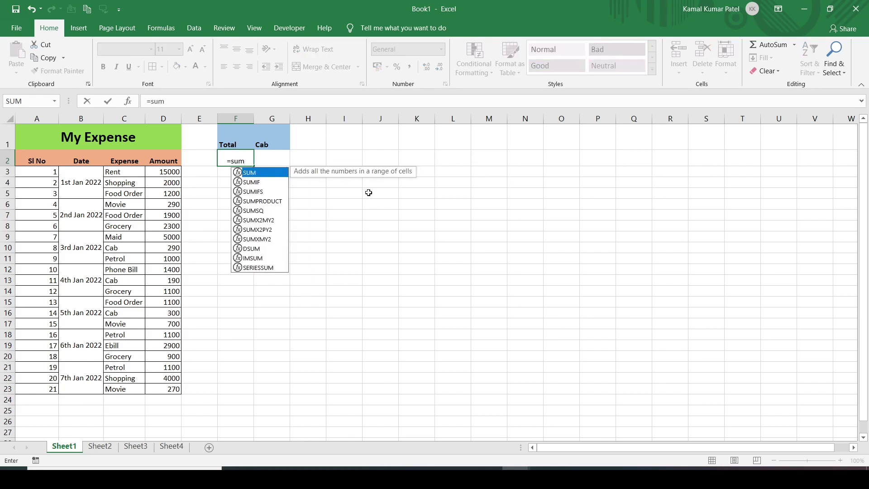
{"action": "double_click", "coordinate": [258, 175]}
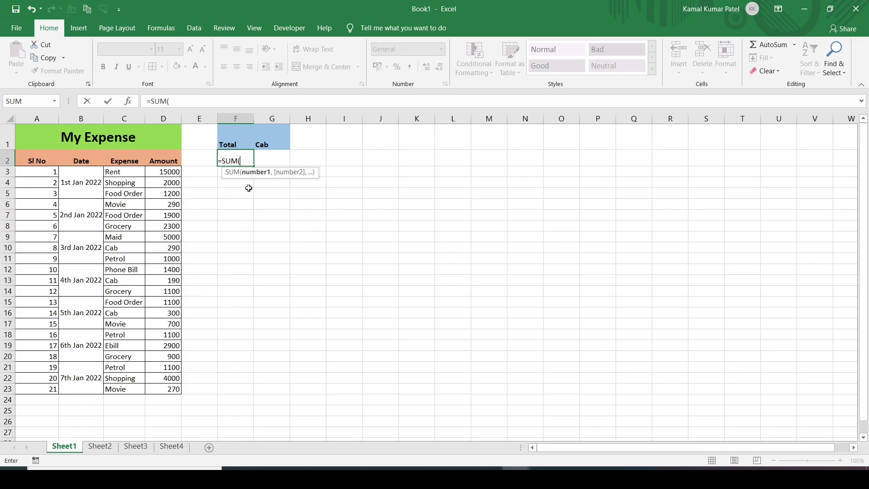
{"action": "left_click", "coordinate": [162, 172]}
{"action": "type", "text": ","}
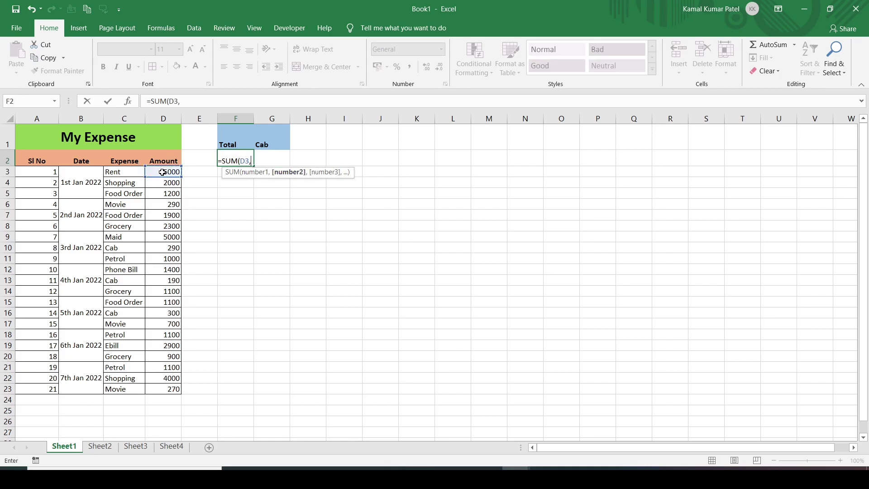
{"action": "left_click", "coordinate": [159, 182]}
{"action": "type", "text": ","}
{"action": "left_click", "coordinate": [160, 194]}
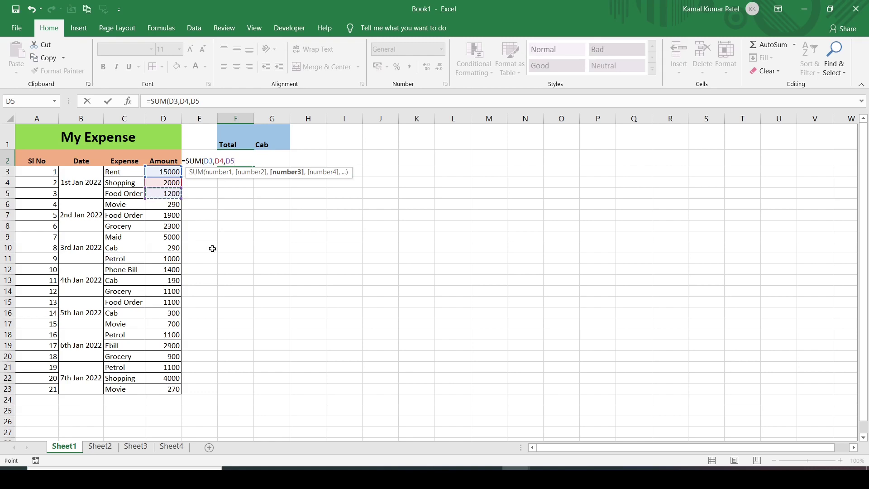
{"action": "key", "text": "BackSpace"}
{"action": "key", "text": "BackSpace"}
{"action": "key", "text": "BackSpace"}
{"action": "key", "text": "BackSpace"}
{"action": "key", "text": "BackSpace"}
{"action": "key", "text": "BackSpace"}
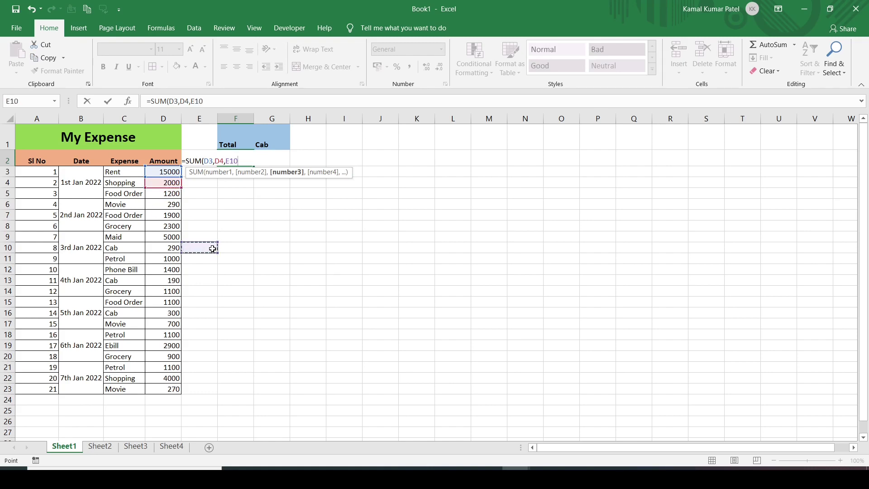
{"action": "key", "text": "BackSpace"}
{"action": "key", "text": "BackSpace"}
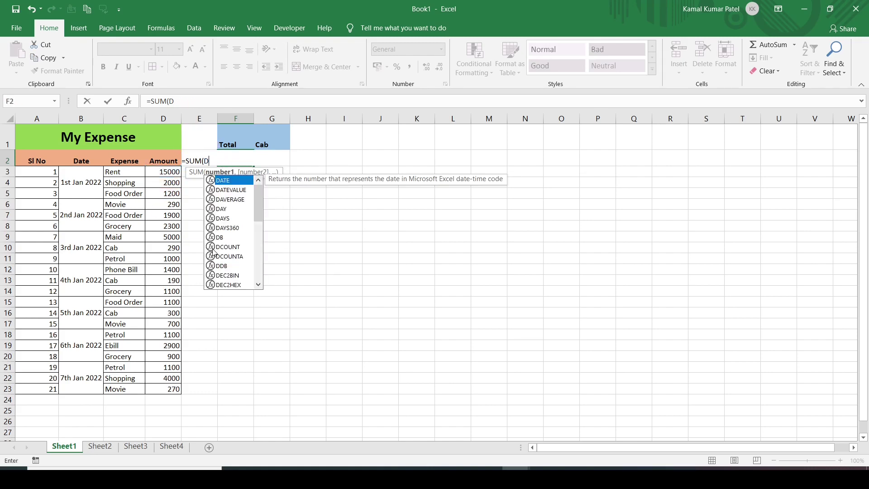
Complete the SUM formula in F2 with the amounts range D3:D23 and compare its result with the total noted in Notepad
{"action": "left_click", "coordinate": [169, 171]}
{"action": "left_click_drag", "start_coordinate": [168, 171], "coordinate": [161, 387]}
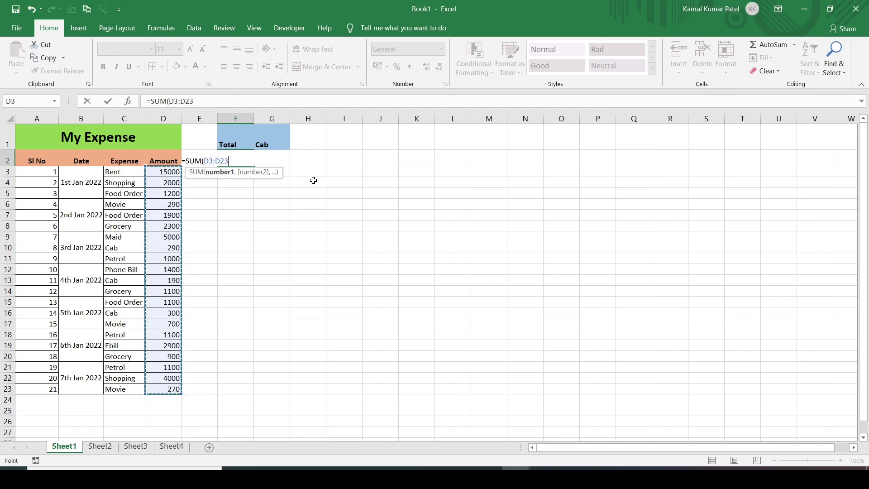
{"action": "type", "text": ")"}
{"action": "key", "text": "Return"}
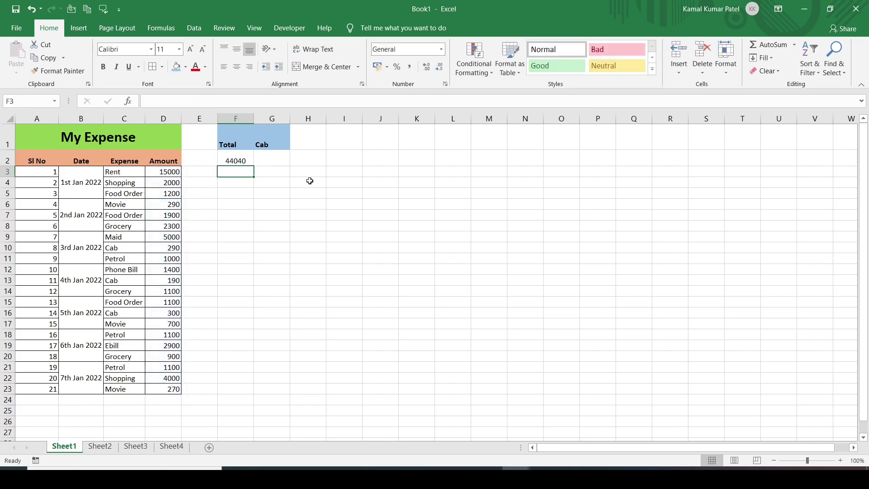
{"action": "key", "text": "alt+Tab"}
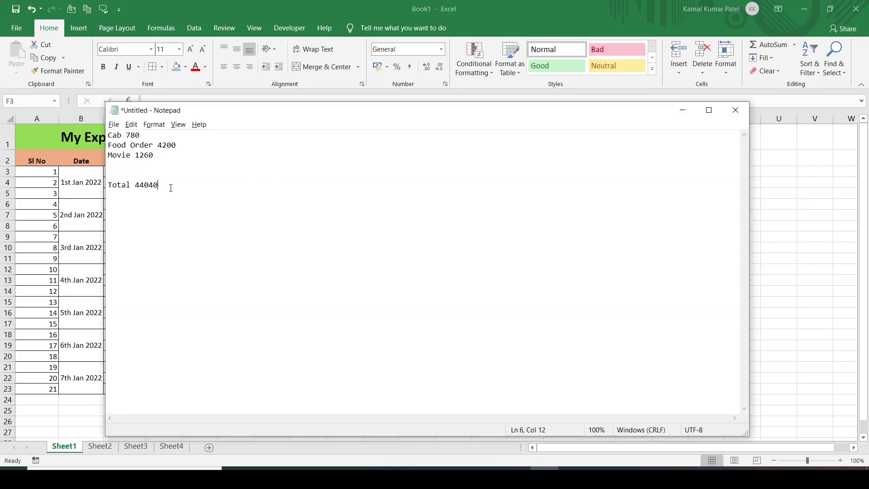
{"action": "key", "text": "alt+Tab"}
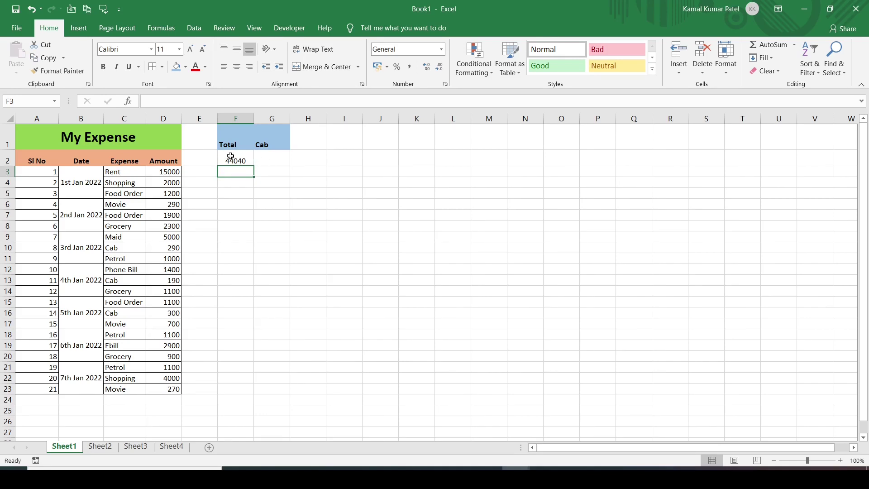
Start a SUMIF formula in cell G2 under the Cab header, using the expense names C3:C23 as the criteria range
{"action": "left_click", "coordinate": [276, 156]}
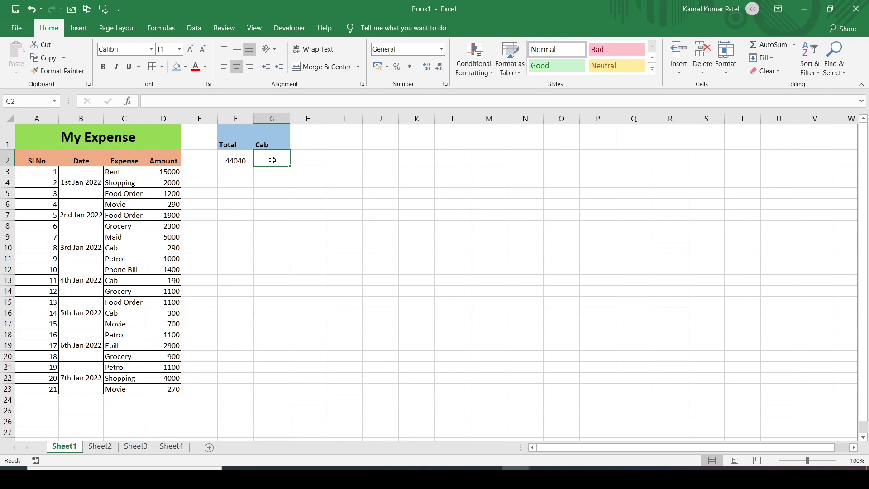
{"action": "type", "text": "="}
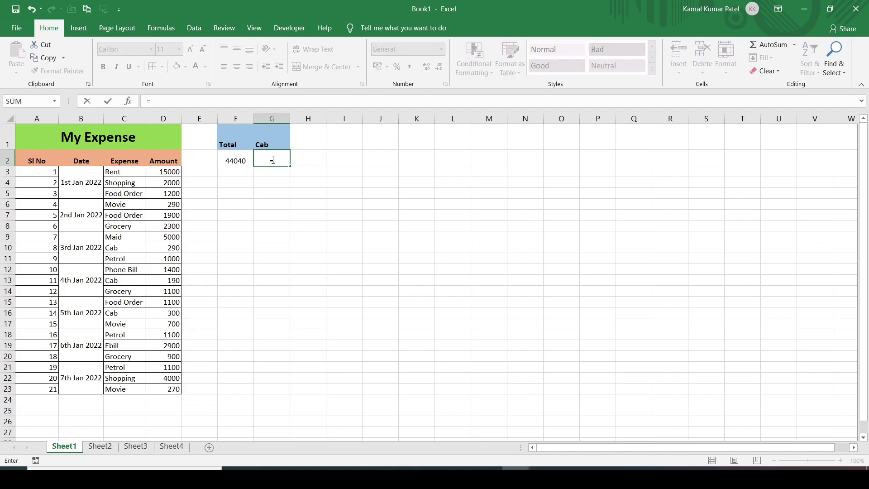
{"action": "type", "text": "sumif"}
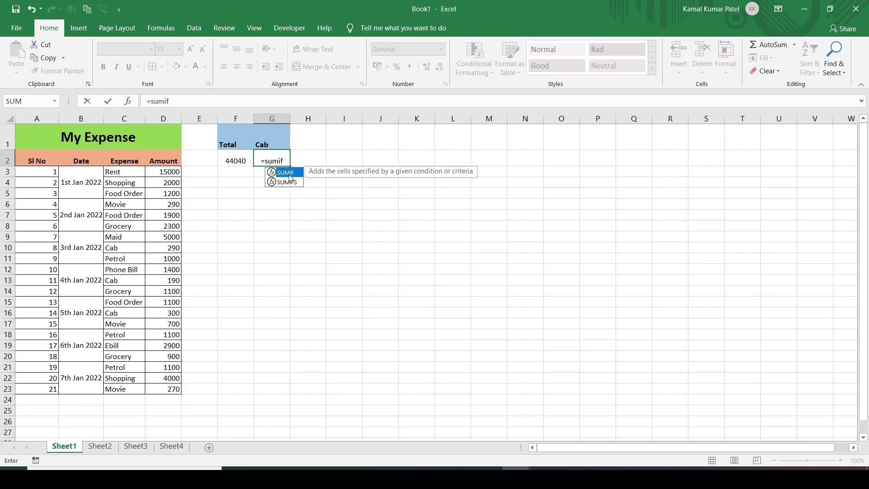
{"action": "double_click", "coordinate": [288, 174]}
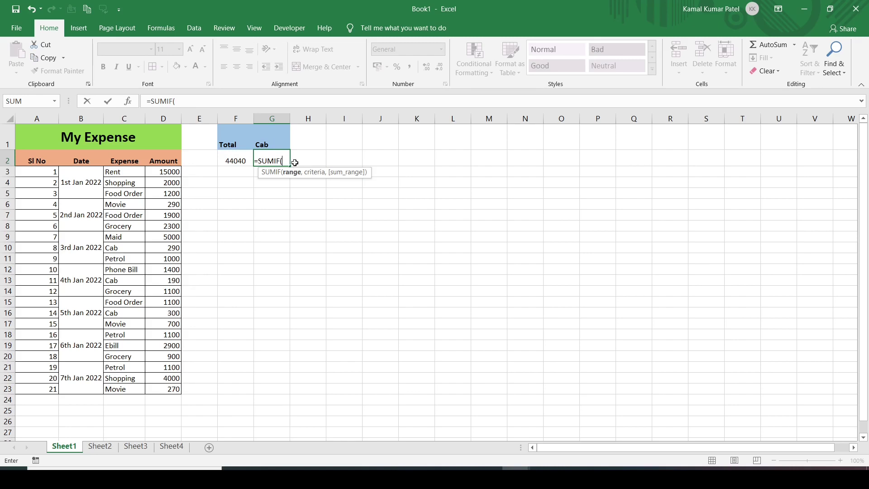
{"action": "left_click", "coordinate": [122, 172]}
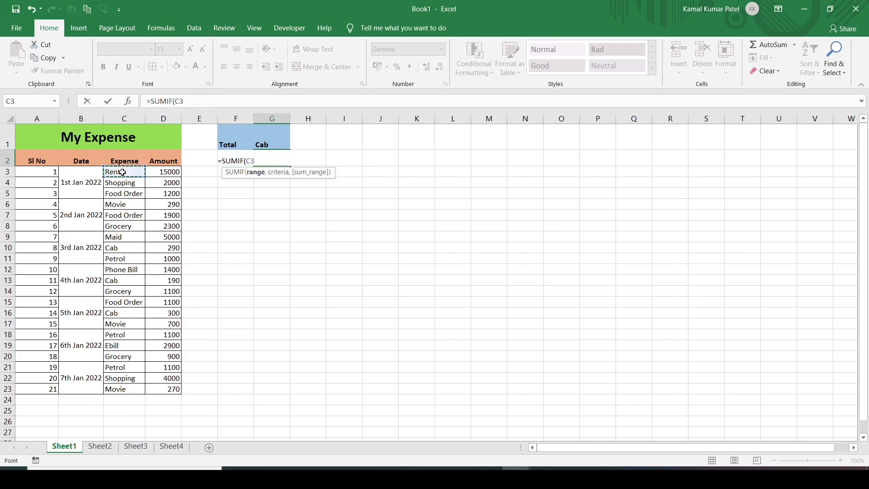
{"action": "left_click_drag", "start_coordinate": [122, 172], "coordinate": [127, 386]}
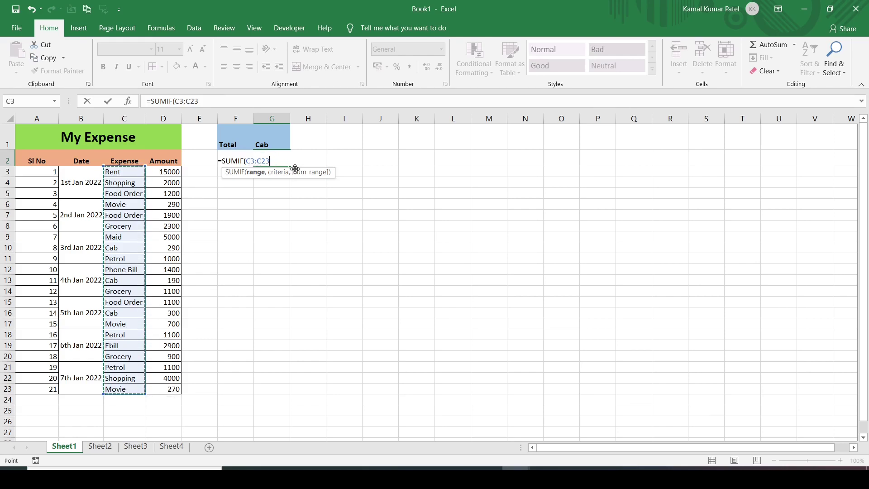
Complete the SUMIF formula with criteria "Cab" and sum range D3:D23, and compare its result with the Cab total noted in Notepad
{"action": "type", "text": ","}
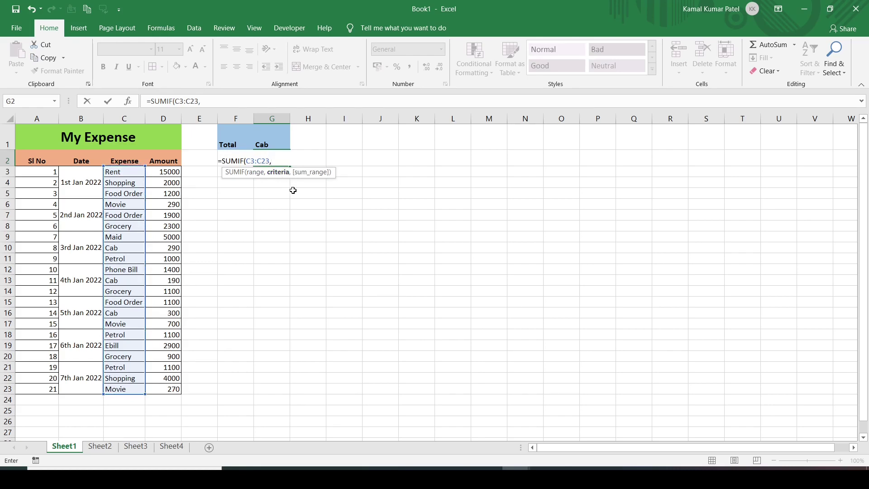
{"action": "type", "text": "\"Cab\","}
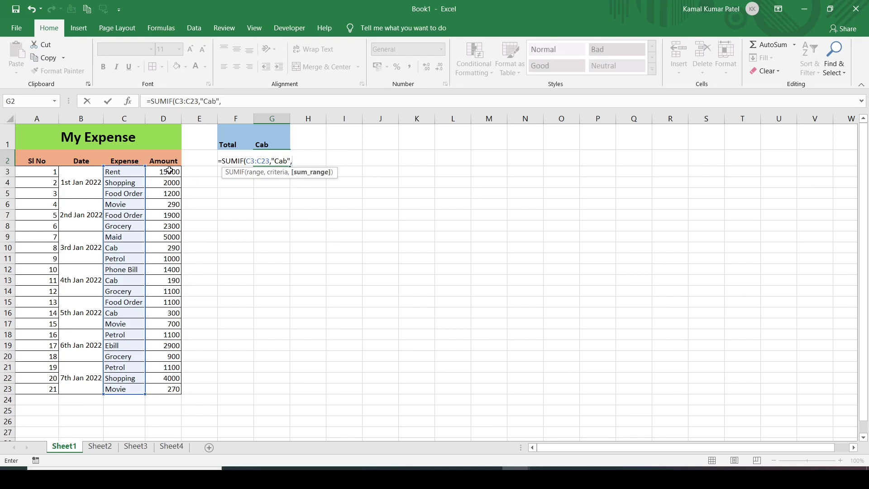
{"action": "left_click_drag", "start_coordinate": [169, 171], "coordinate": [167, 389]}
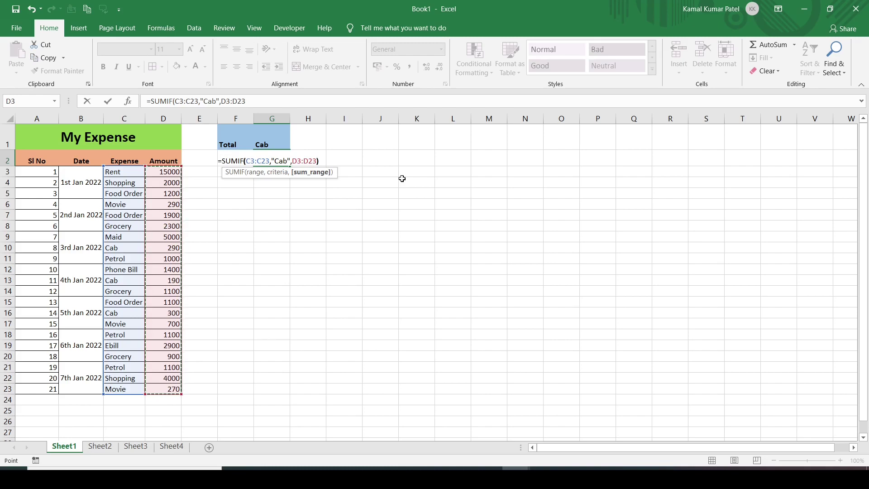
{"action": "type", "text": ")"}
{"action": "key", "text": "Return"}
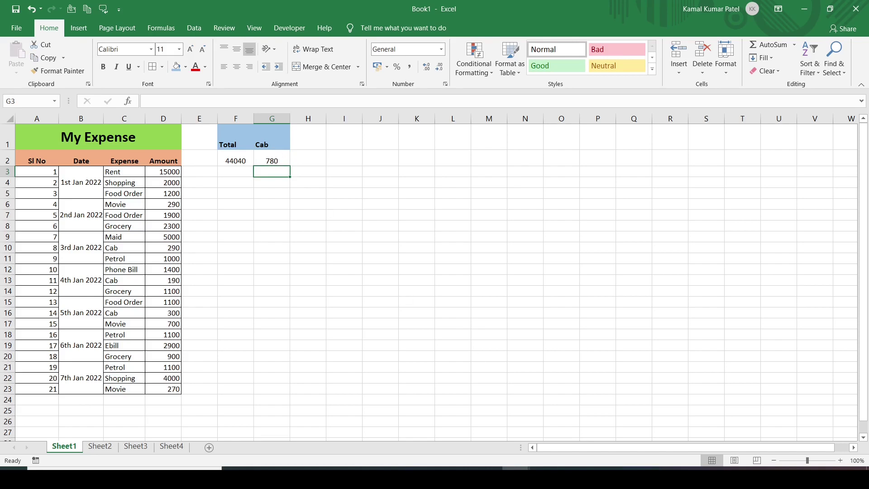
{"action": "left_click", "coordinate": [544, 468]}
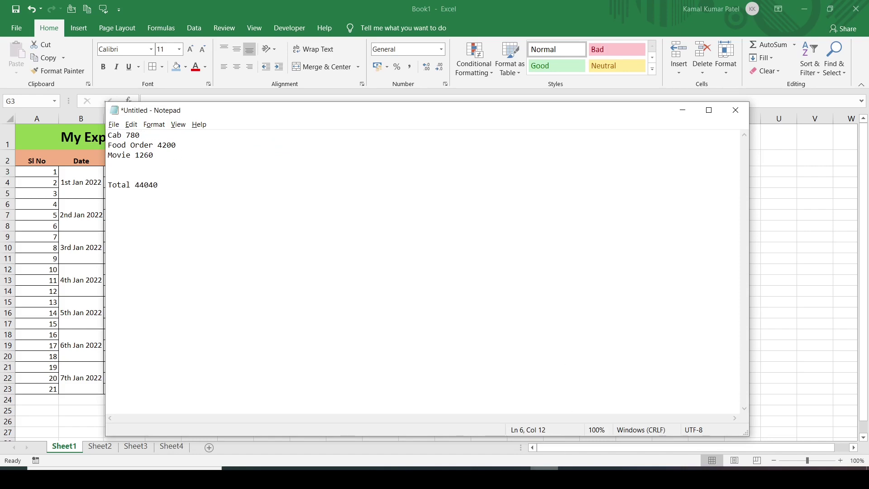
{"action": "key", "text": "alt+Tab"}
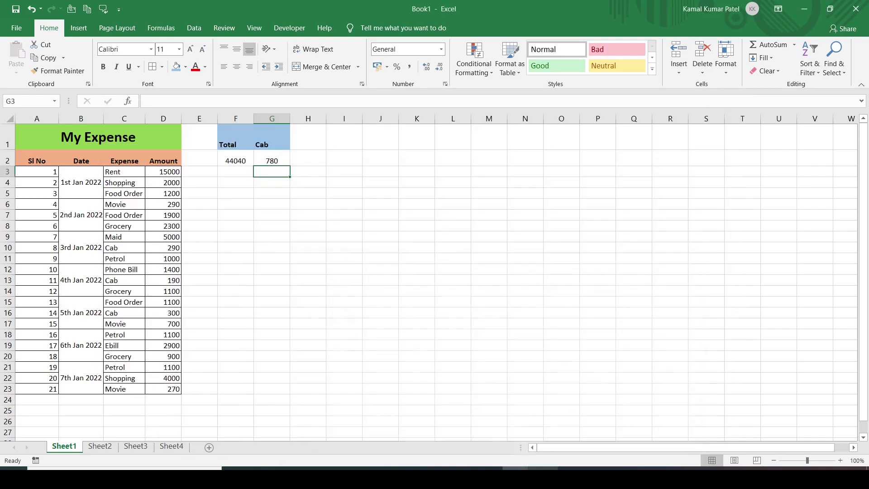
Replace the literal "Cab" criteria in G2's SUMIF formula with a reference to header cell G1
{"action": "left_click", "coordinate": [272, 160]}
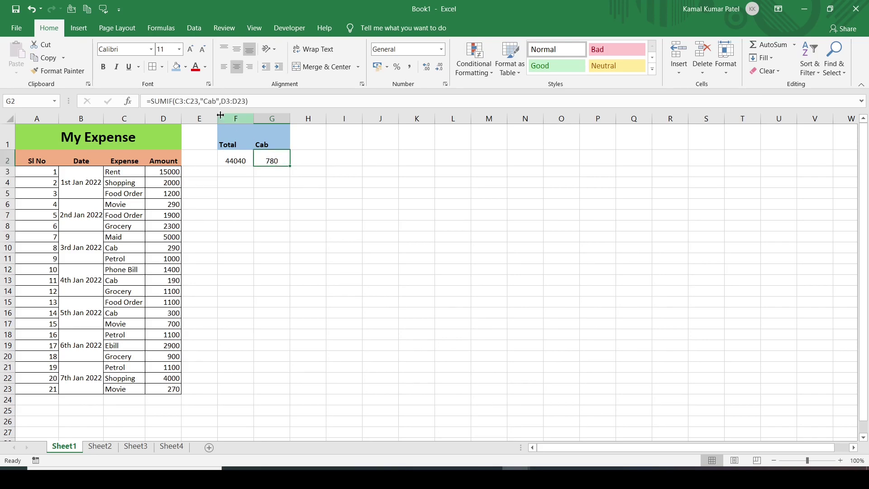
{"action": "double_click", "coordinate": [274, 160]}
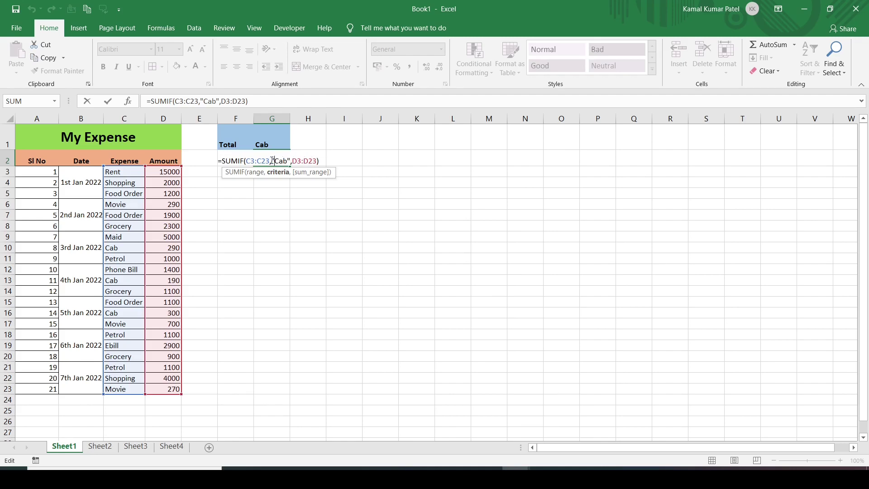
{"action": "left_click_drag", "start_coordinate": [284, 156], "coordinate": [290, 159]}
{"action": "left_click", "coordinate": [290, 160]}
{"action": "key", "text": "BackSpace"}
{"action": "key", "text": "BackSpace"}
{"action": "key", "text": "BackSpace"}
{"action": "key", "text": "BackSpace"}
{"action": "key", "text": "BackSpace"}
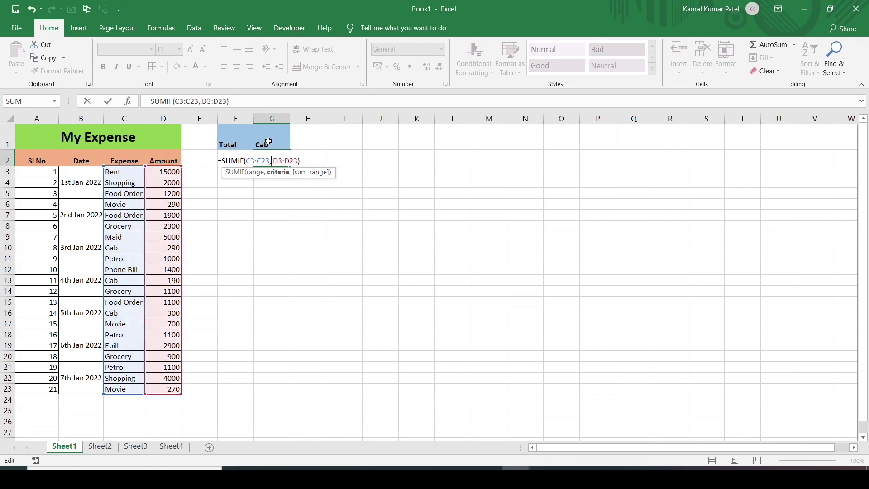
{"action": "left_click", "coordinate": [268, 139]}
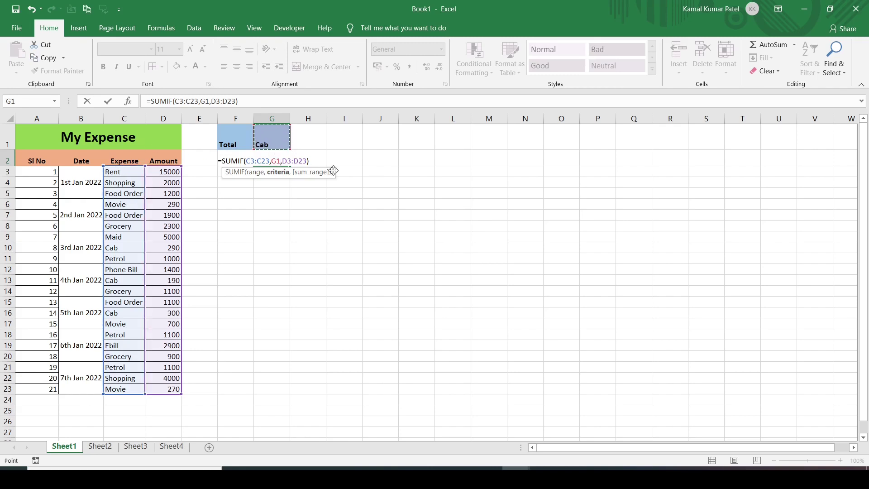
{"action": "key", "text": "Return"}
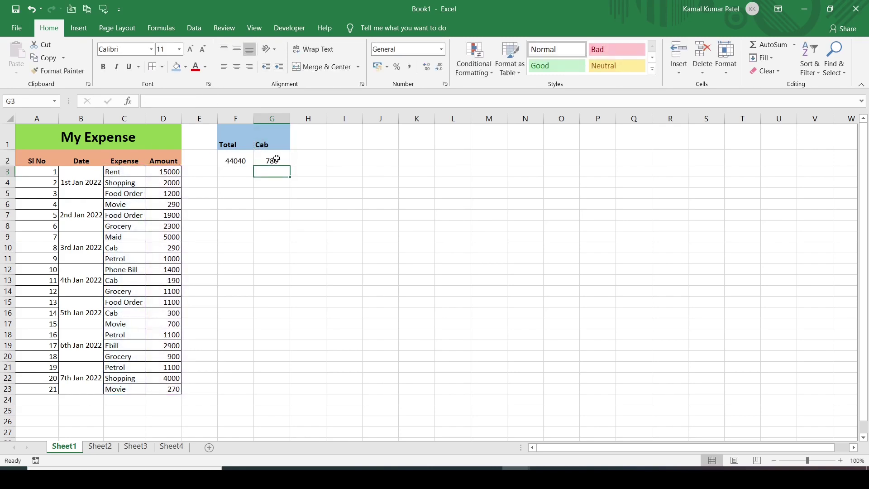
Review the arguments of the SUMIF formula in cell G2
{"action": "left_click", "coordinate": [273, 159]}
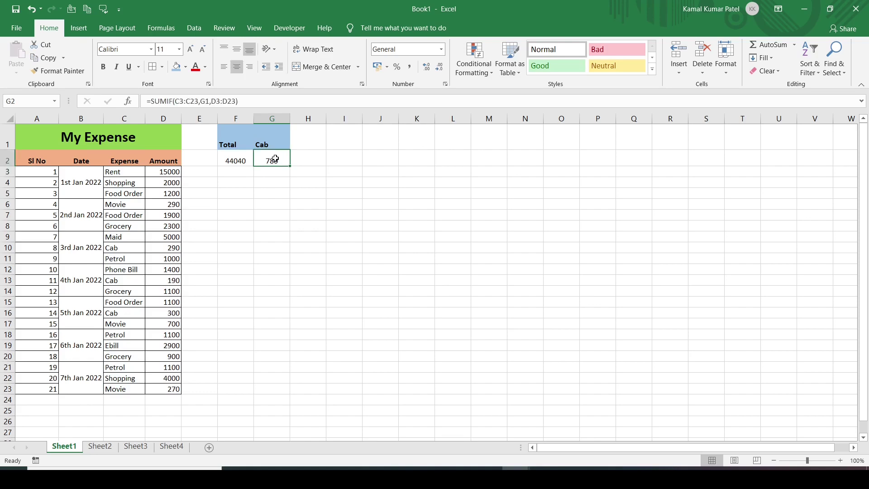
{"action": "double_click", "coordinate": [280, 160]}
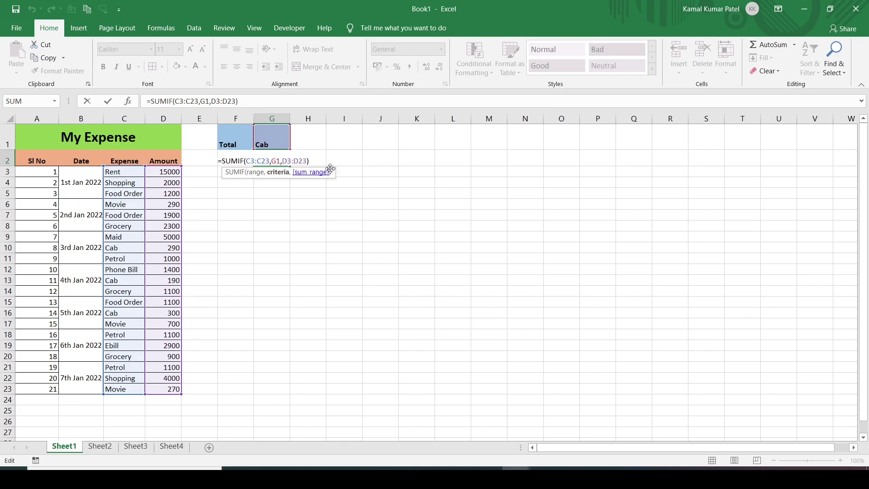
{"action": "key", "text": "Return"}
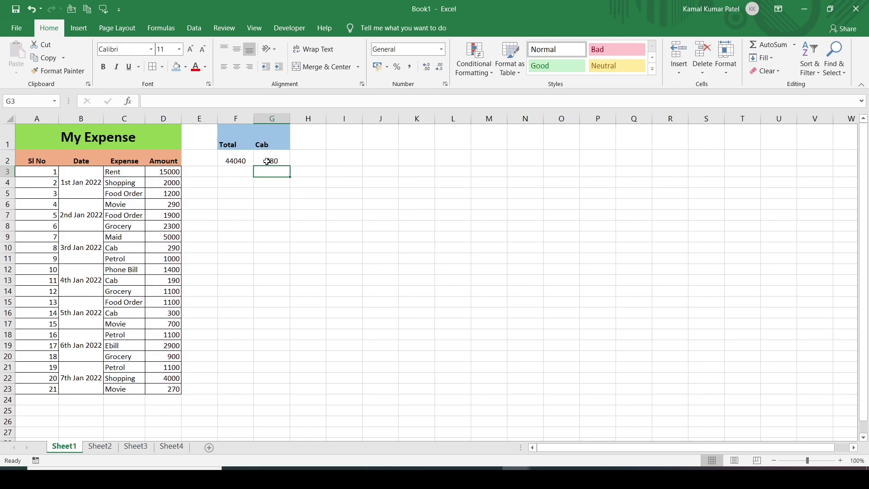
Copy the text "Food Order" from cell C5 and replace the Cab header in G1 with it
{"action": "left_click", "coordinate": [261, 136]}
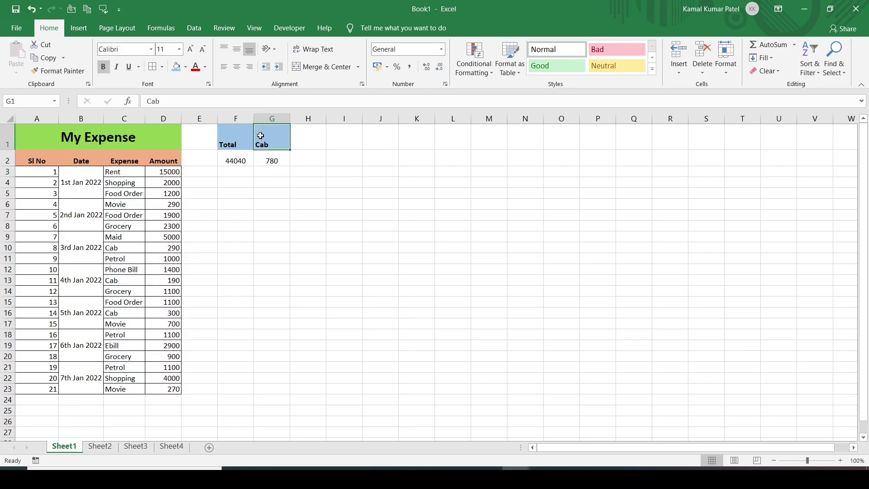
{"action": "left_click", "coordinate": [135, 194]}
{"action": "double_click", "coordinate": [136, 193]}
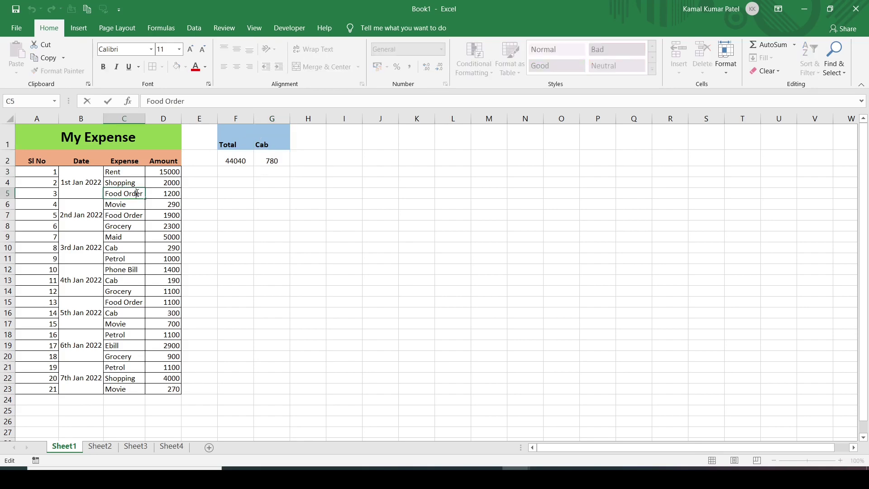
{"action": "key", "text": "ctrl+a"}
{"action": "key", "text": "ctrl+c"}
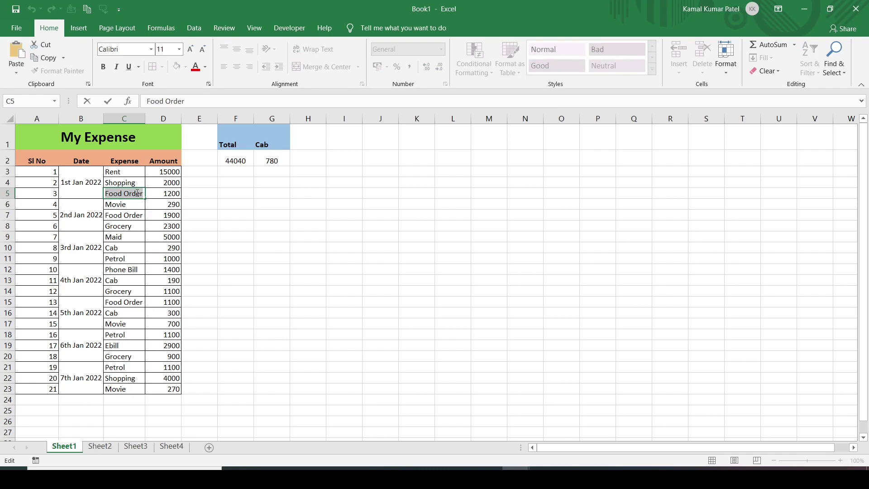
{"action": "double_click", "coordinate": [260, 145]}
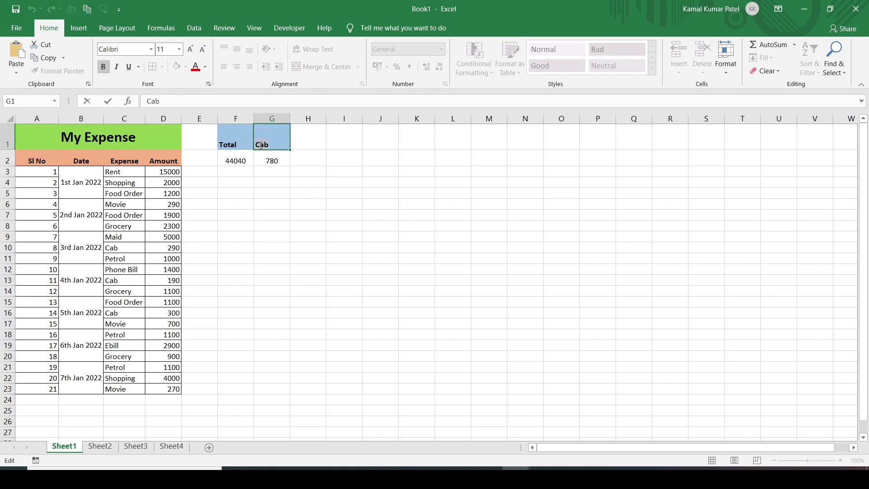
{"action": "key", "text": "ctrl+v"}
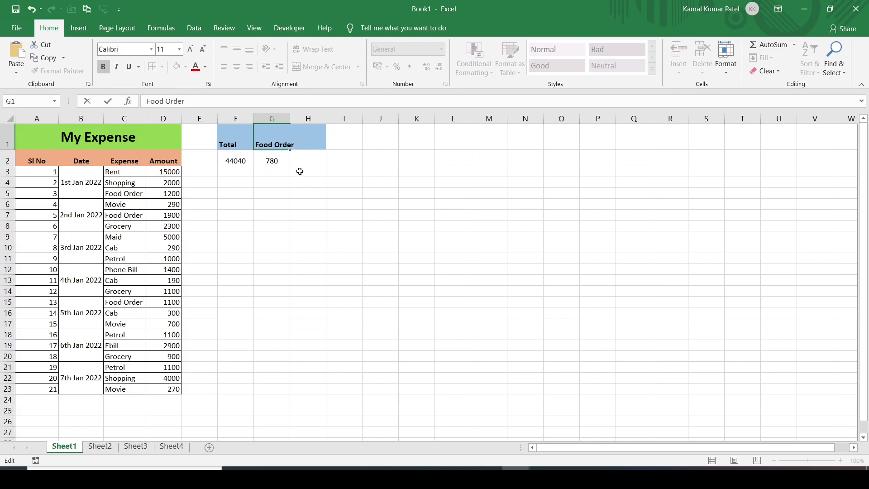
{"action": "key", "text": "Return"}
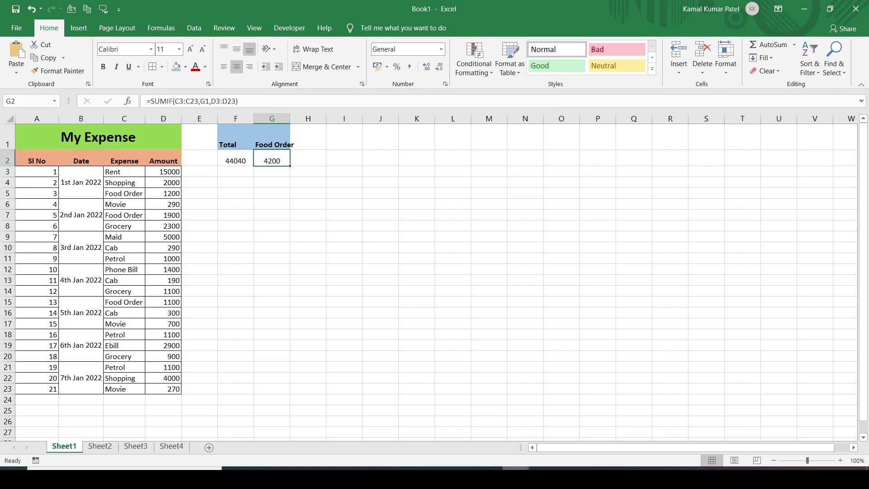
Compare the Food Order total in G2 with the Notepad note and check the G1 criteria reference in its formula
{"action": "left_click", "coordinate": [544, 477]}
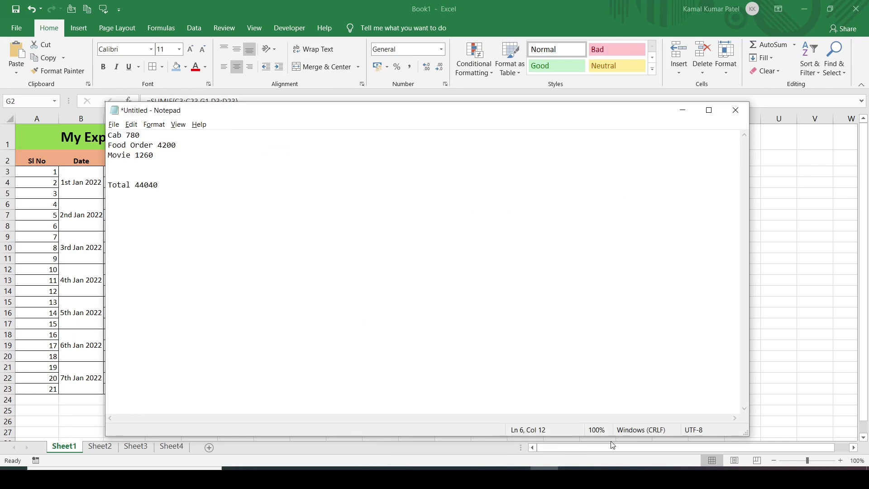
{"action": "left_click", "coordinate": [544, 477]}
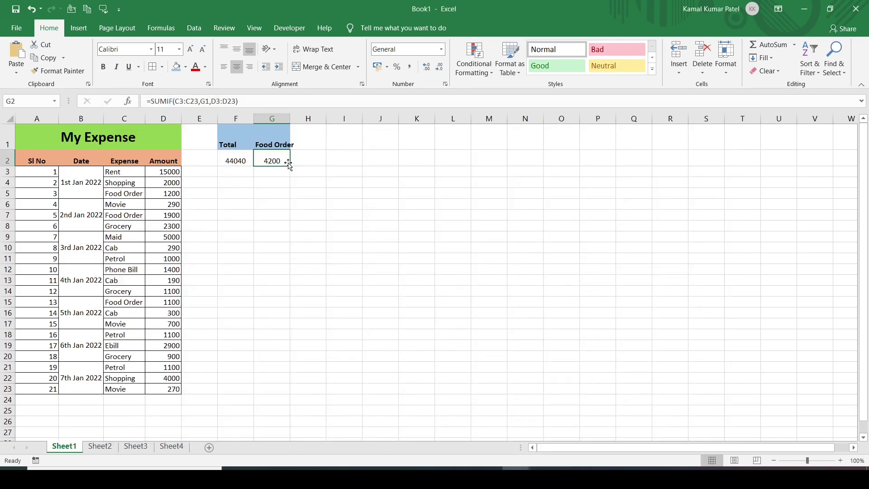
{"action": "double_click", "coordinate": [274, 159]}
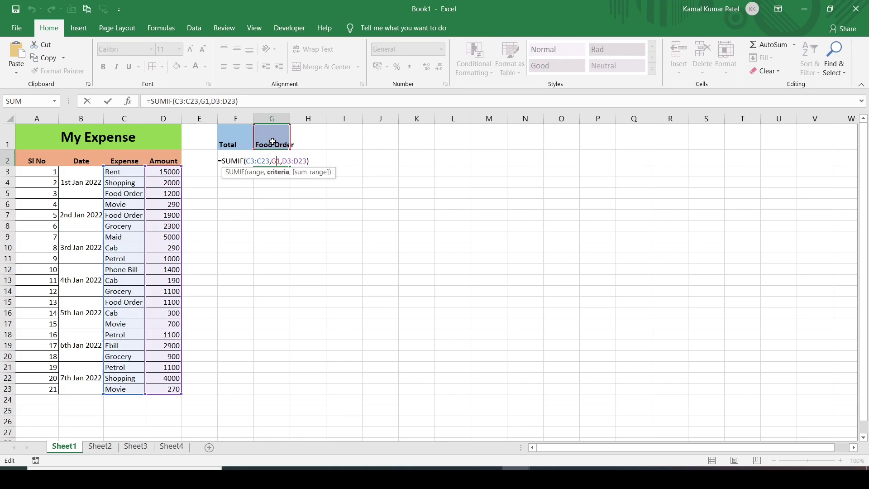
{"action": "left_click", "coordinate": [274, 142]}
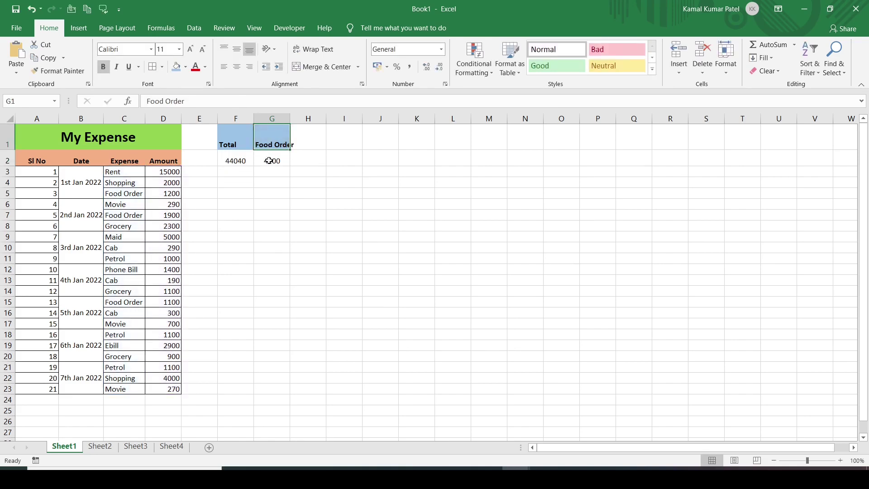
{"action": "left_click", "coordinate": [272, 158]}
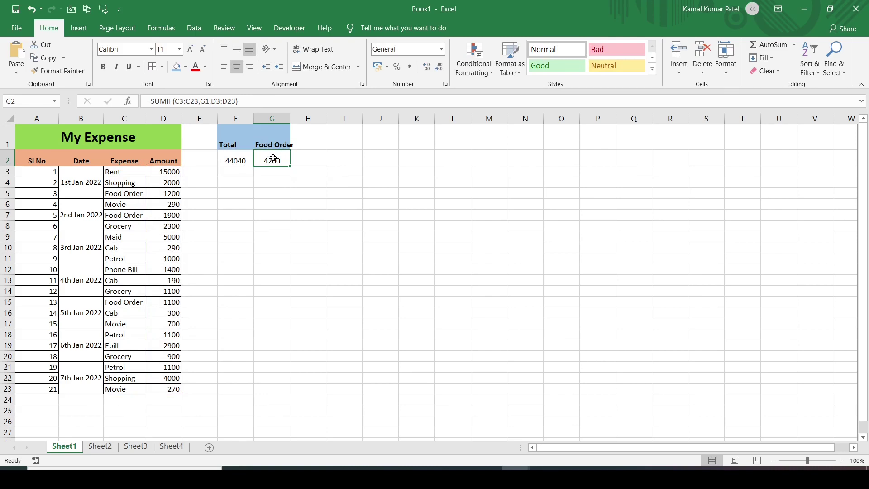
Copy the text "Movie" from cell C6 and replace the Food Order header in G1 with it
{"action": "double_click", "coordinate": [124, 204]}
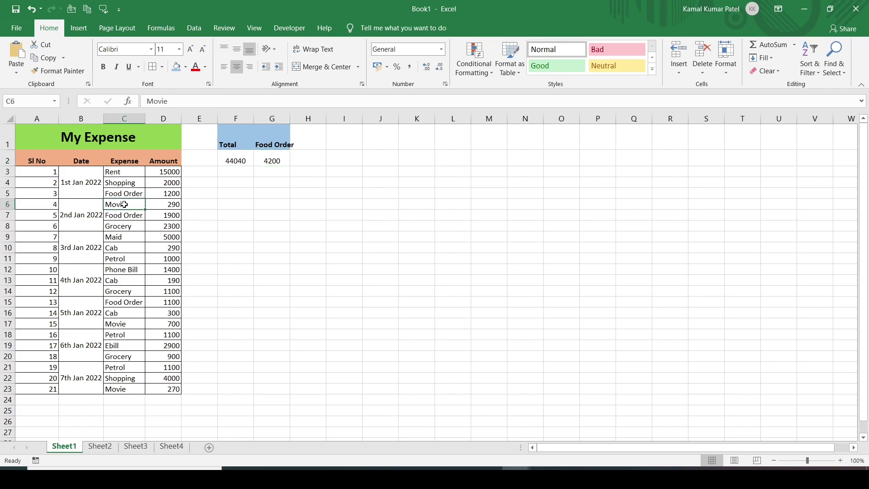
{"action": "double_click", "coordinate": [119, 204]}
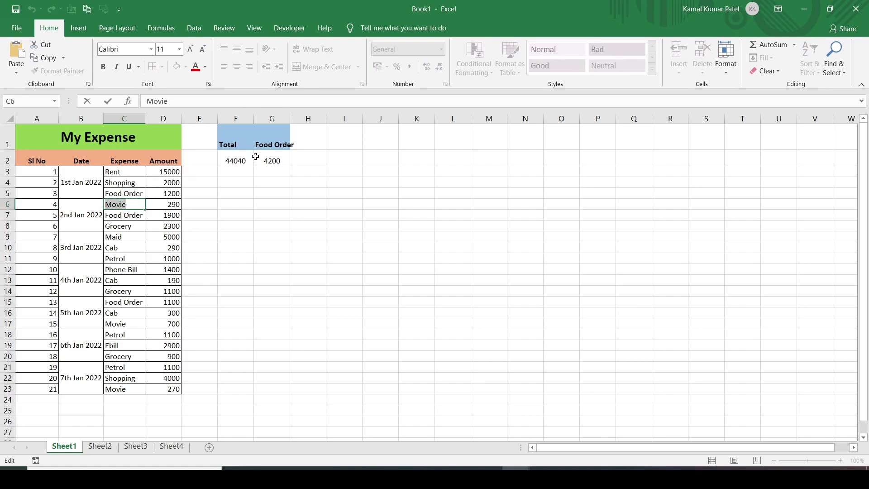
{"action": "double_click", "coordinate": [266, 144]}
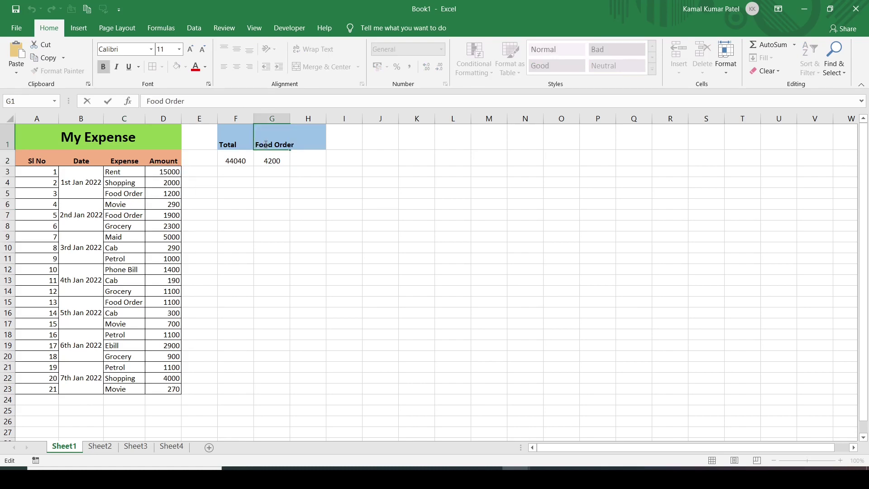
{"action": "key", "text": "ctrl+v"}
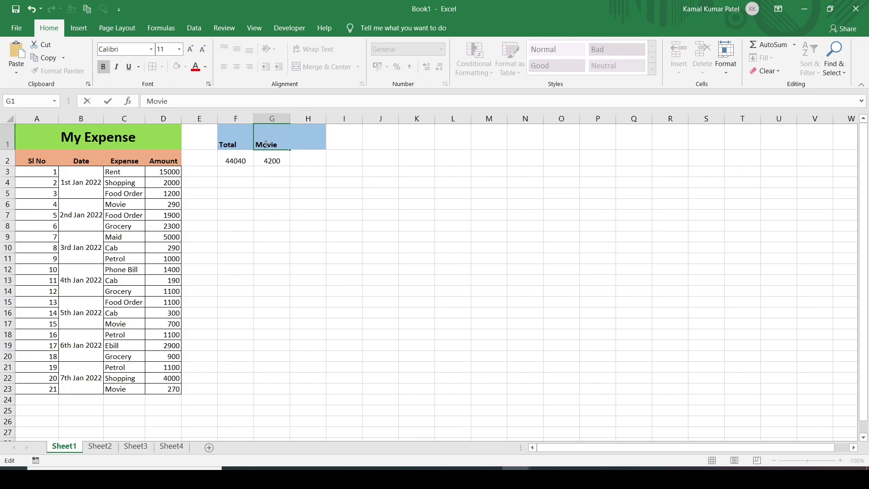
{"action": "key", "text": "Return"}
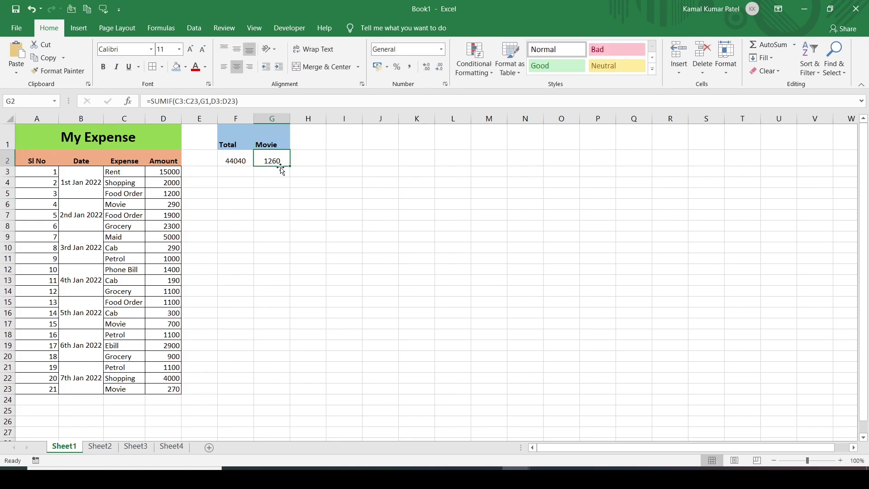
Compare the Movie total in G2 with the Notepad note and review the arguments of its SUMIF formula
{"action": "left_click", "coordinate": [544, 468]}
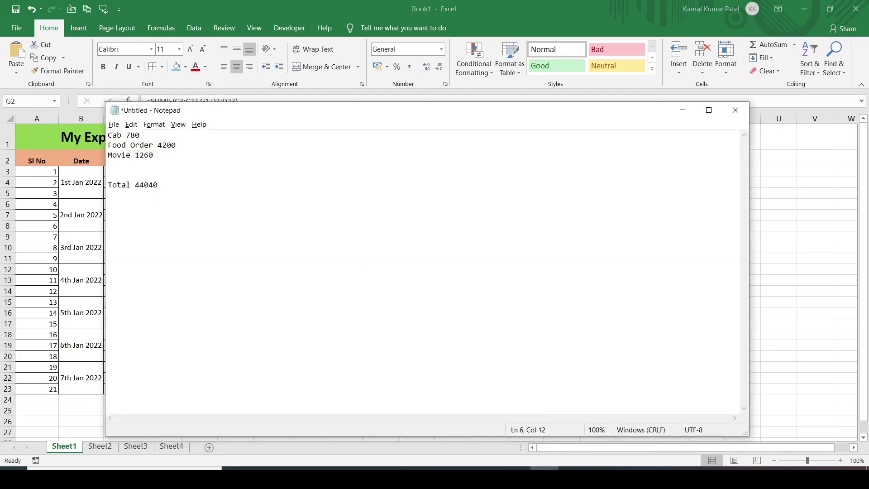
{"action": "left_click", "coordinate": [543, 468]}
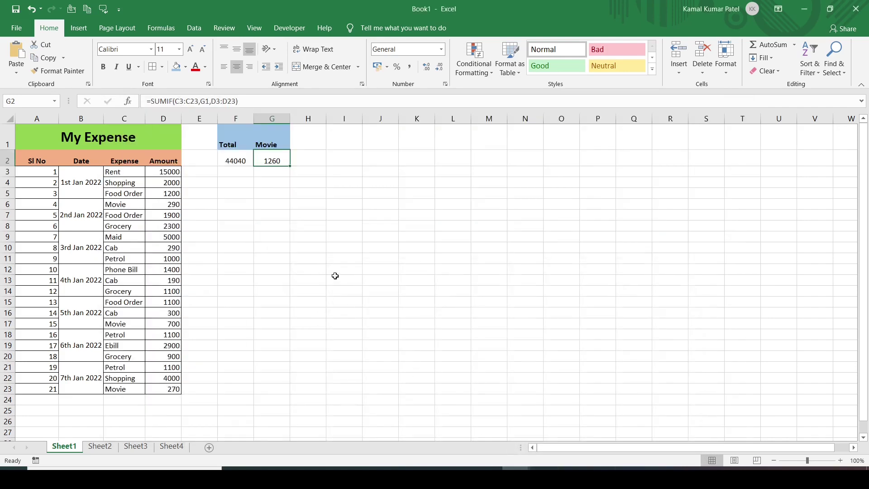
{"action": "double_click", "coordinate": [267, 157]}
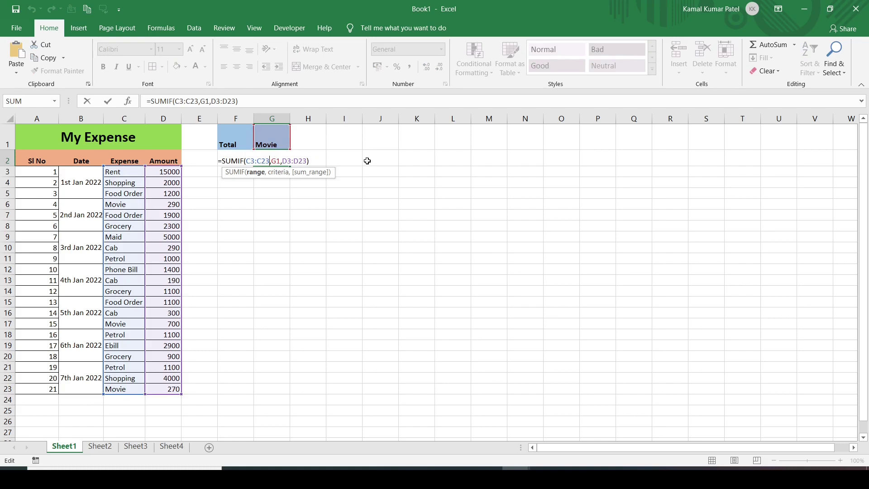
{"action": "key", "text": "Return"}
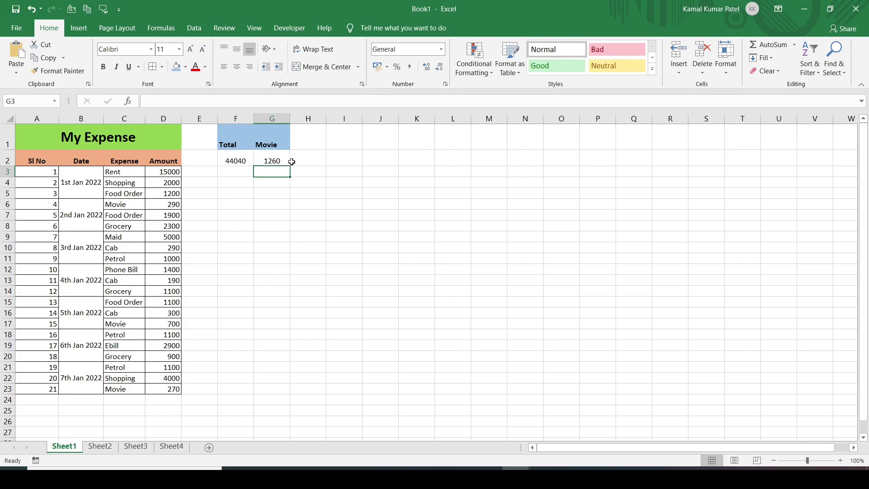
{"action": "left_click", "coordinate": [262, 161]}
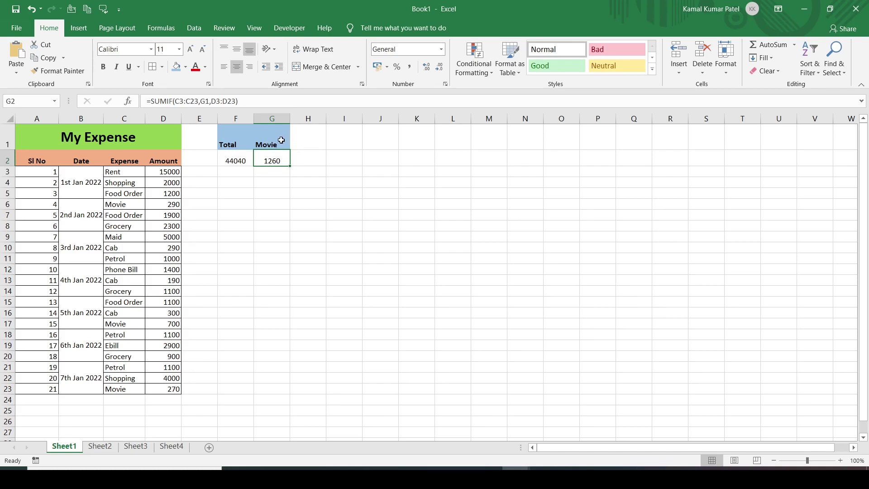
Add the headers "Cab" in H1 and "Food Order" in I1
{"action": "left_click", "coordinate": [312, 140]}
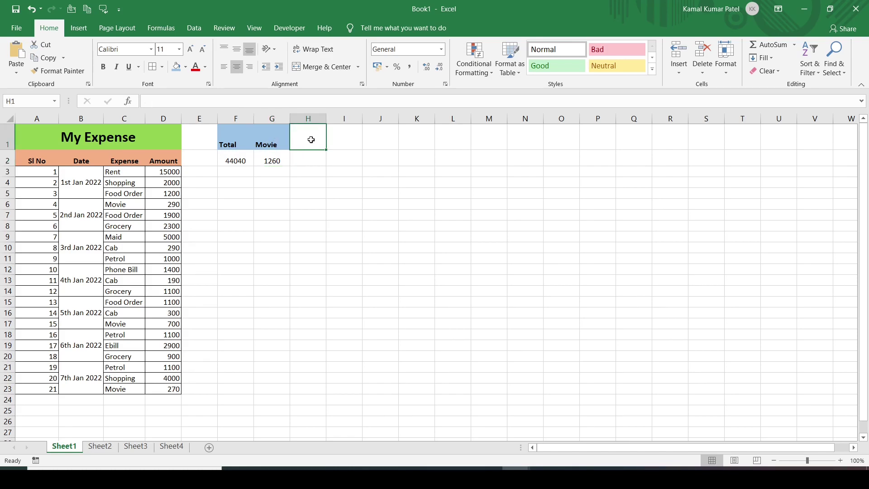
{"action": "type", "text": "Cab"}
{"action": "key", "text": "Tab"}
{"action": "type", "text": "Food Order"}
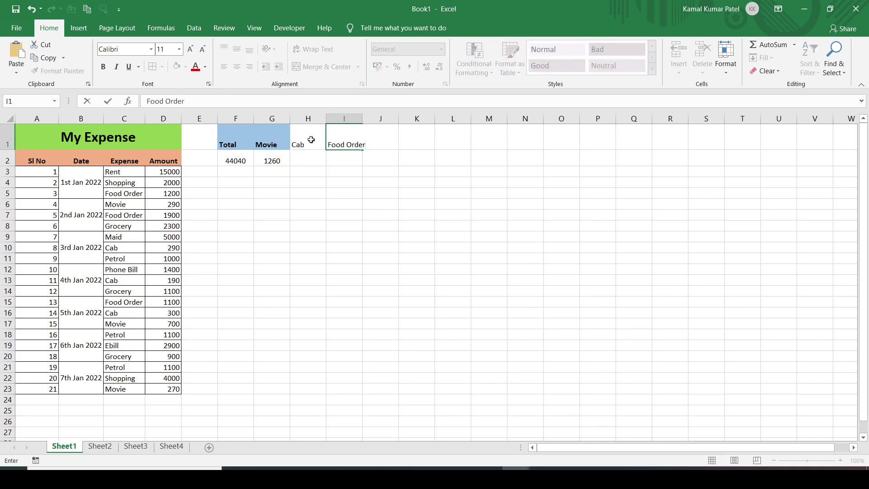
{"action": "key", "text": "Return"}
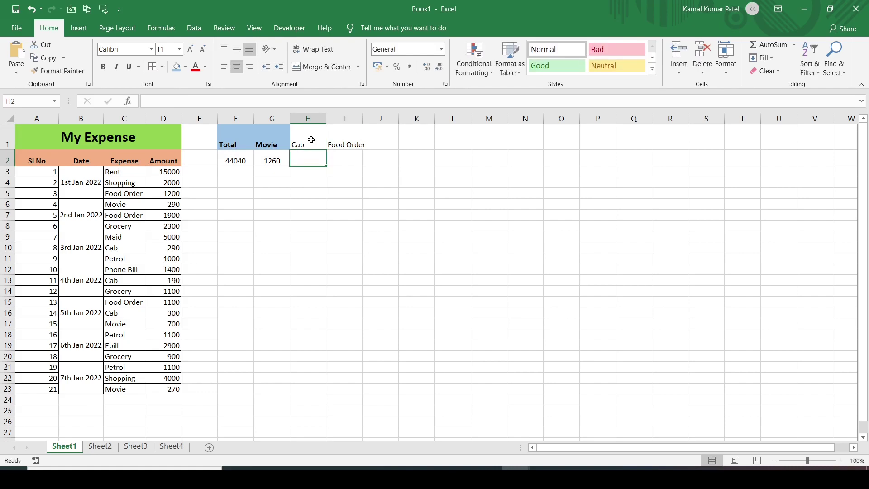
Copy the formatting of header G1 onto H1:I1 and autofit the width of column I
{"action": "left_click", "coordinate": [263, 141]}
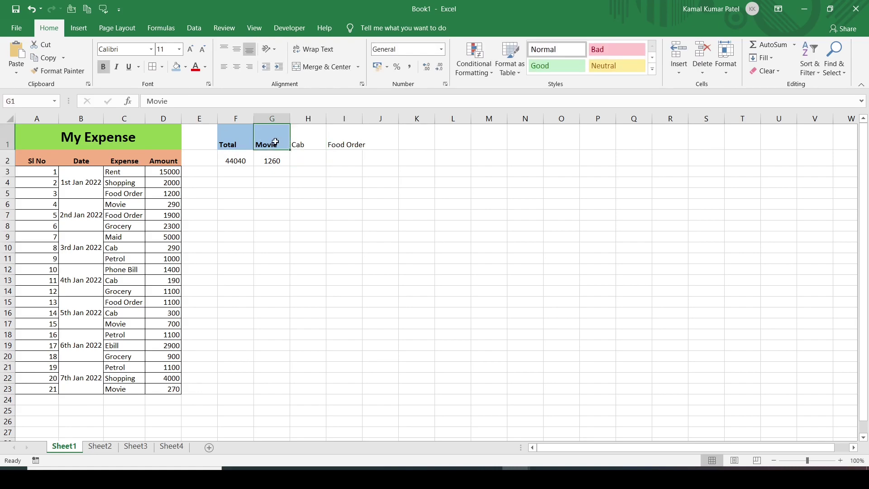
{"action": "left_click", "coordinate": [308, 144]}
{"action": "left_click", "coordinate": [339, 144]}
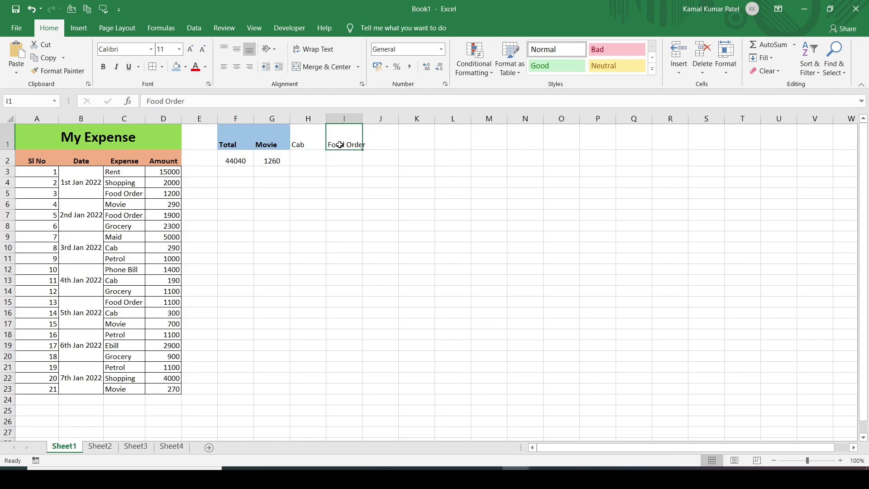
{"action": "left_click", "coordinate": [278, 145]}
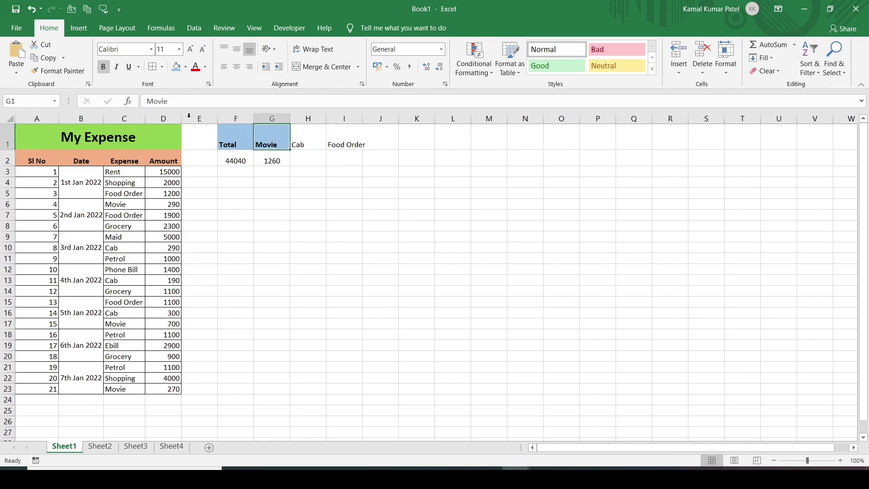
{"action": "left_click", "coordinate": [59, 71]}
{"action": "left_click_drag", "start_coordinate": [297, 144], "coordinate": [358, 150]}
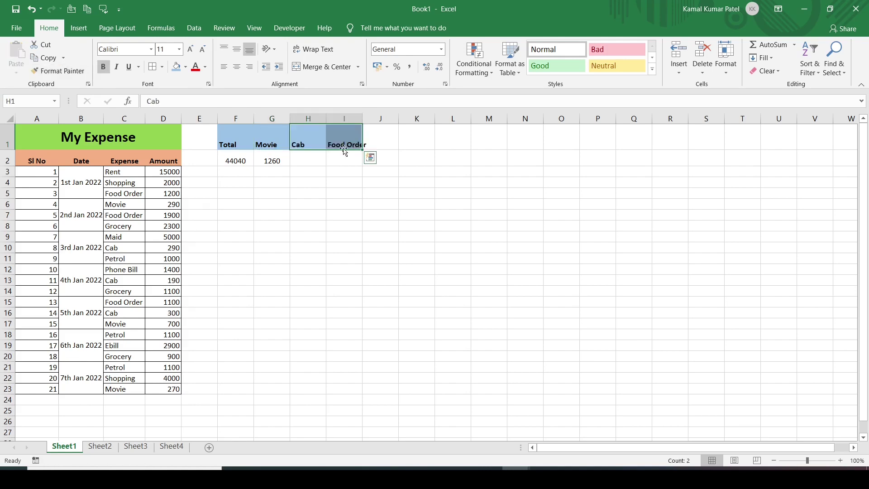
{"action": "left_click", "coordinate": [348, 118]}
{"action": "double_click", "coordinate": [362, 118]}
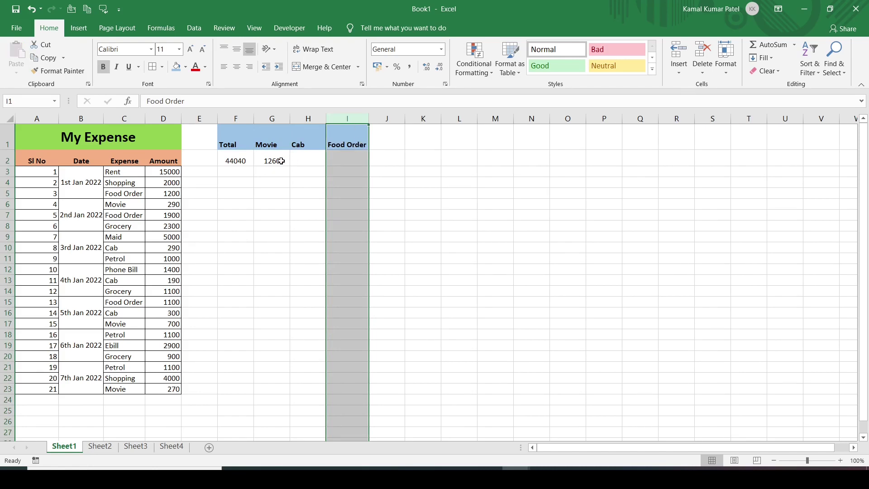
Fill the SUMIF formula from G2 across to H2 and I2 under the Cab and Food Order headers
{"action": "left_click", "coordinate": [267, 160]}
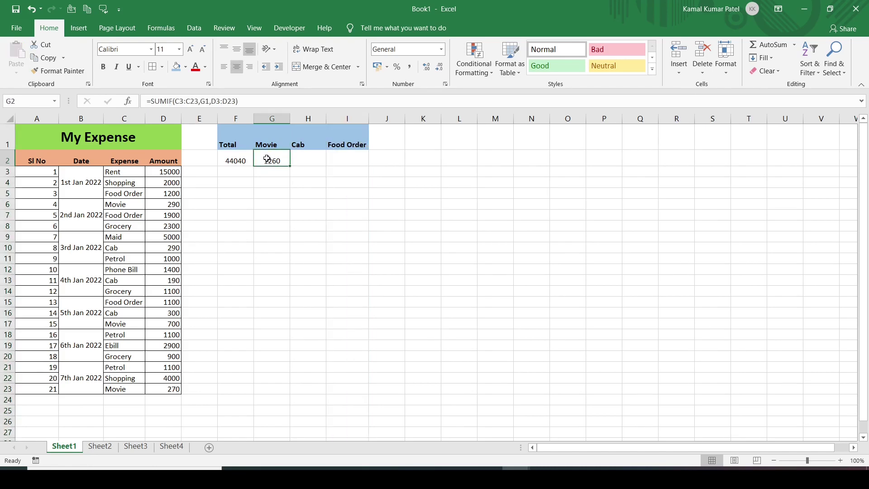
{"action": "left_click", "coordinate": [302, 155]}
{"action": "left_click", "coordinate": [356, 155]}
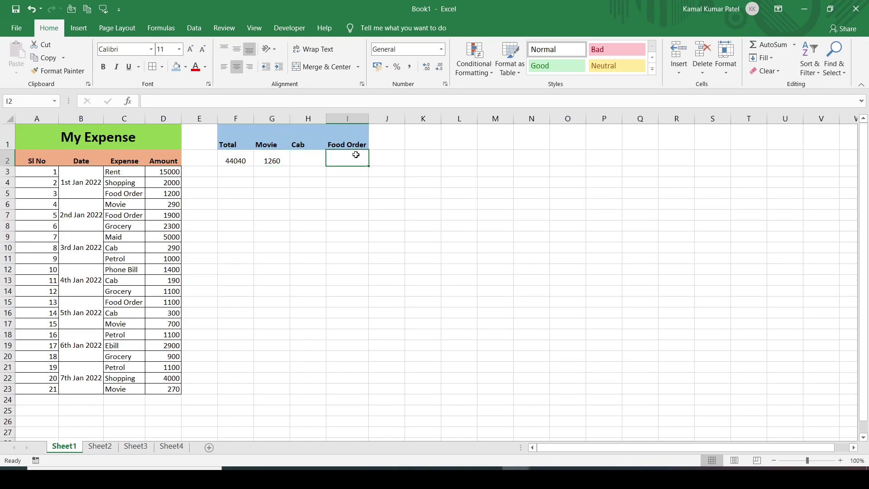
{"action": "left_click", "coordinate": [269, 160]}
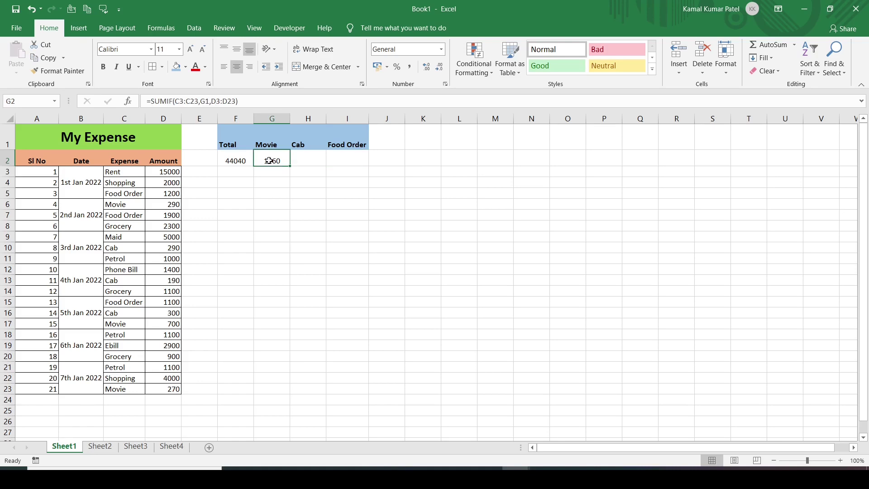
{"action": "left_click", "coordinate": [303, 155]}
{"action": "left_click", "coordinate": [342, 161]}
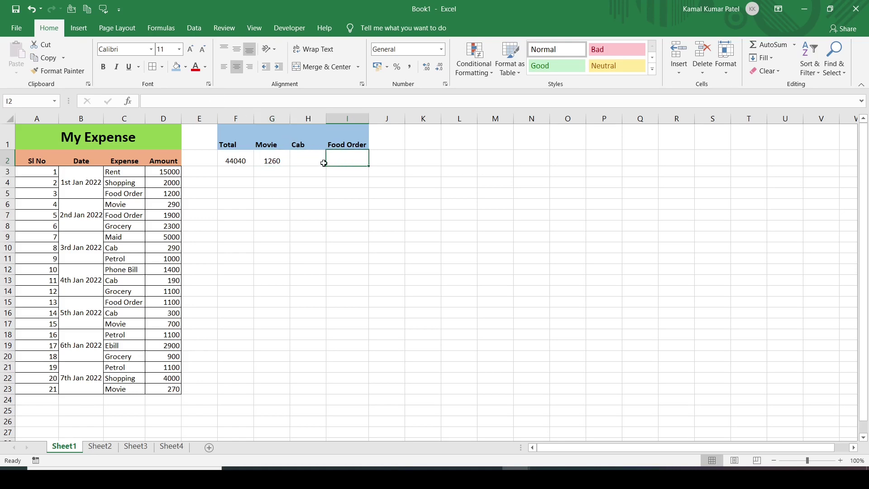
{"action": "left_click", "coordinate": [271, 158]}
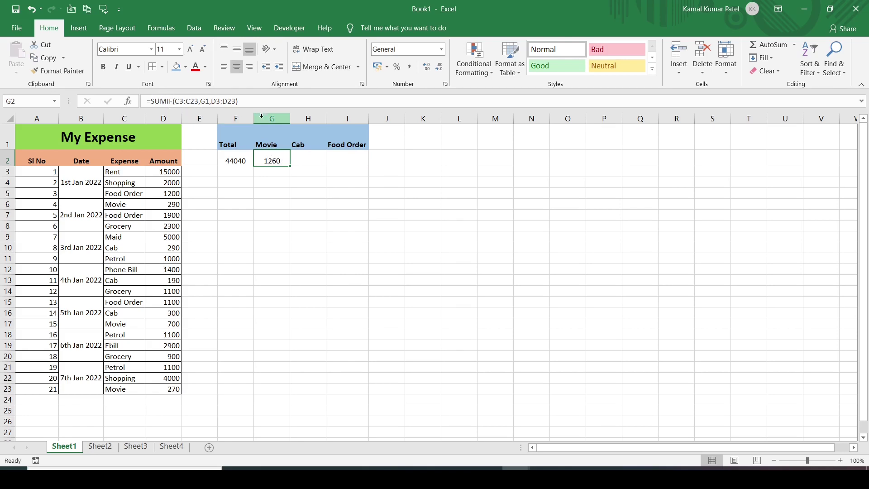
{"action": "left_click_drag", "start_coordinate": [290, 166], "coordinate": [356, 161]}
Compare the cell references in the filled SUMIF formulas in H2 and I2 with the original in G2
{"action": "left_click", "coordinate": [306, 160]}
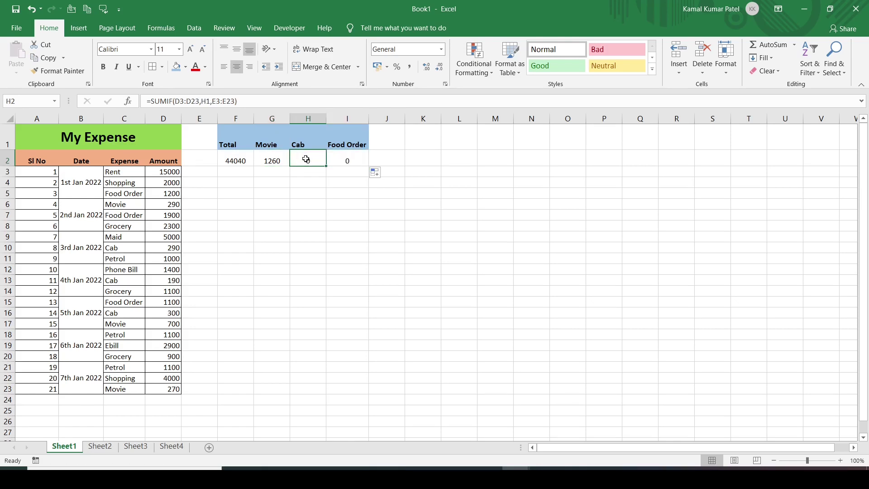
{"action": "left_click", "coordinate": [345, 160]}
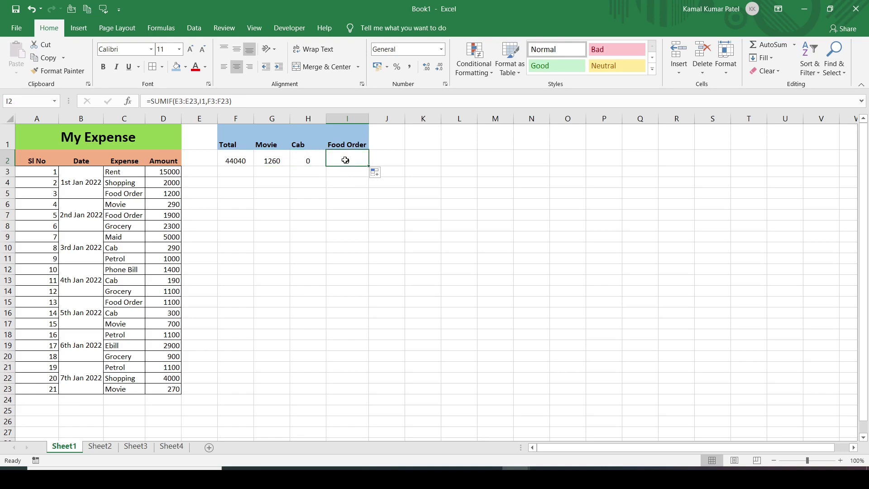
{"action": "left_click", "coordinate": [303, 163]}
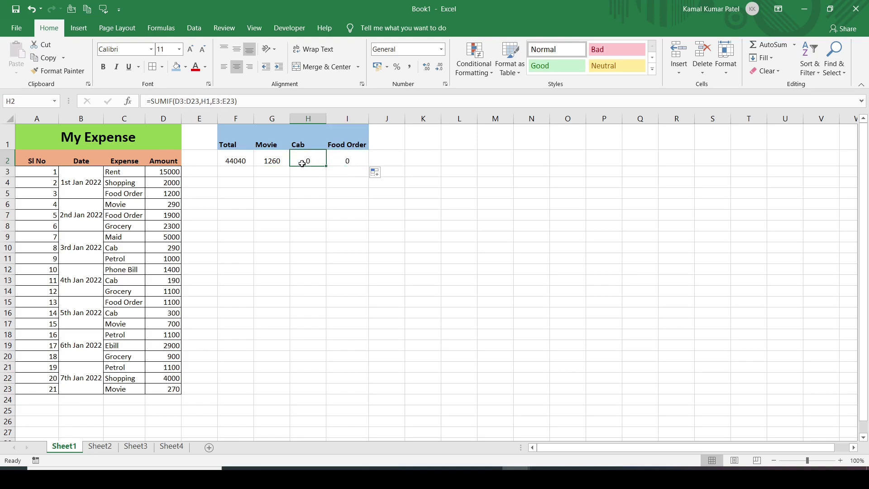
{"action": "left_click", "coordinate": [353, 162]}
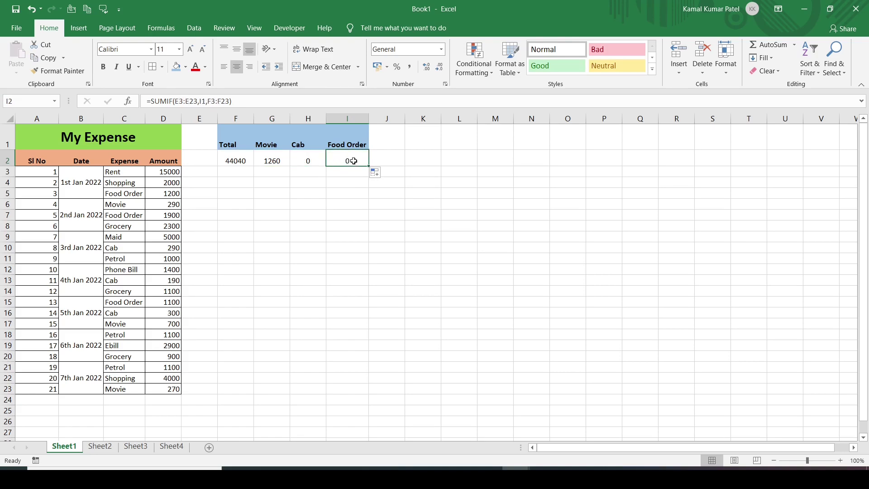
{"action": "left_click", "coordinate": [311, 160]}
{"action": "left_click", "coordinate": [272, 159]}
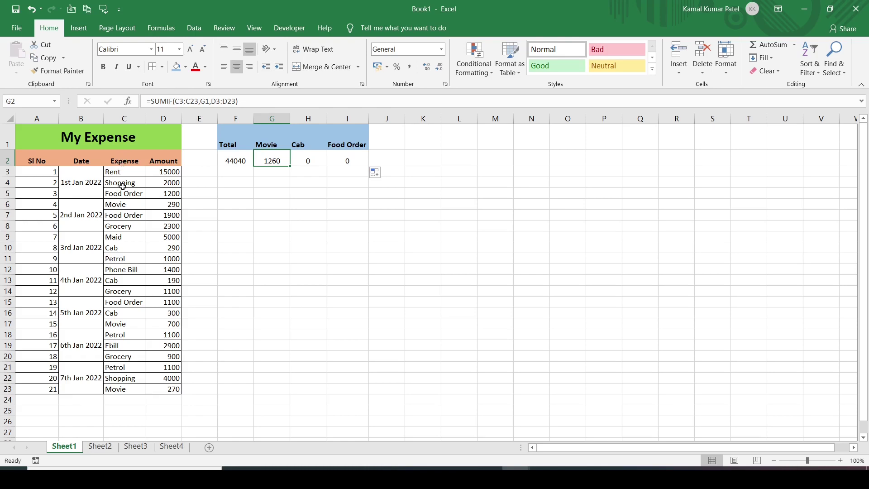
Trace G2's SUMIF arguments to header G1 and the Expense and Amount columns, and check H2's ranges and its H1 criteria reference
{"action": "left_click", "coordinate": [271, 139]}
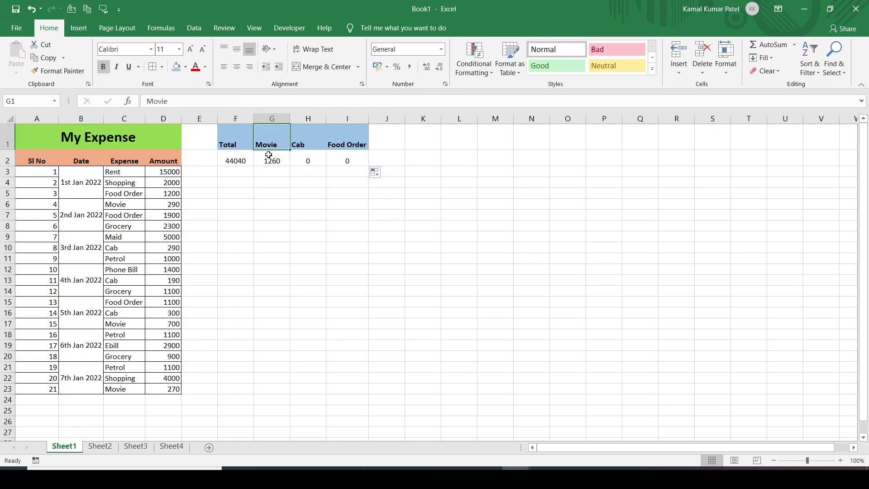
{"action": "left_click", "coordinate": [269, 158]}
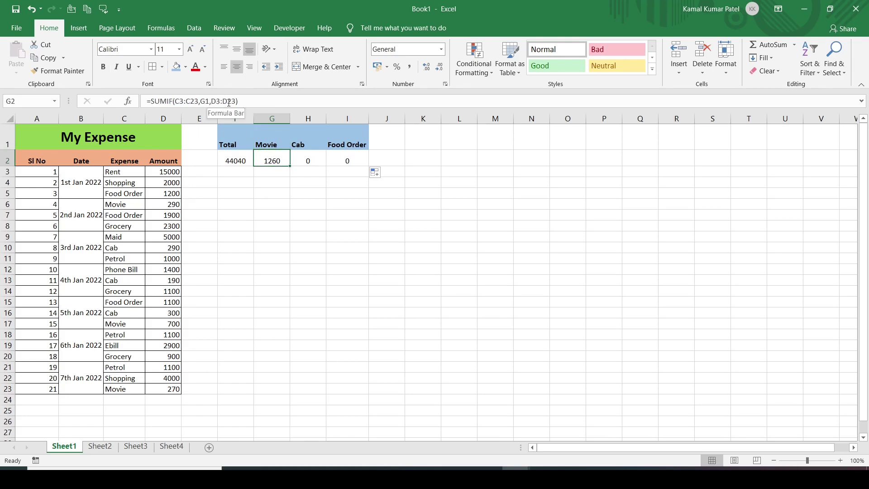
{"action": "left_click", "coordinate": [124, 171]}
{"action": "left_click", "coordinate": [124, 164]}
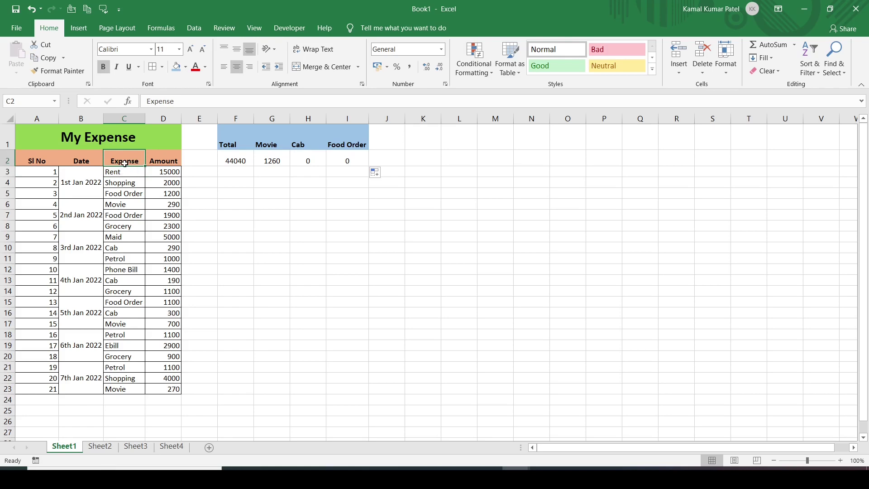
{"action": "left_click", "coordinate": [169, 160]}
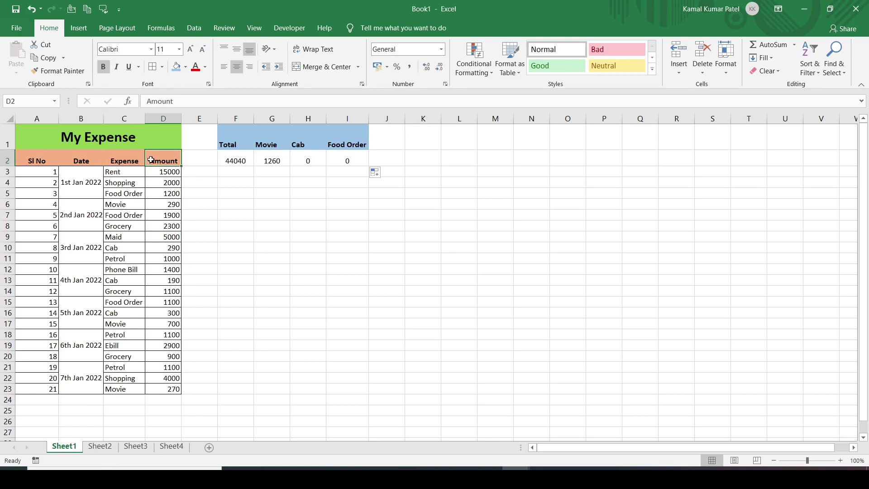
{"action": "left_click", "coordinate": [300, 161]}
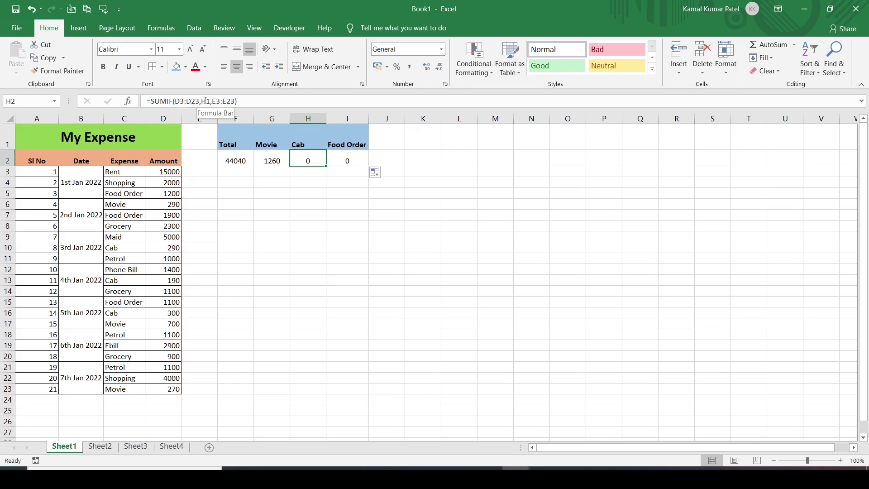
{"action": "left_click", "coordinate": [316, 136]}
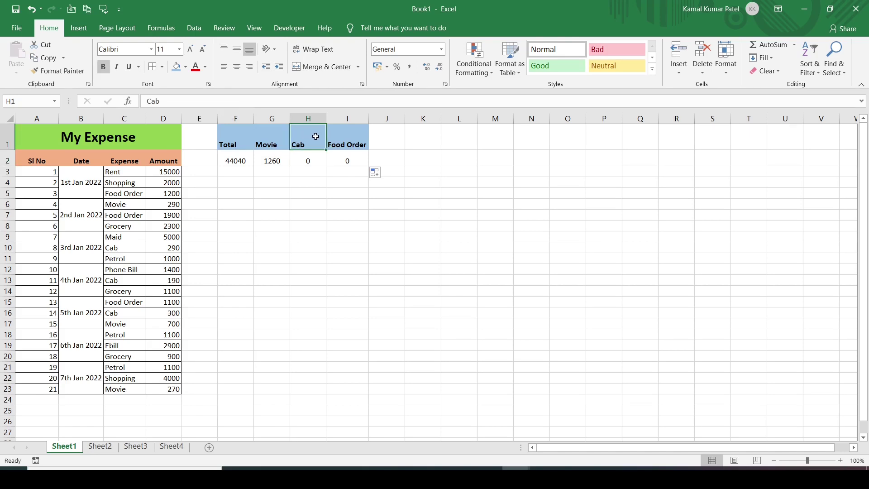
{"action": "left_click", "coordinate": [303, 161]}
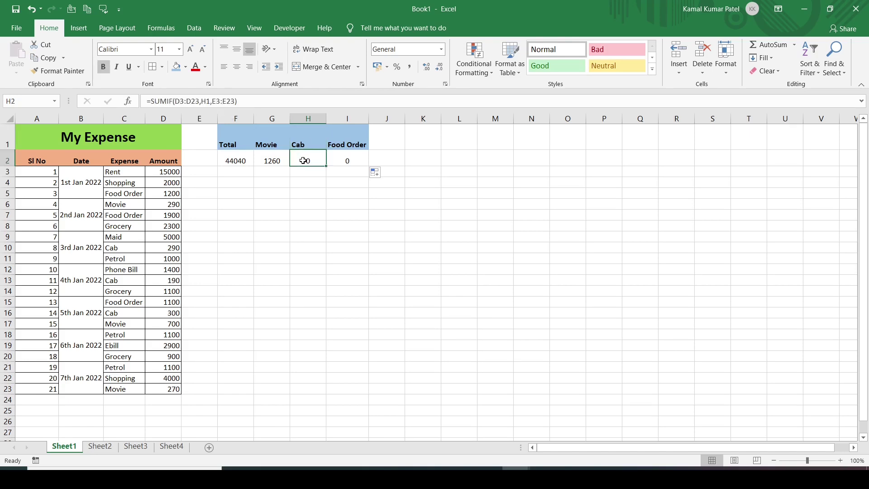
Compare header H1 and the SUMIF references in H2 with the original formula in G2
{"action": "left_click", "coordinate": [305, 136]}
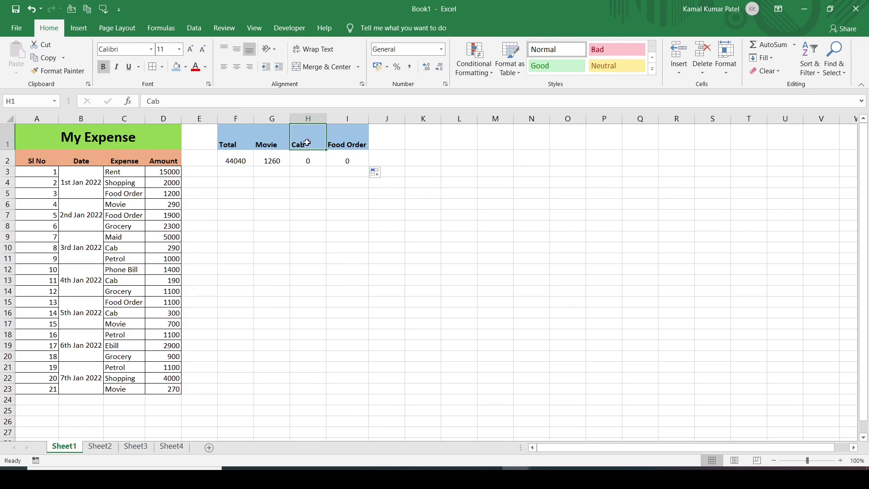
{"action": "left_click", "coordinate": [306, 159]}
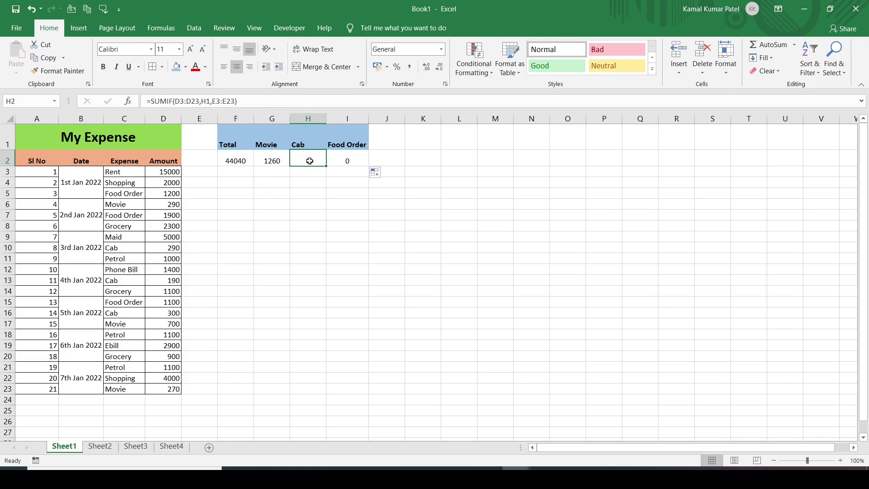
{"action": "left_click", "coordinate": [267, 160]}
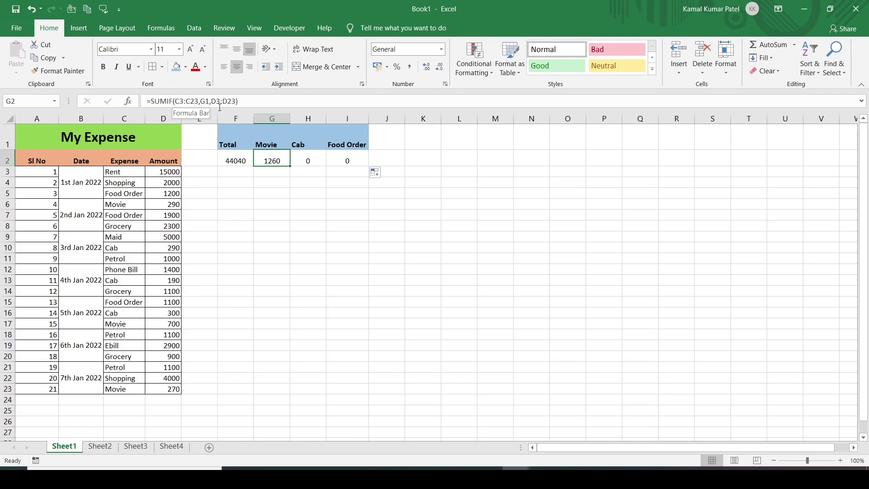
Edit the SUMIF formula in G2 so that its Expense criteria range reads $C$3:$C23
{"action": "double_click", "coordinate": [267, 161]}
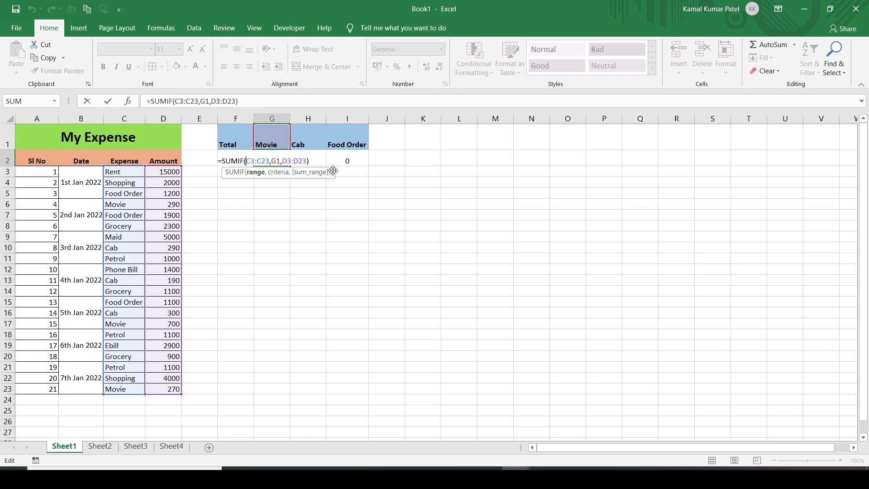
{"action": "type", "text": "$"}
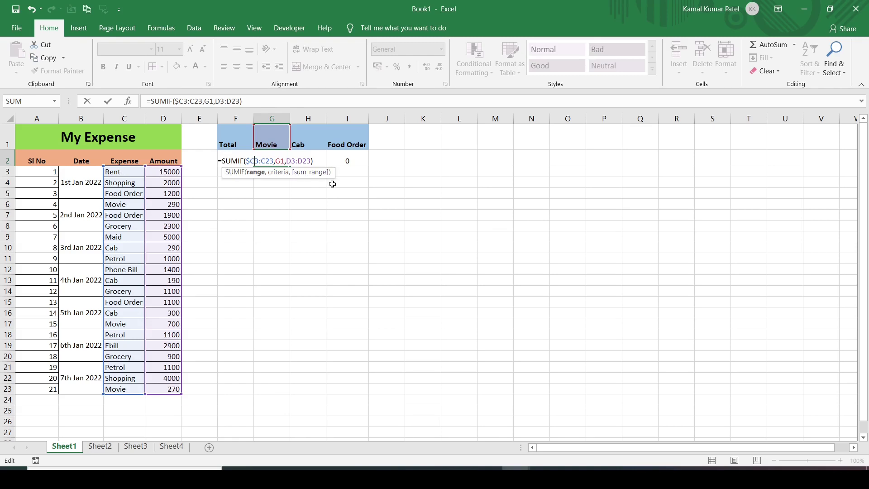
{"action": "type", "text": "$"}
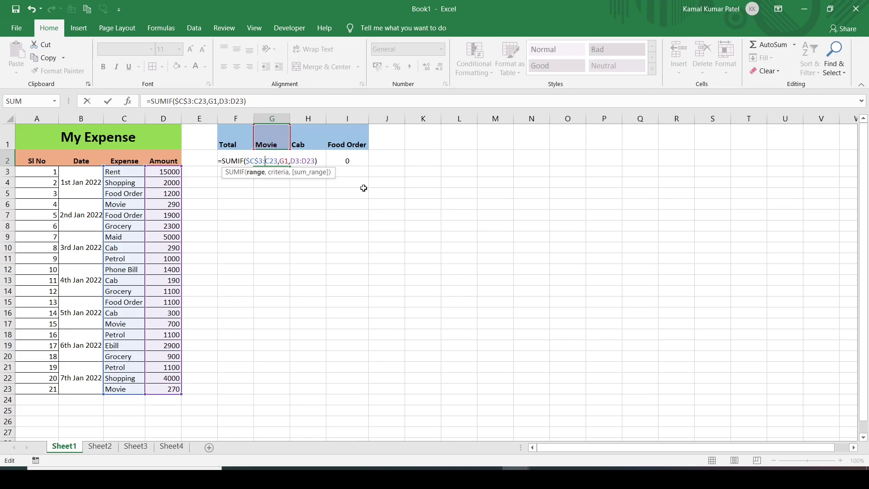
{"action": "type", "text": "$"}
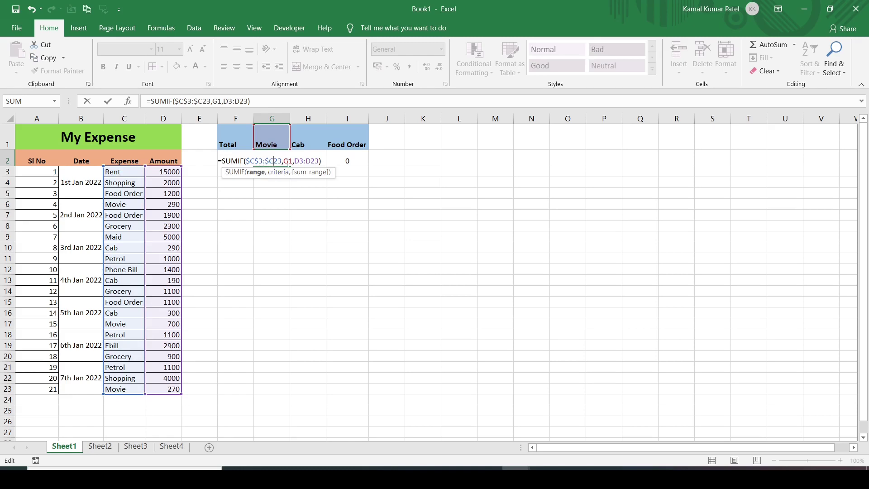
Change the sum range in G2's SUMIF formula to $D$3:$D23, leaving criteria G1 relative, and commit the formula
{"action": "left_click", "coordinate": [294, 161]}
{"action": "key", "text": "Right"}
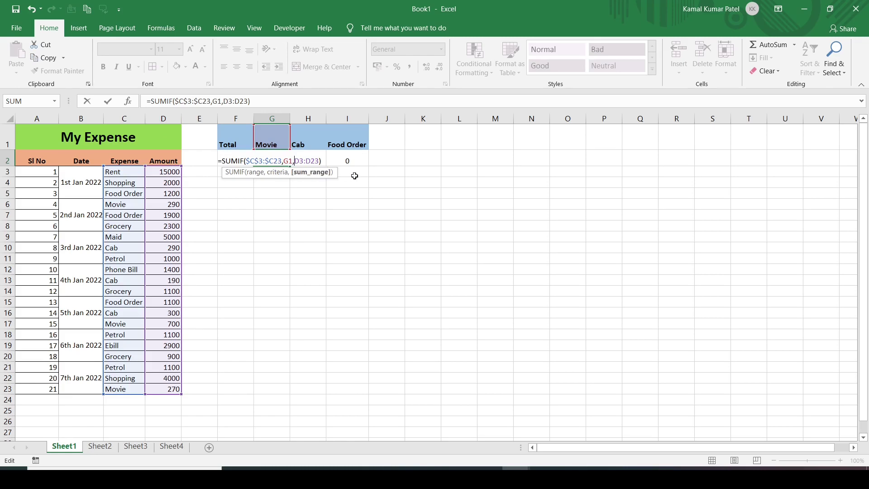
{"action": "type", "text": "$C"}
{"action": "type", "text": "$D"}
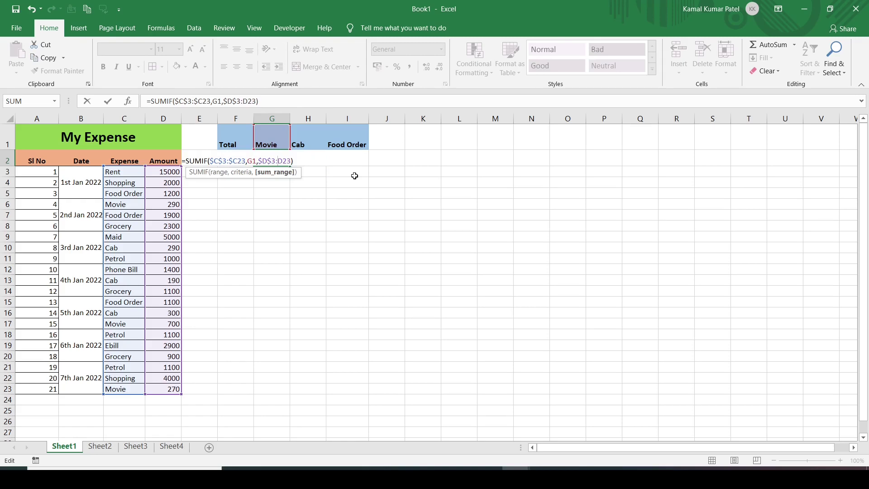
{"action": "type", "text": "$"}
{"action": "key", "text": "Return"}
{"action": "left_click", "coordinate": [267, 159]}
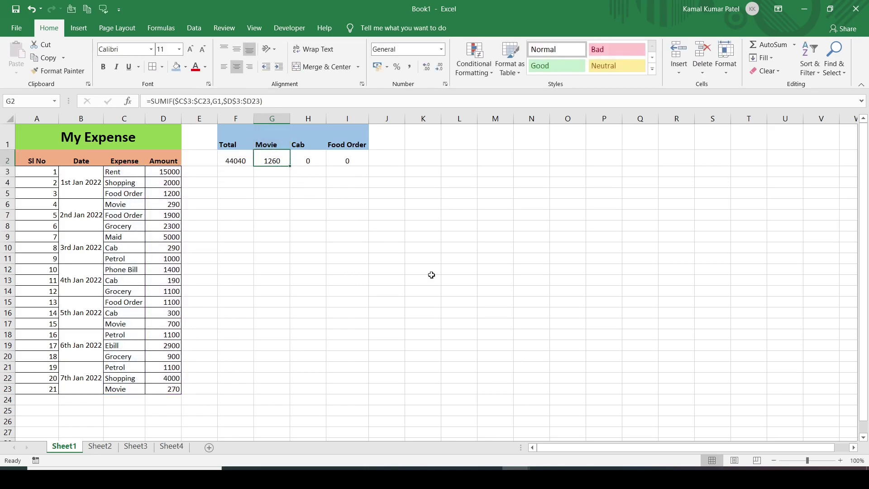
Refill the SUMIF formula with locked ranges from G2 across to H2 and I2
{"action": "left_click", "coordinate": [544, 477]}
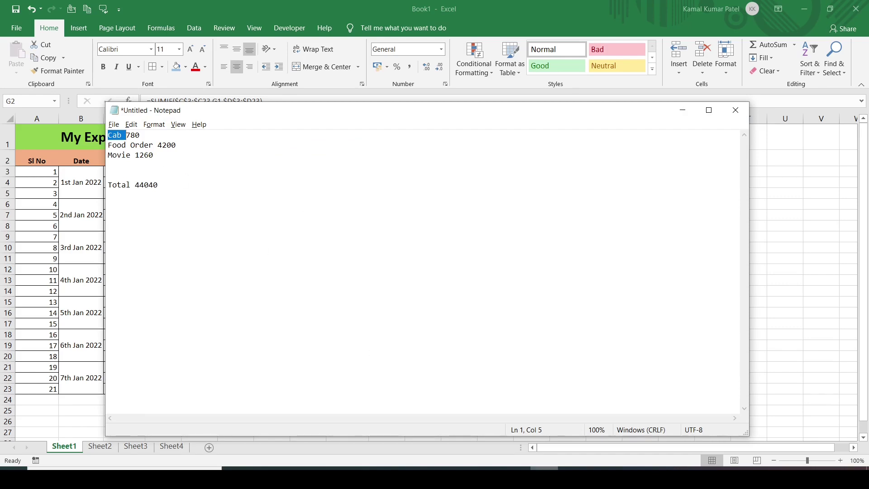
{"action": "left_click", "coordinate": [544, 469]}
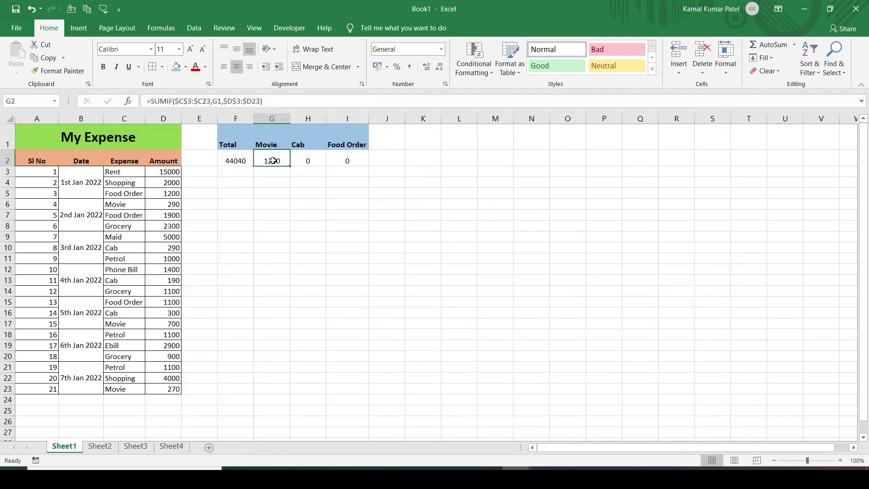
{"action": "left_click", "coordinate": [301, 161]}
{"action": "left_click", "coordinate": [330, 166]}
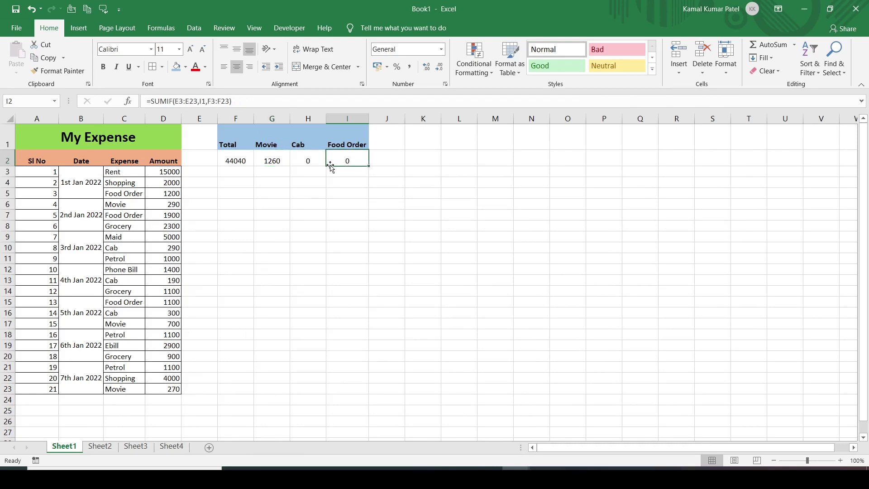
{"action": "left_click", "coordinate": [272, 162]}
{"action": "left_click_drag", "start_coordinate": [290, 165], "coordinate": [353, 163]}
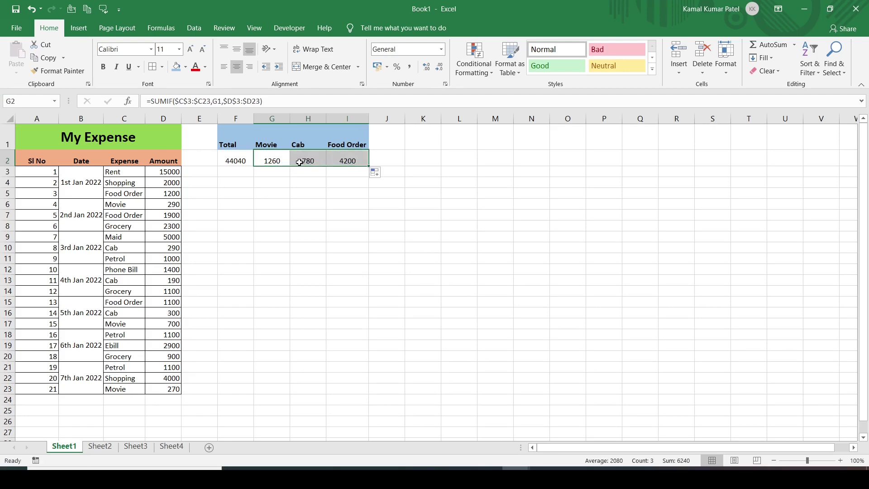
Inspect the filled SUMIF formulas in G2, H2 and I2, checking the locked ranges and each header criteria reference
{"action": "left_click", "coordinate": [273, 159]}
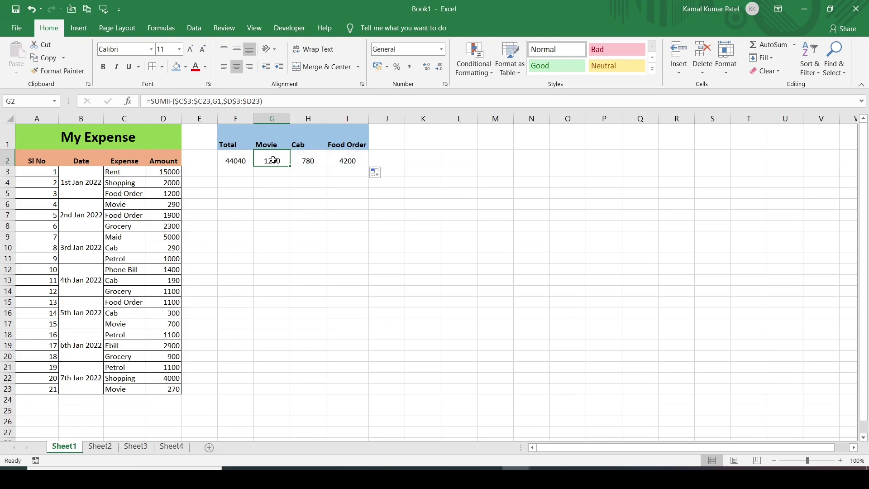
{"action": "left_click", "coordinate": [320, 161]}
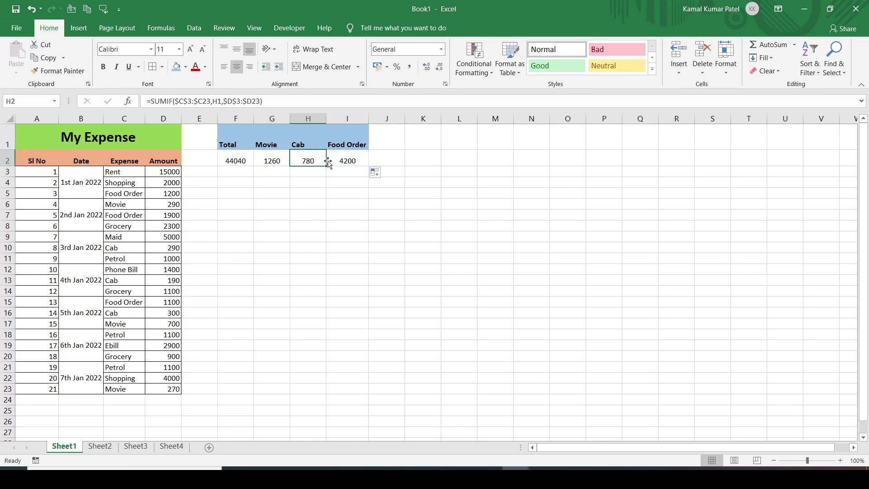
{"action": "left_click", "coordinate": [338, 161]}
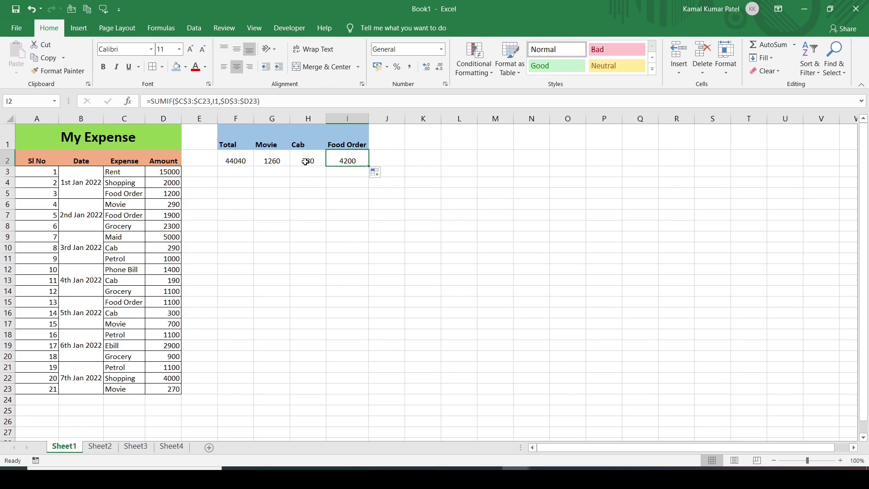
{"action": "double_click", "coordinate": [307, 161]}
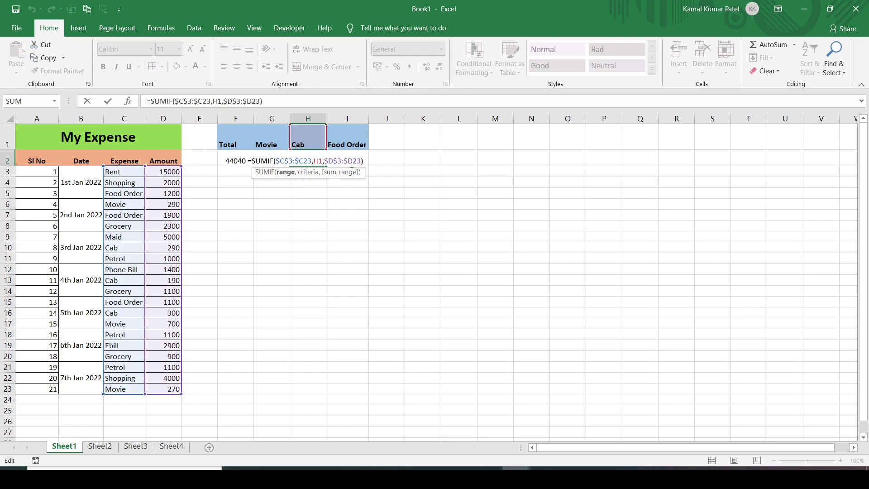
{"action": "key", "text": "Return"}
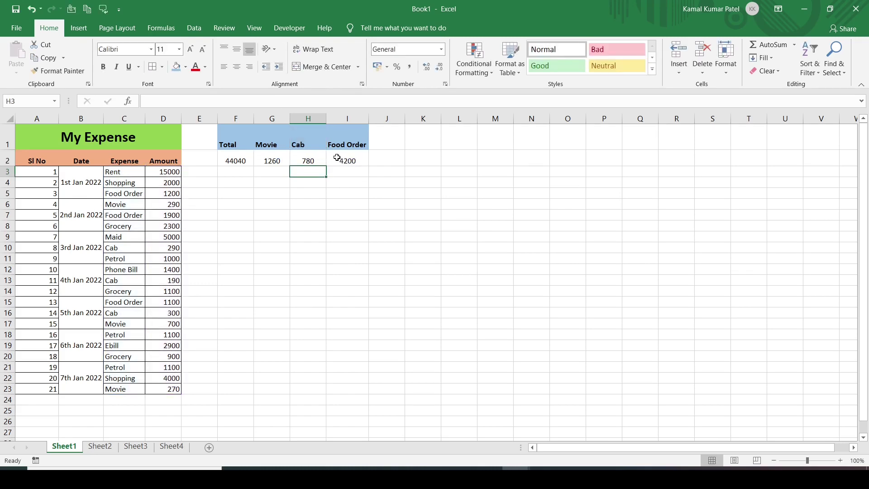
{"action": "left_click", "coordinate": [336, 158]}
{"action": "double_click", "coordinate": [341, 159]}
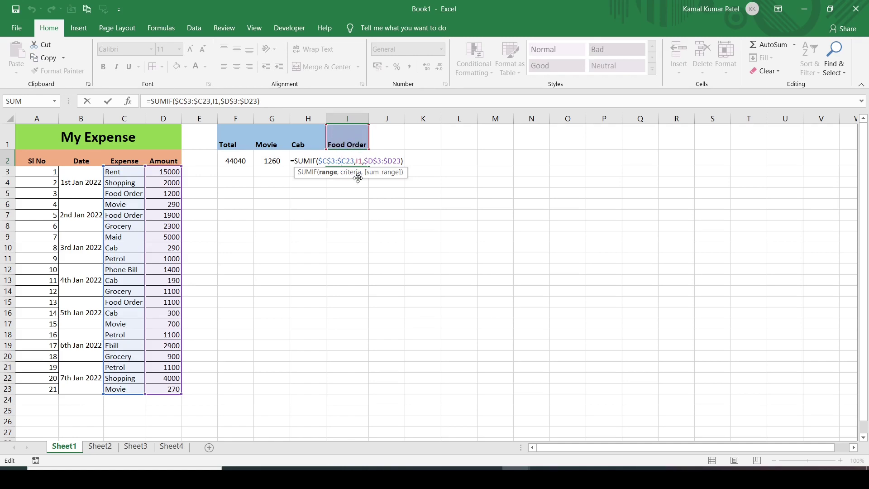
{"action": "key", "text": "Return"}
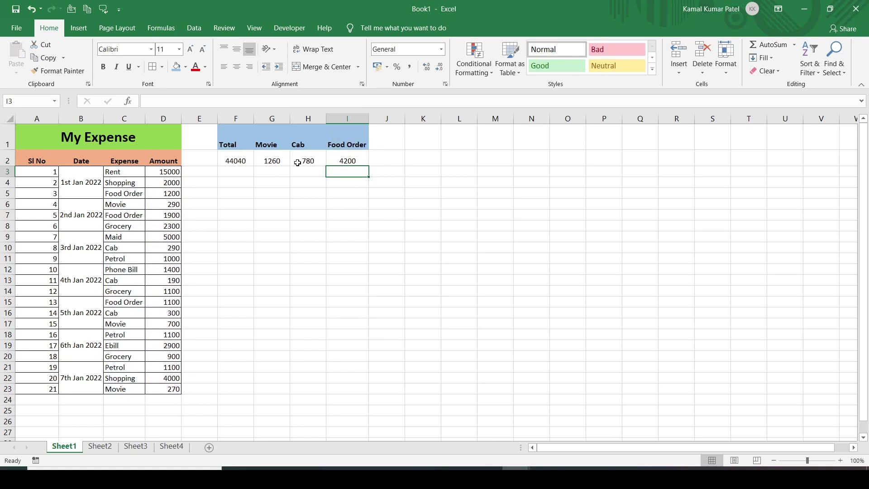
Switch to Notepad, narrow its window to uncover the summary cells, and compare its noted totals with the worksheet results
{"action": "left_click", "coordinate": [544, 478]}
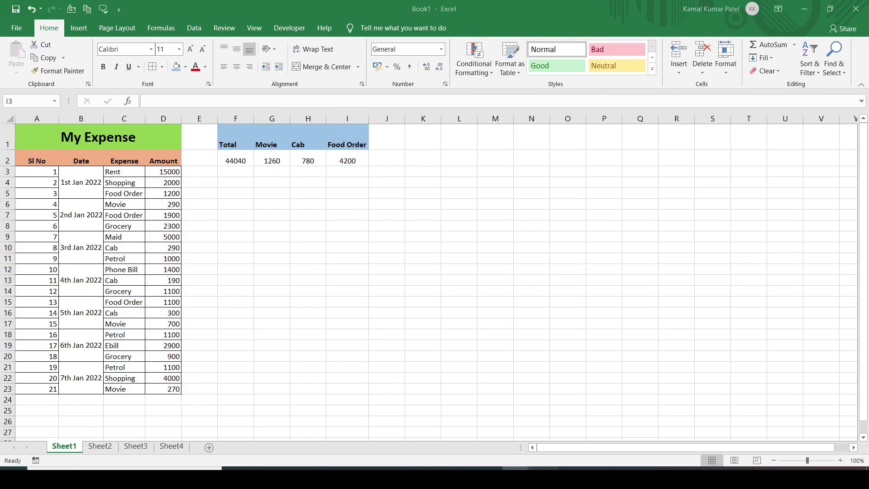
{"action": "left_click", "coordinate": [140, 164]}
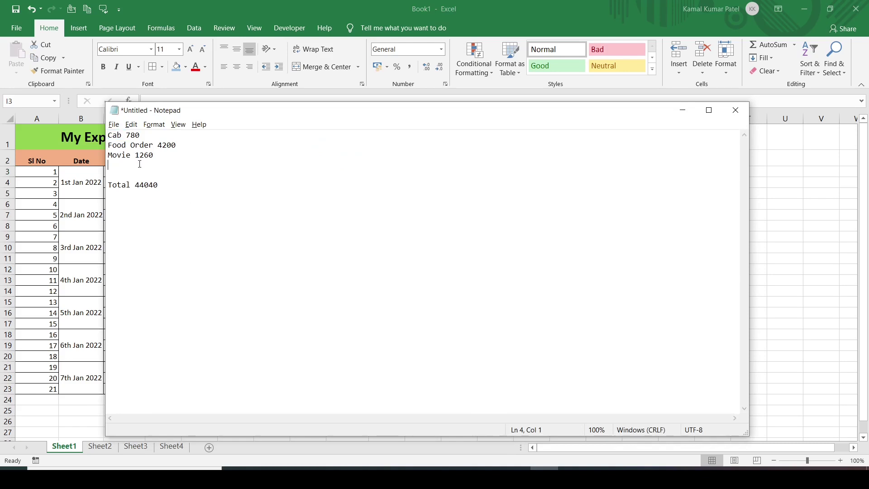
{"action": "left_click_drag", "start_coordinate": [106, 200], "coordinate": [405, 204]}
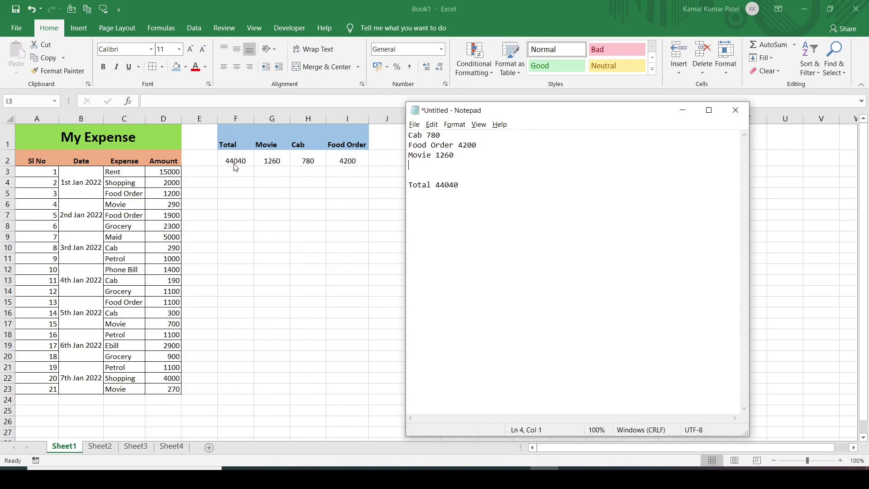
{"action": "double_click", "coordinate": [447, 186]}
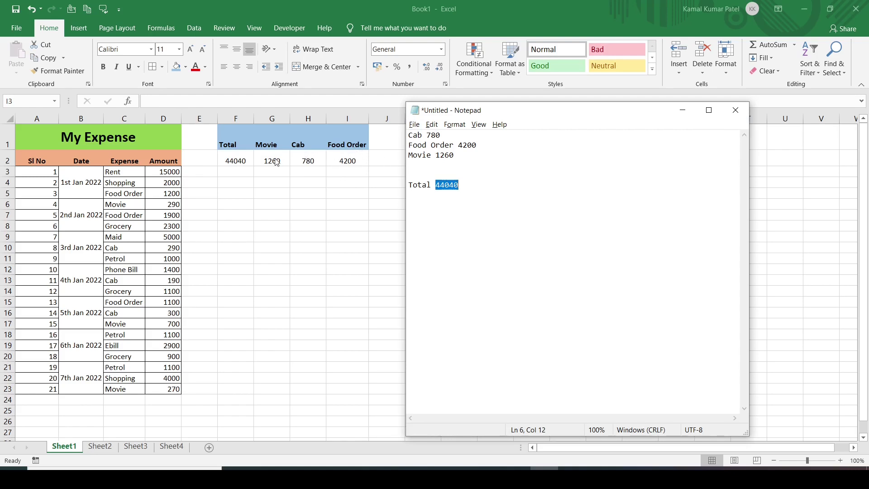
{"action": "double_click", "coordinate": [447, 155]}
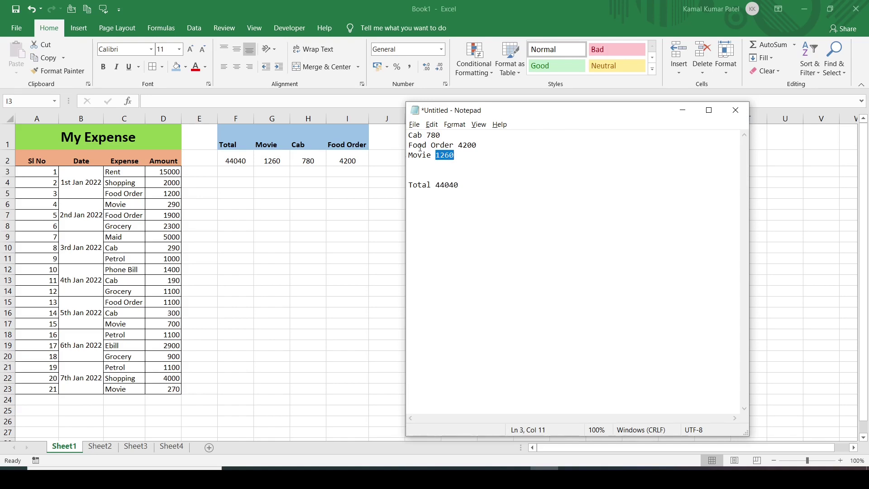
{"action": "double_click", "coordinate": [465, 145]}
{"action": "left_click", "coordinate": [378, 159]}
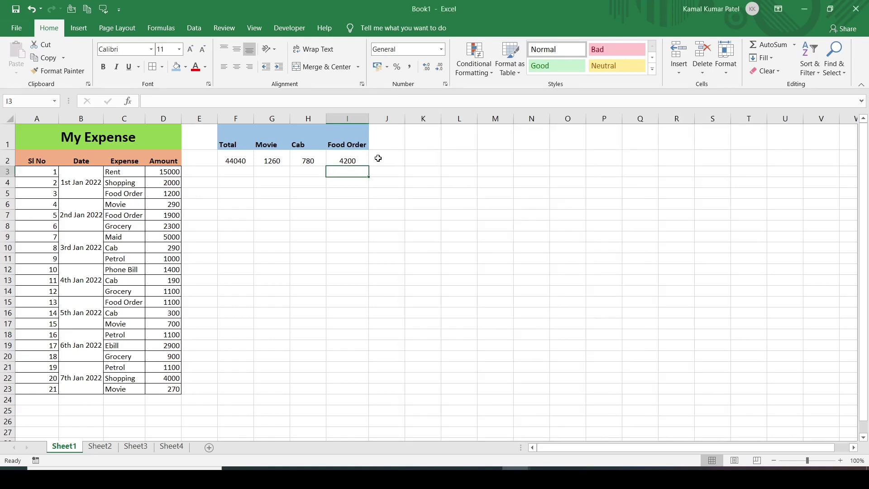